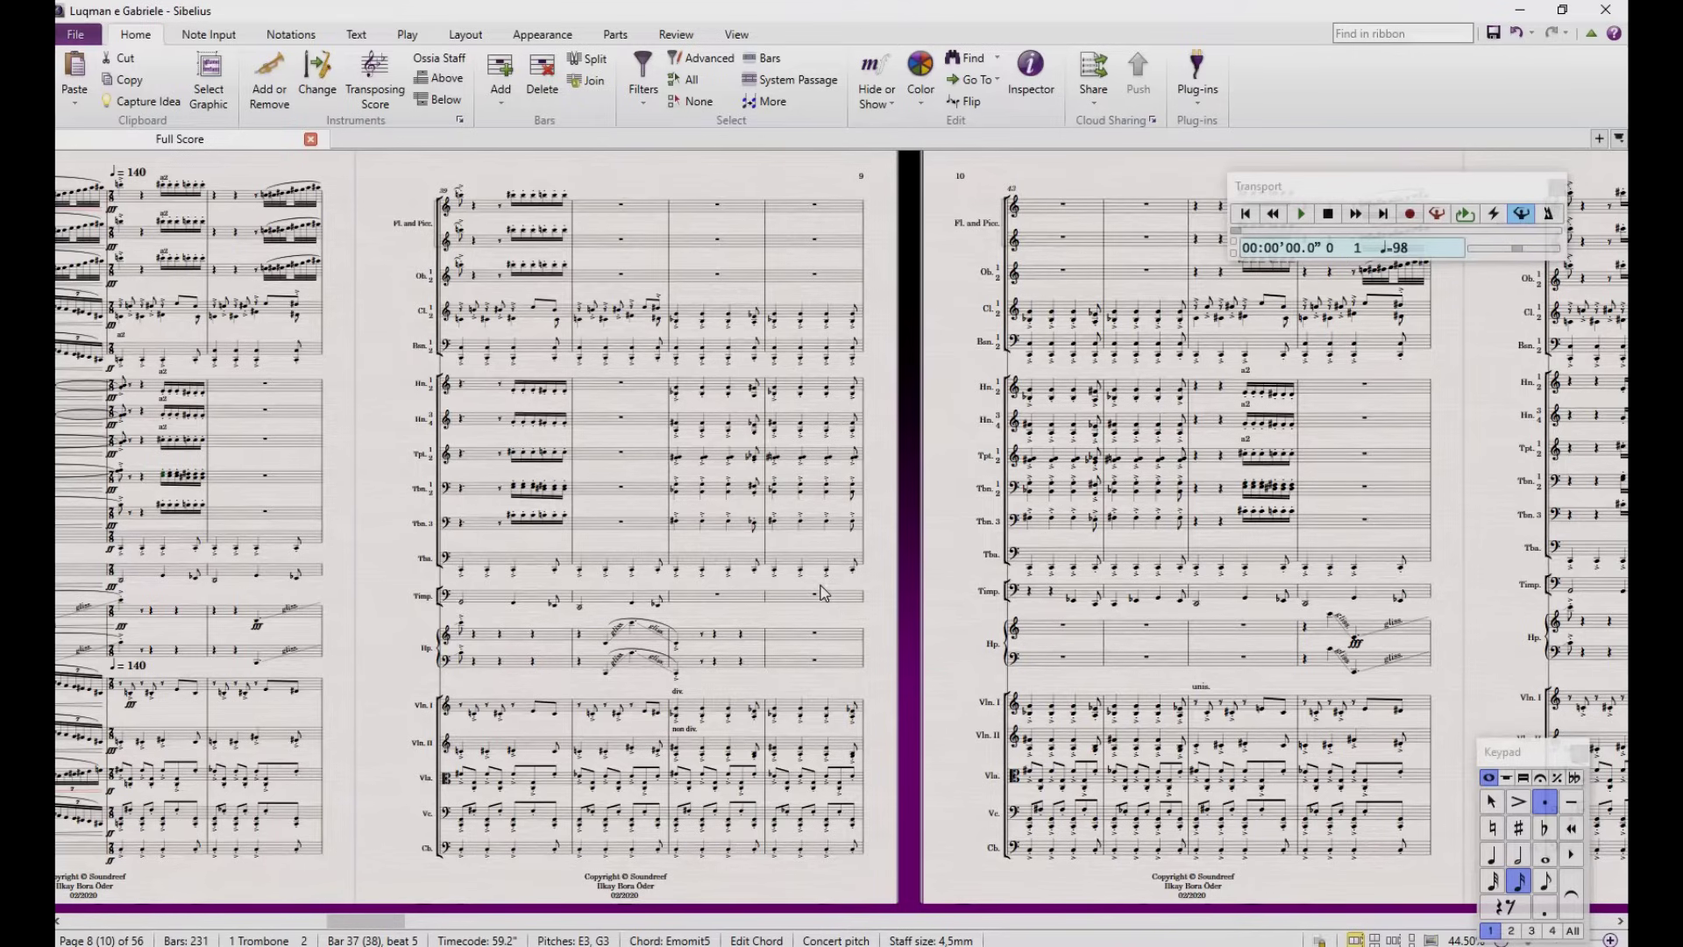
Step: In Performance settings, set Espressivo to Meccanico, toggle Use Espressivo 2 and keep Meccanico rubato
left_click(427, 38)
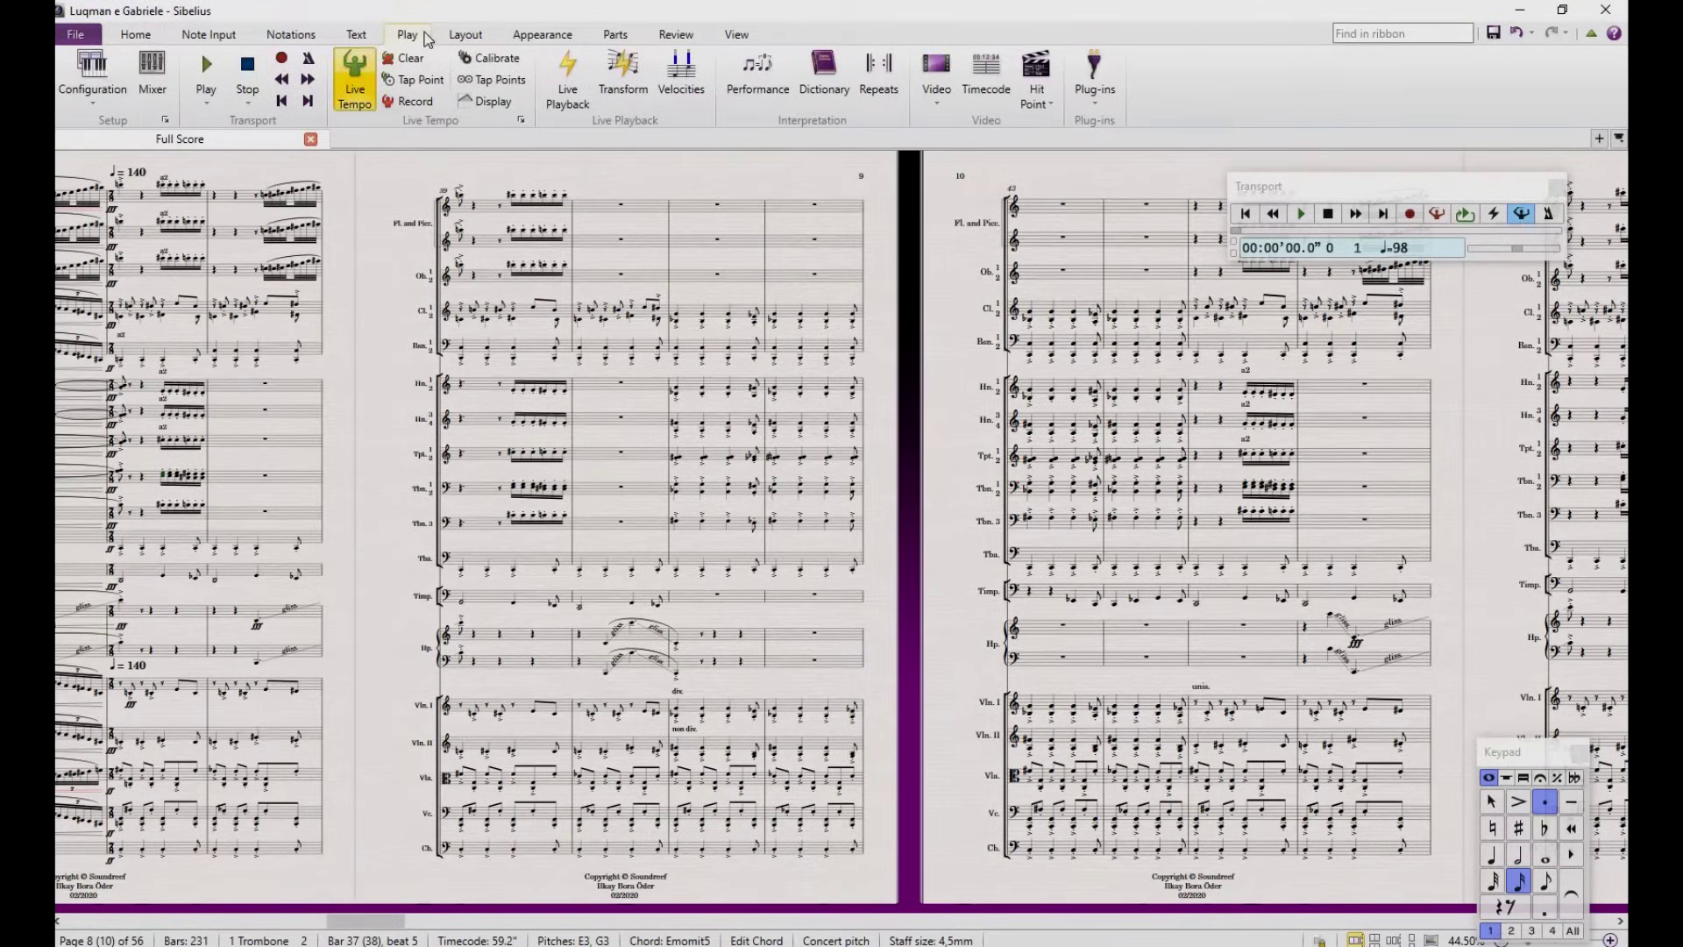
left_click(783, 104)
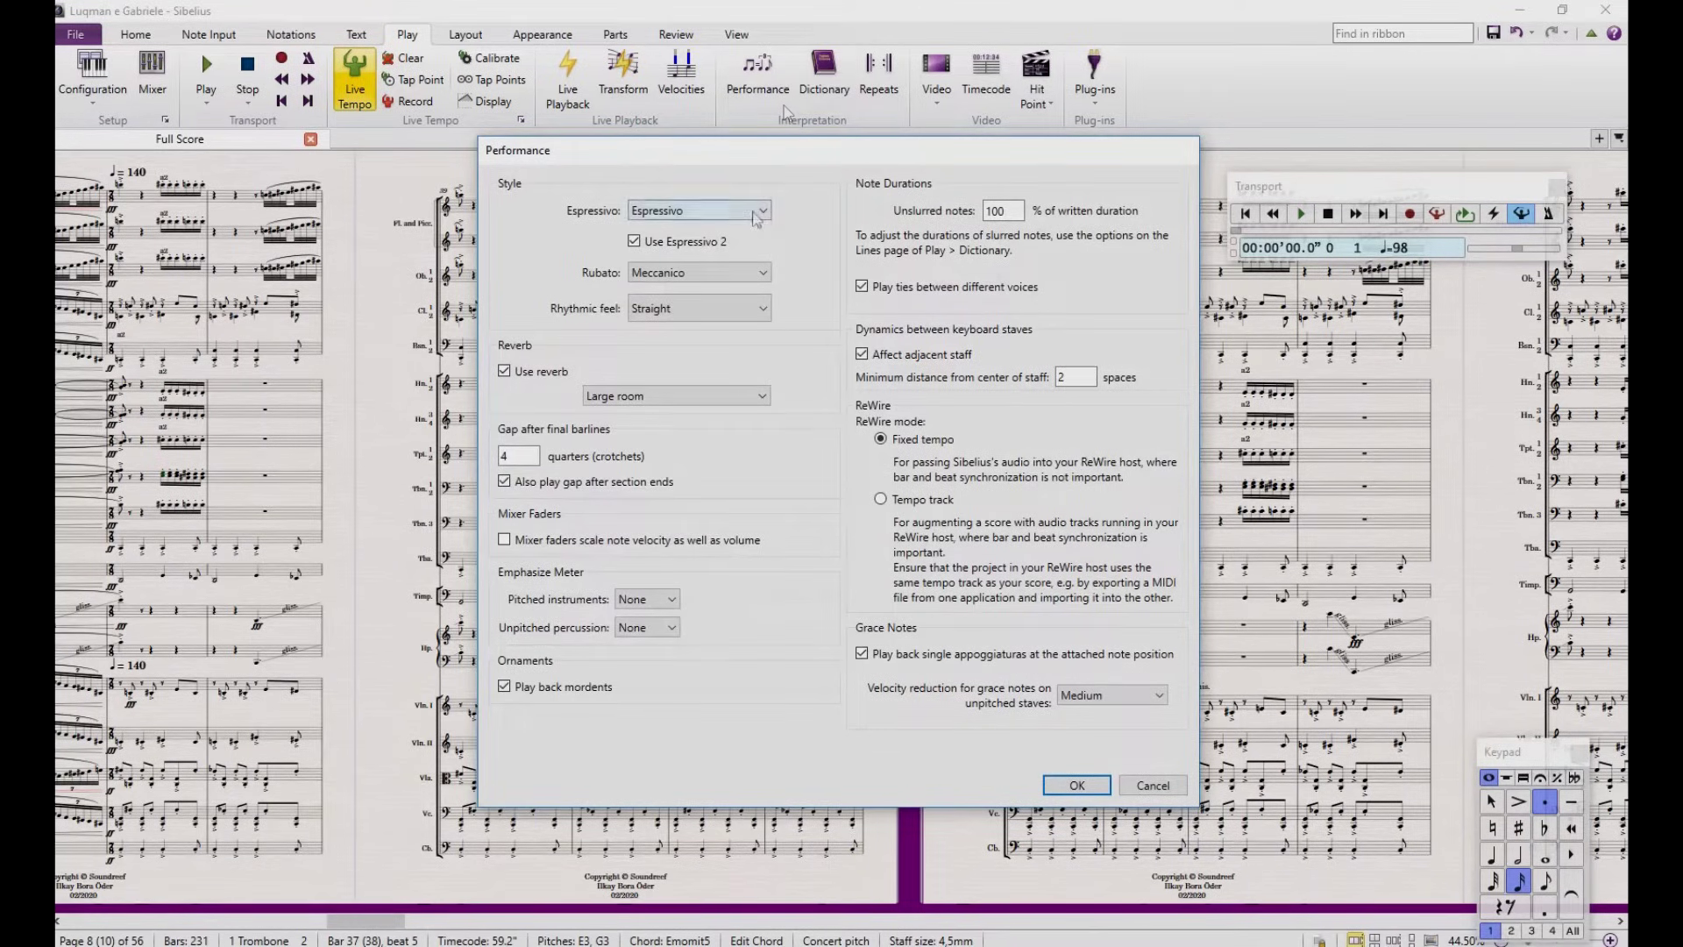
left_click(757, 214)
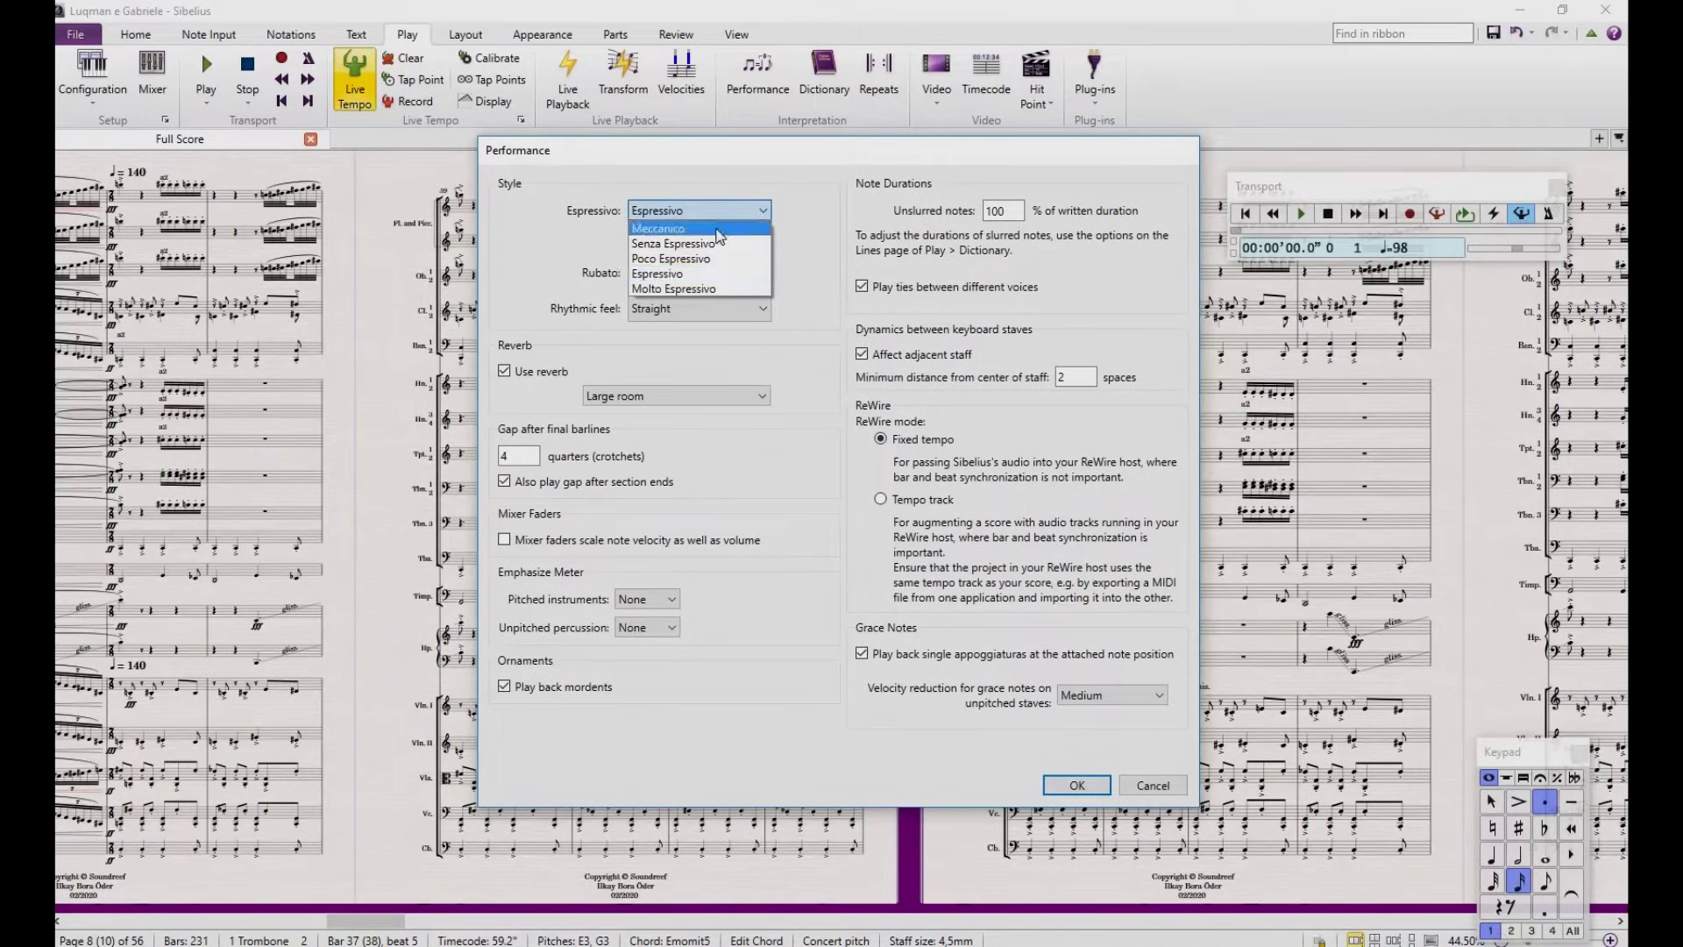
left_click(659, 228)
left_click(633, 242)
left_click(635, 241)
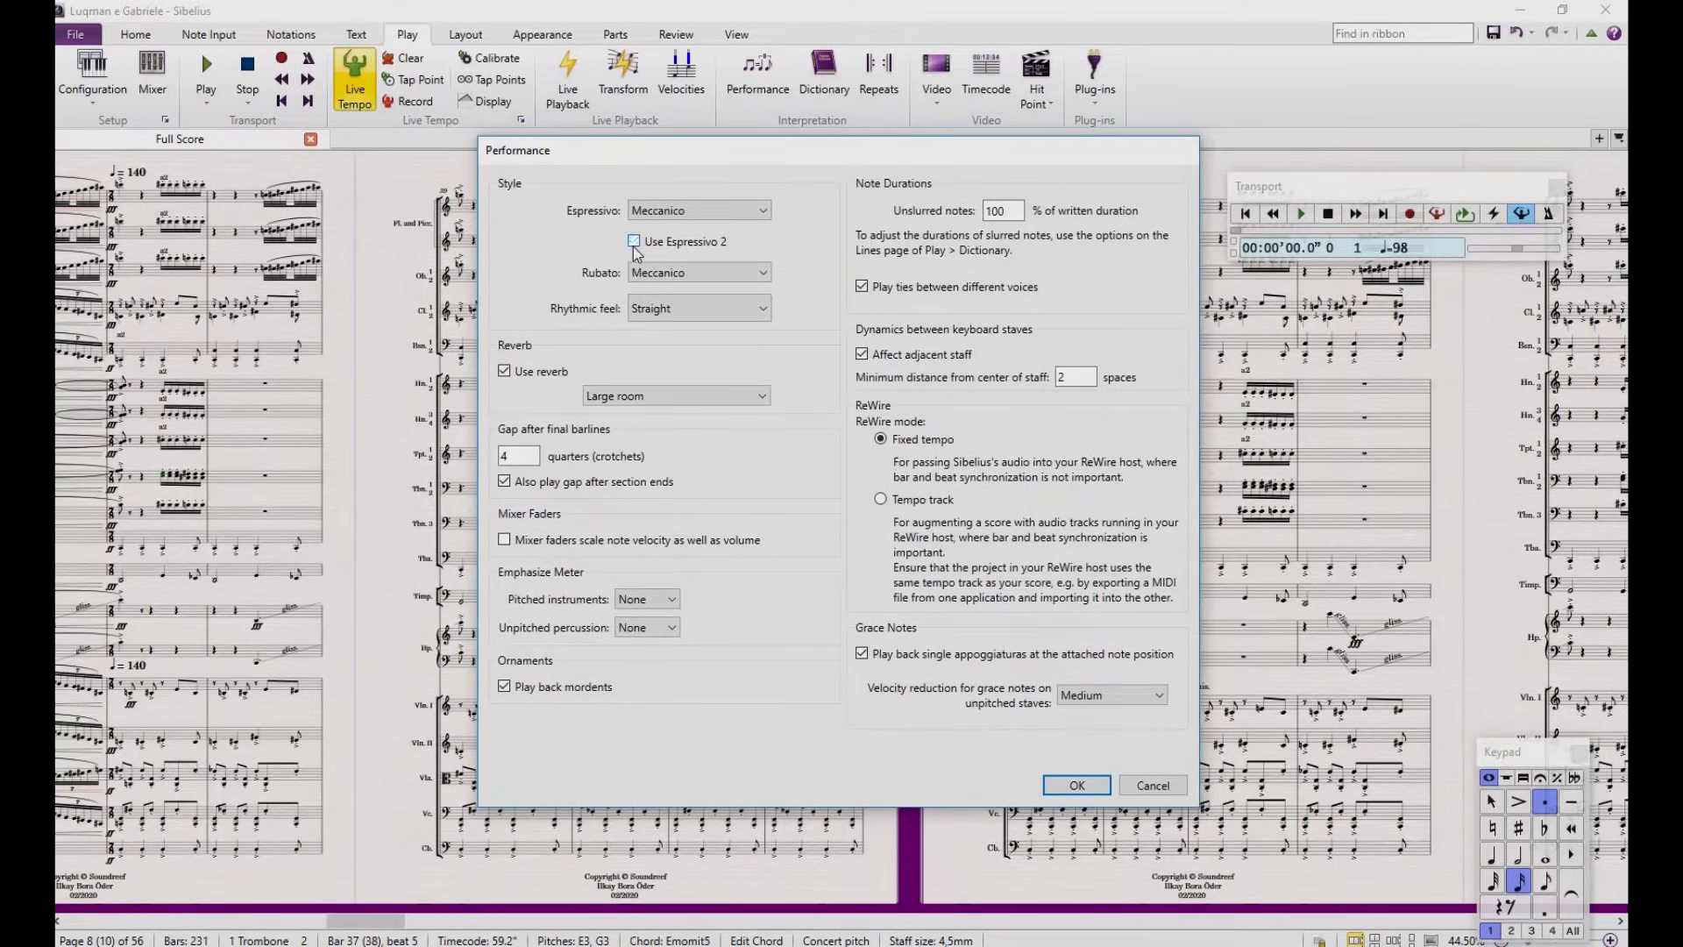
left_click(765, 273)
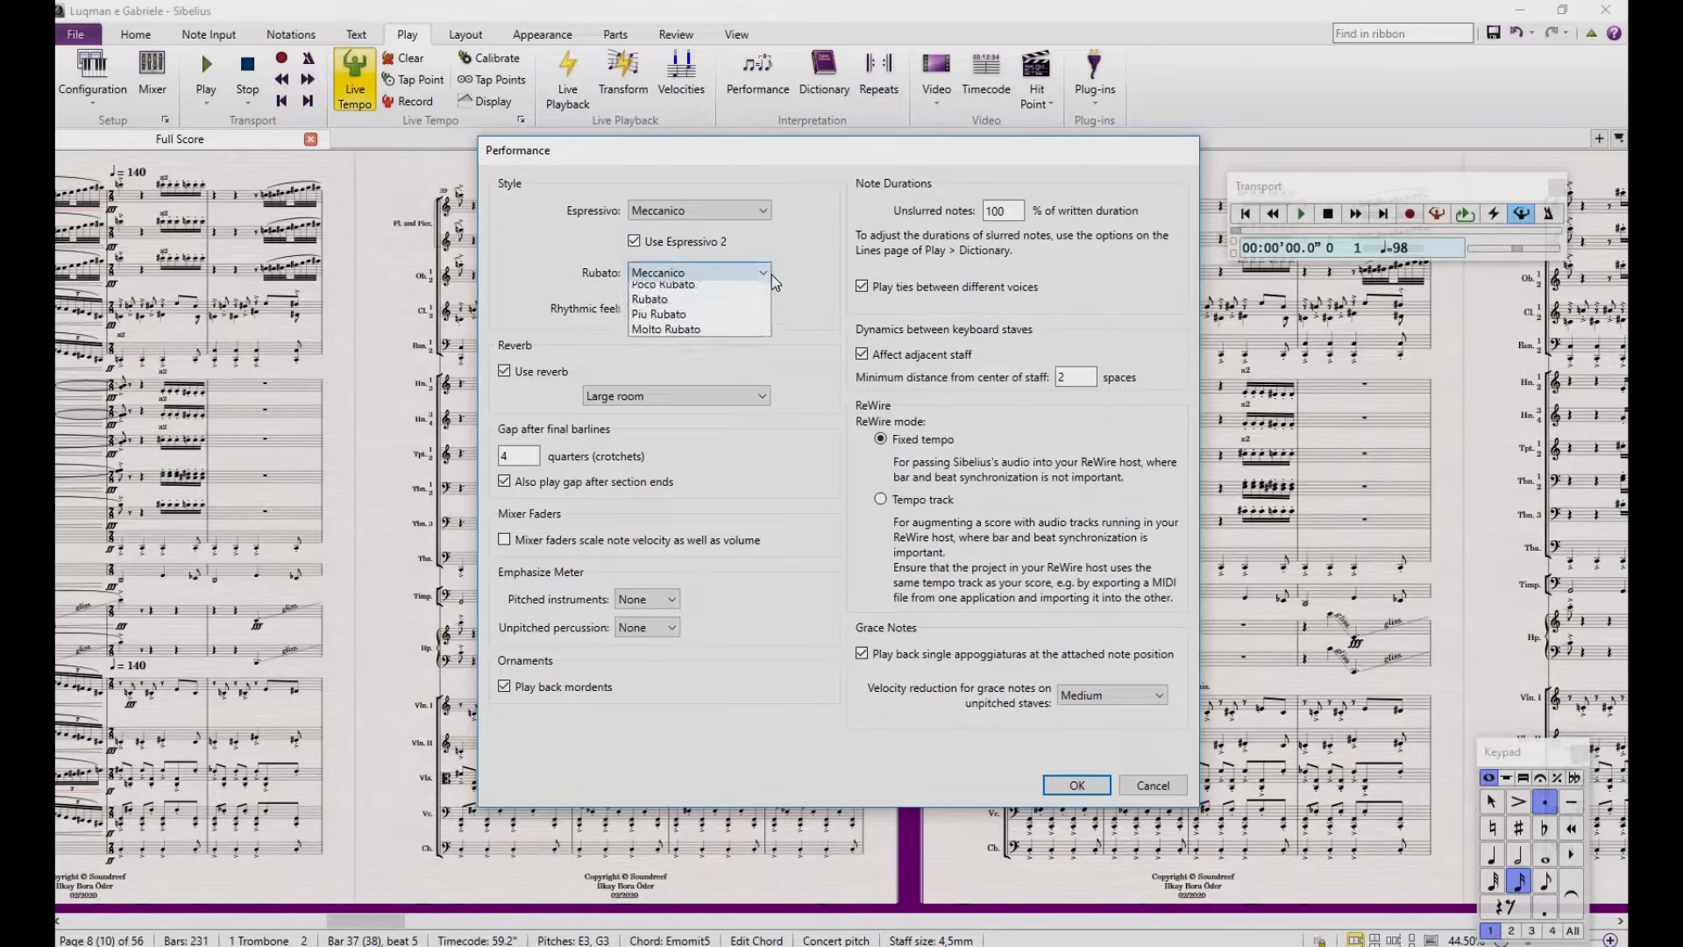
left_click(709, 293)
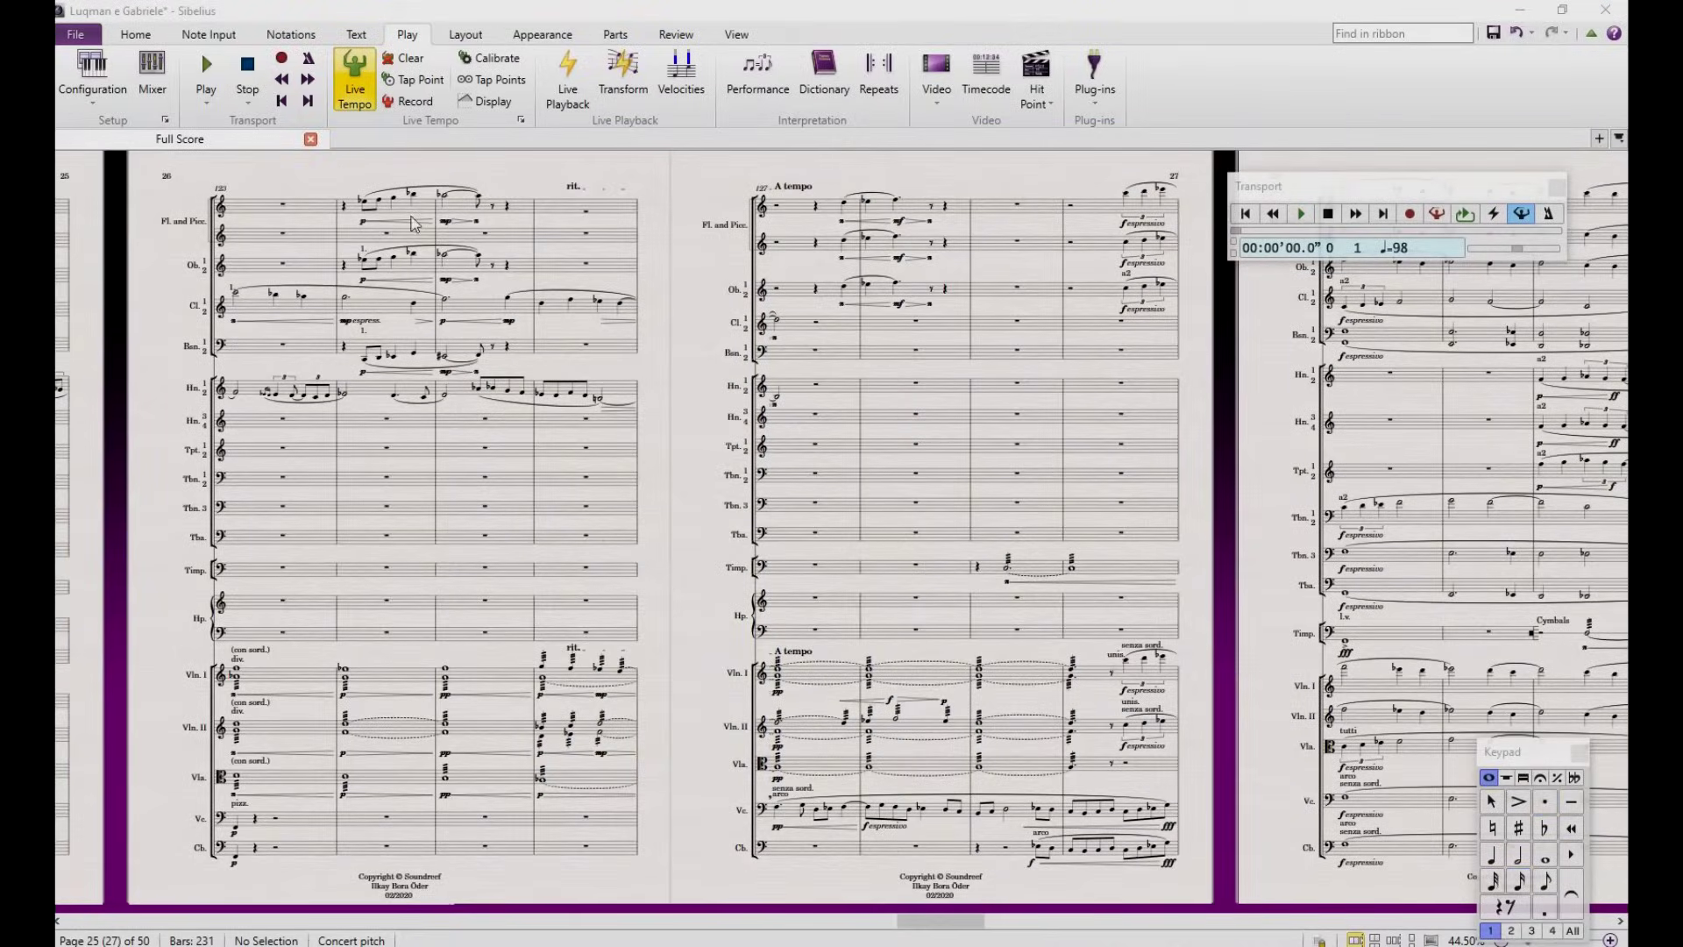
Step: In the Inspector, select the rit. line above Violin I and adjust its playback percentage
left_click(154, 37)
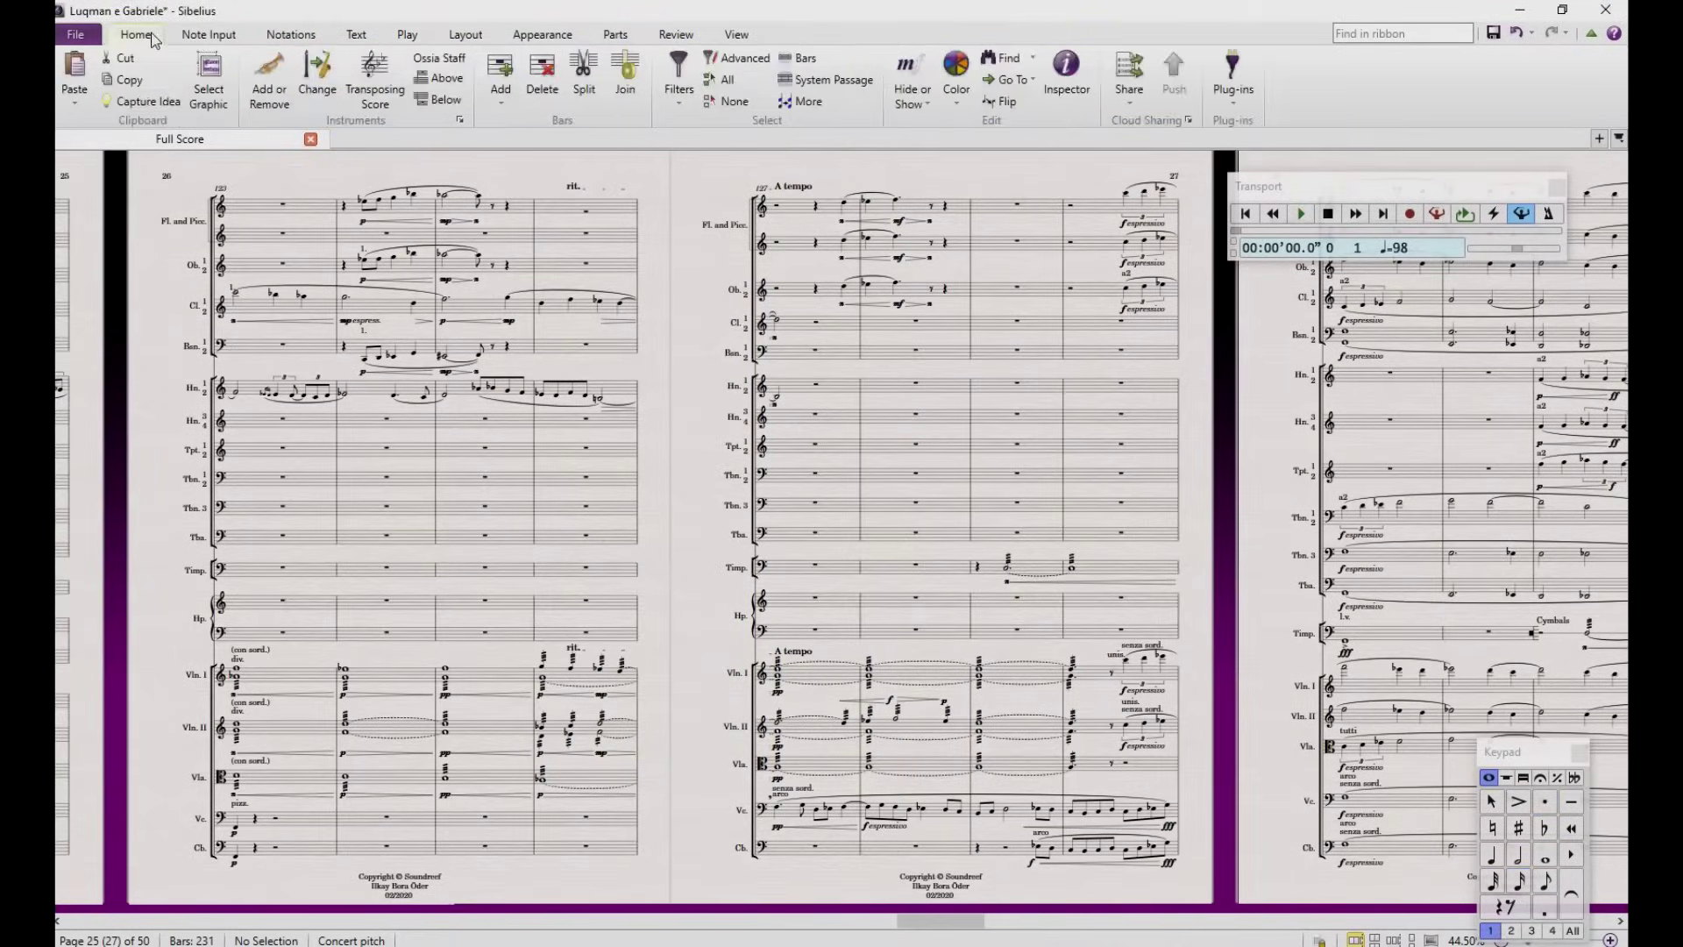
left_click(1070, 85)
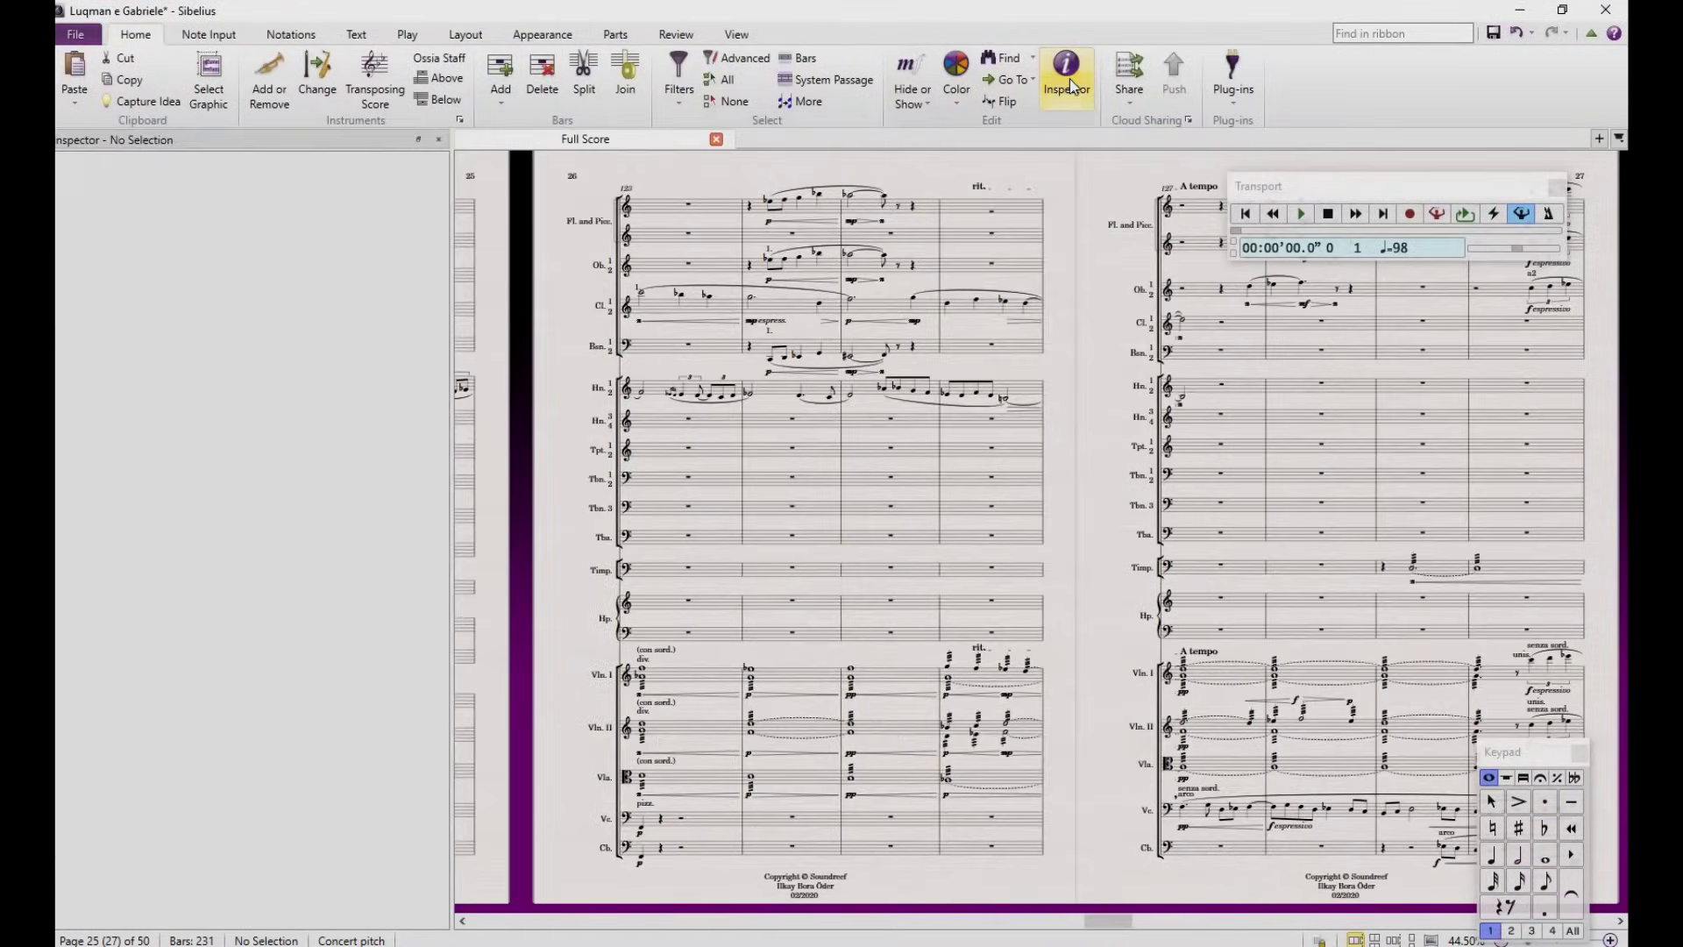
left_click(981, 651)
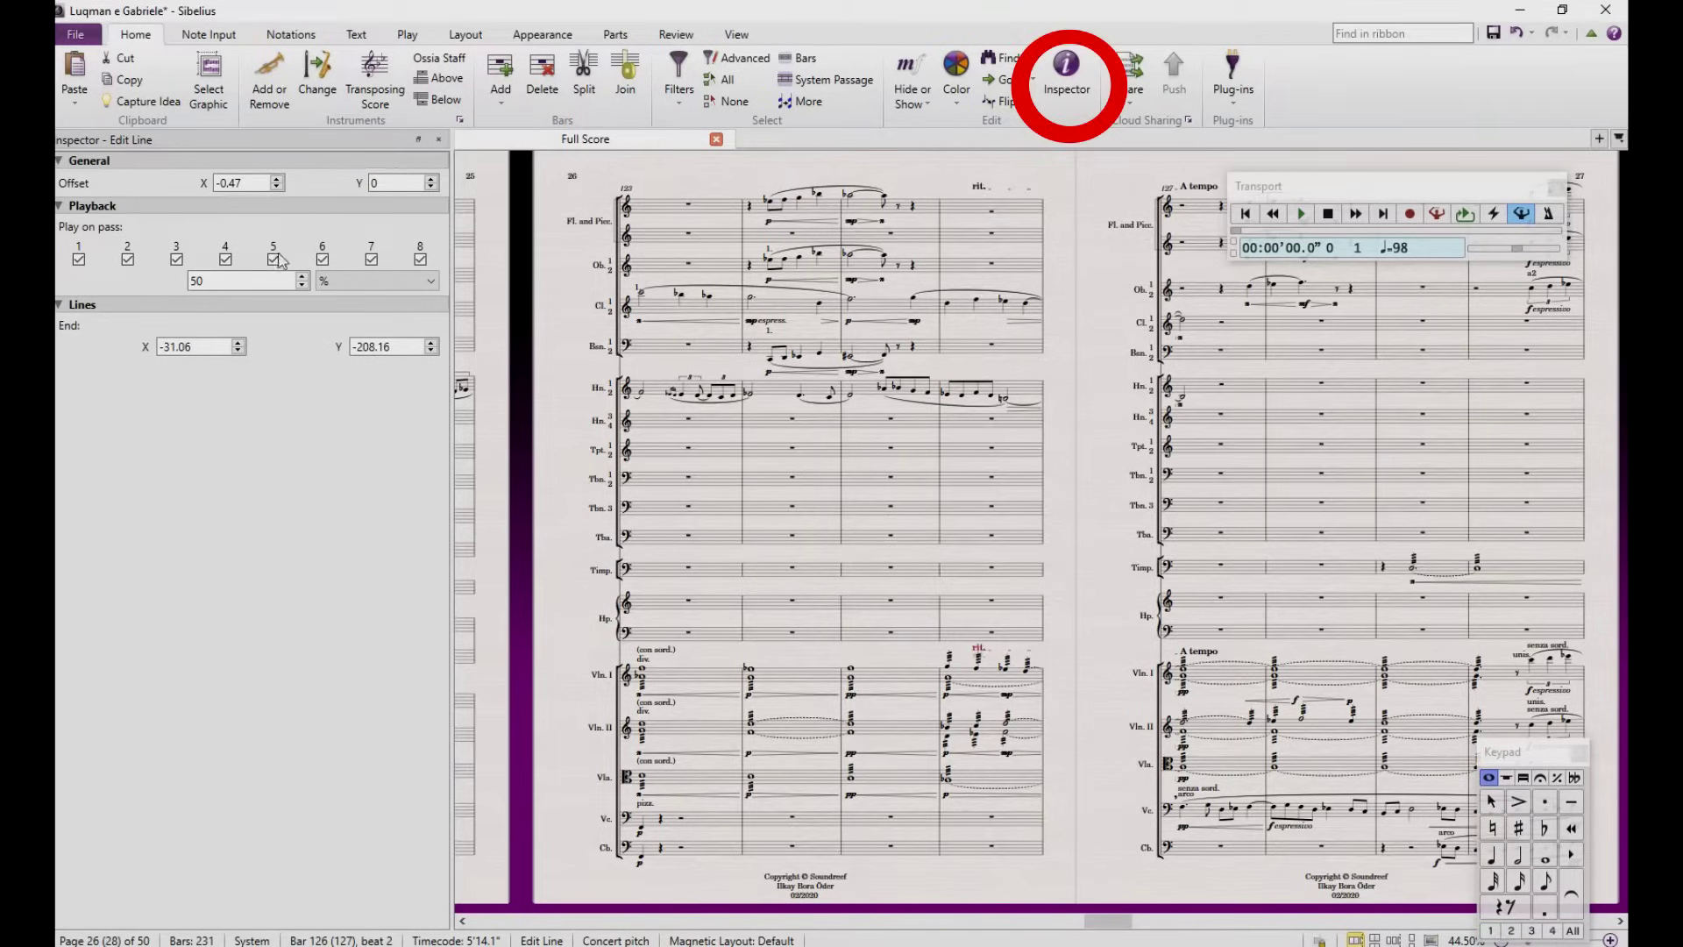
double_click(303, 286)
key("Escape")
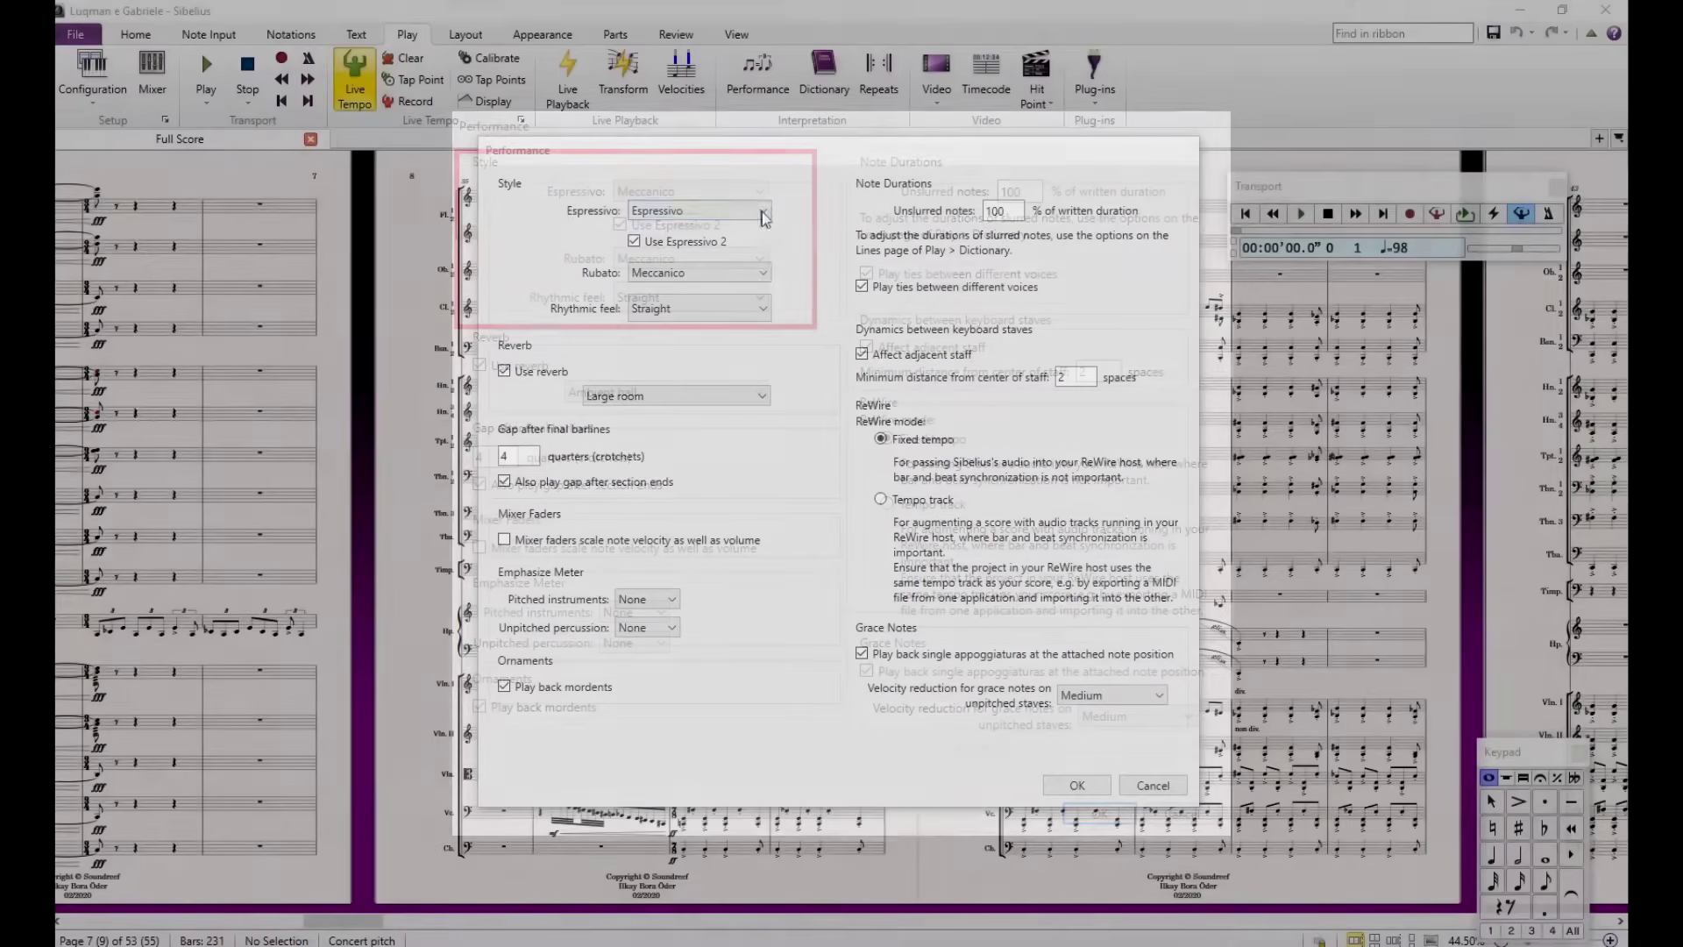
Step: Choose Molto Espressivo from the Espressivo style list
left_click(735, 211)
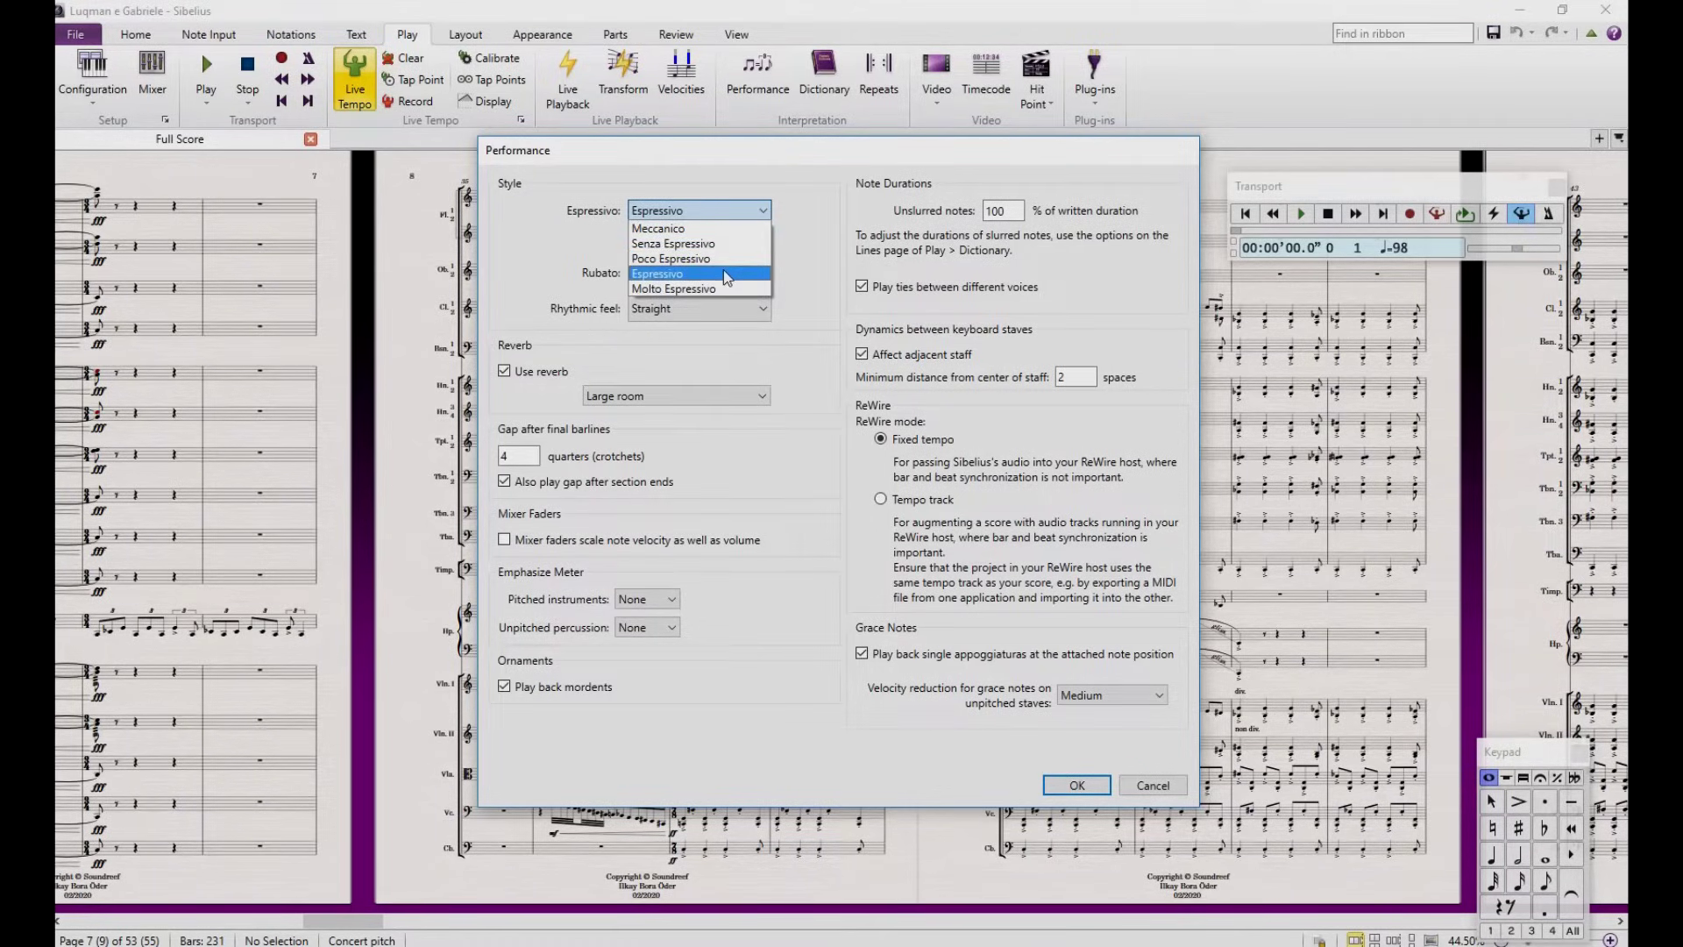
left_click(768, 289)
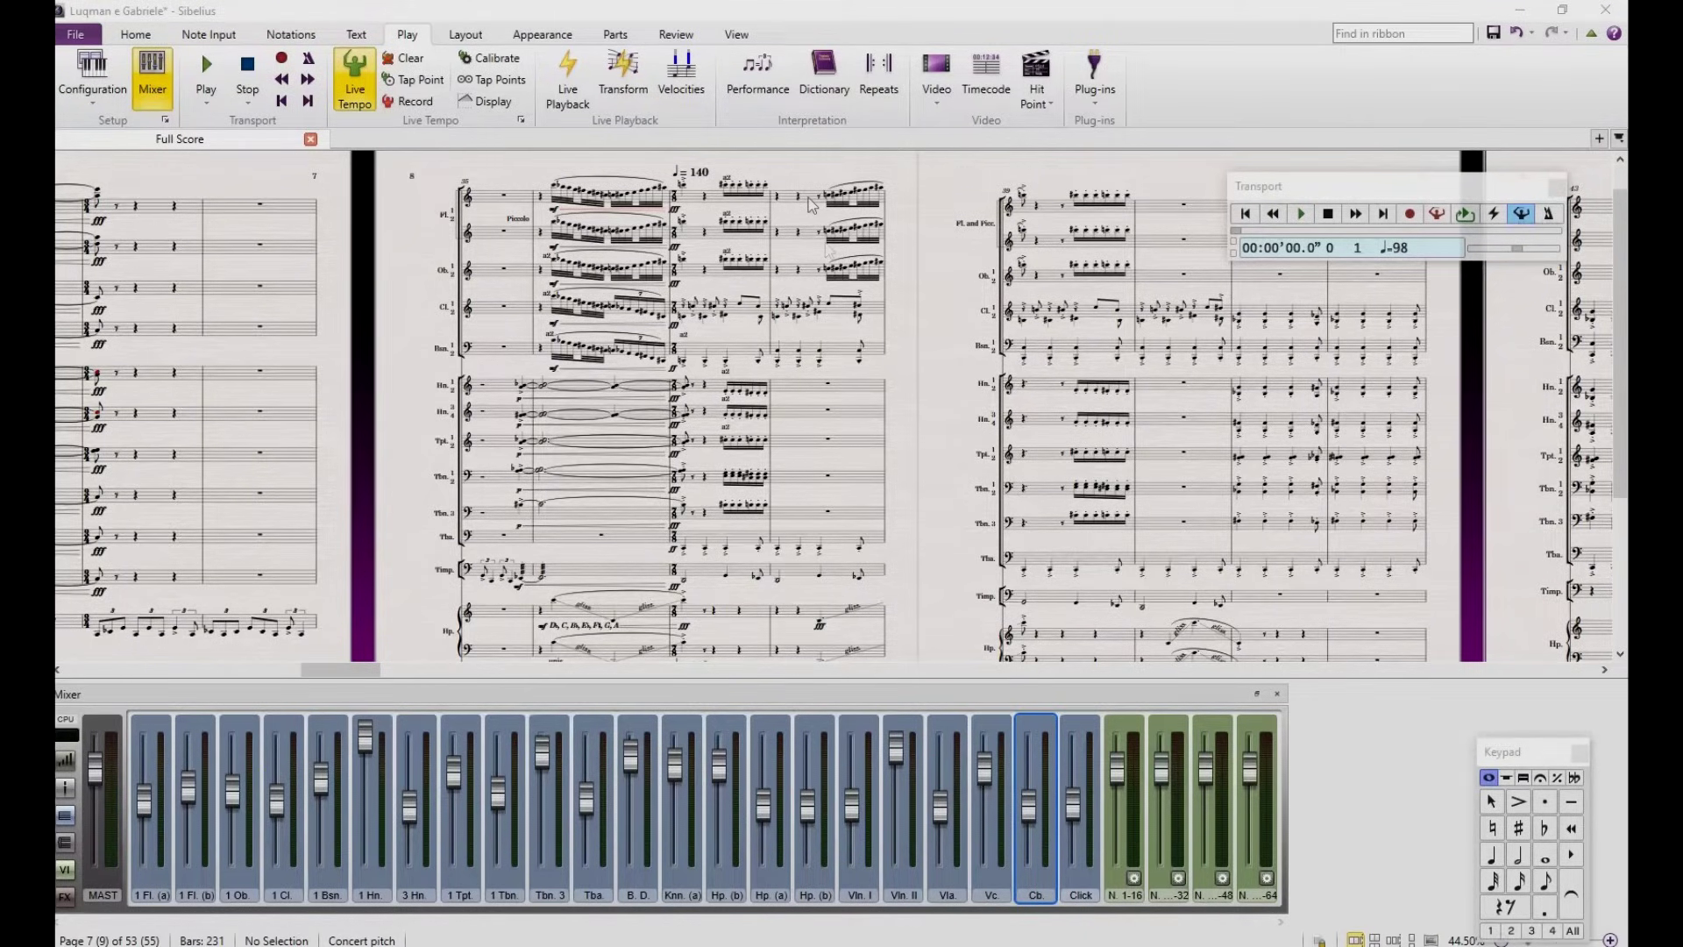
Step: Switch the Performance reverb preset from Large room to Cathedral and apply it
left_click(757, 75)
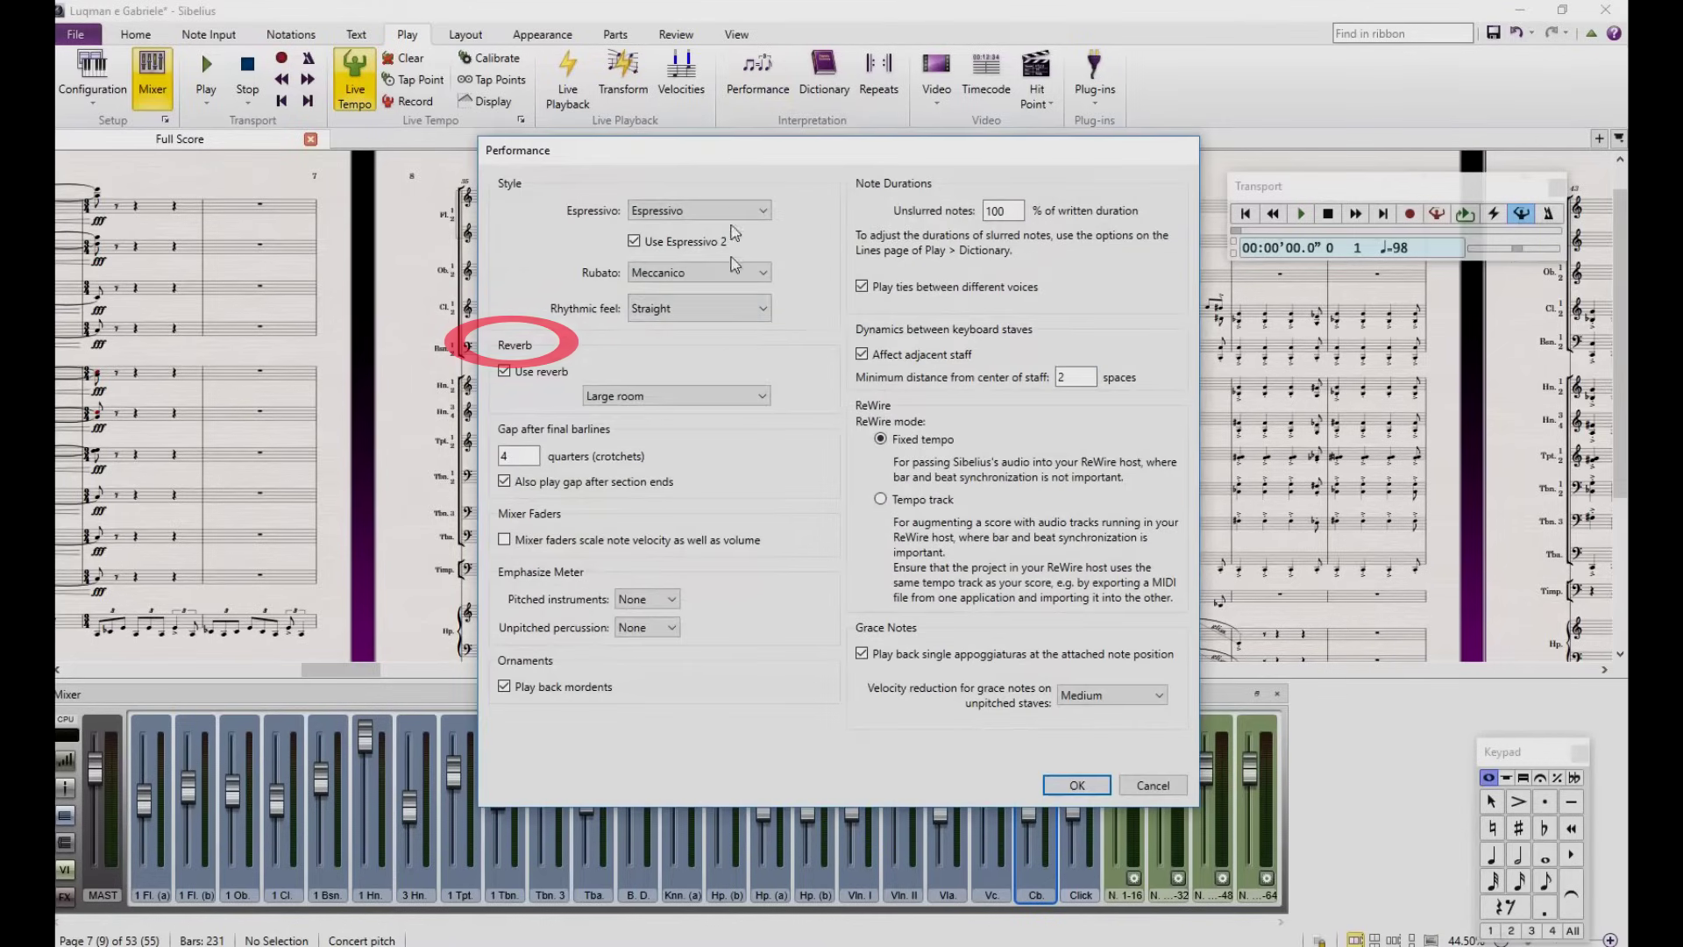
left_click(761, 397)
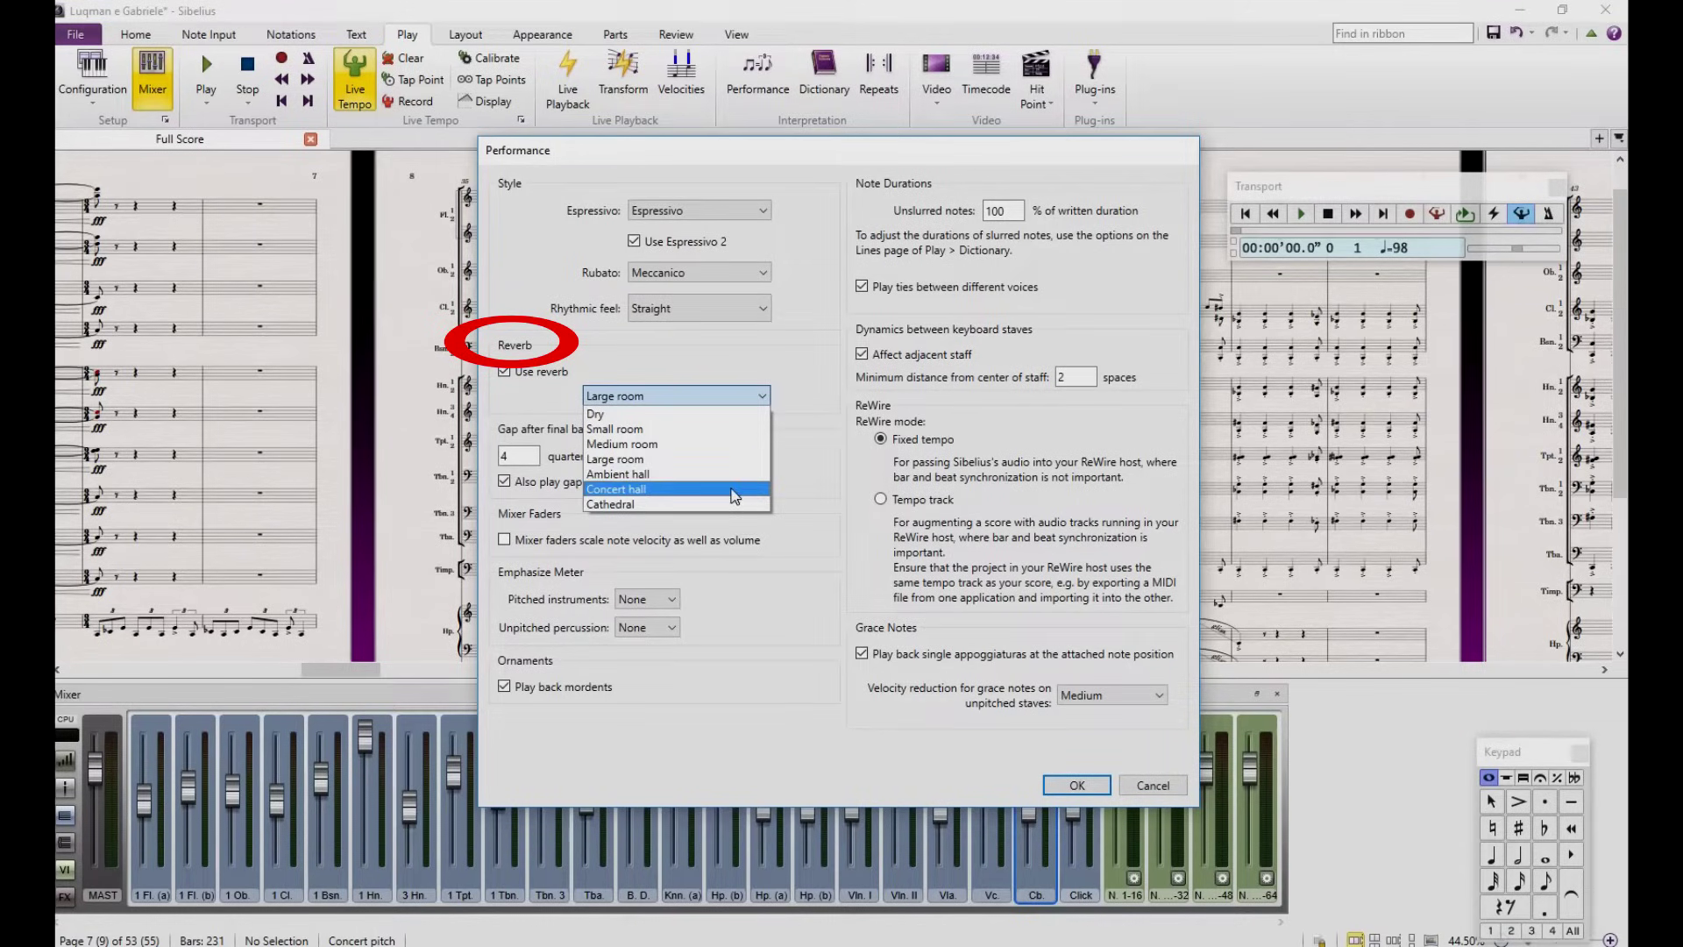
left_click(733, 505)
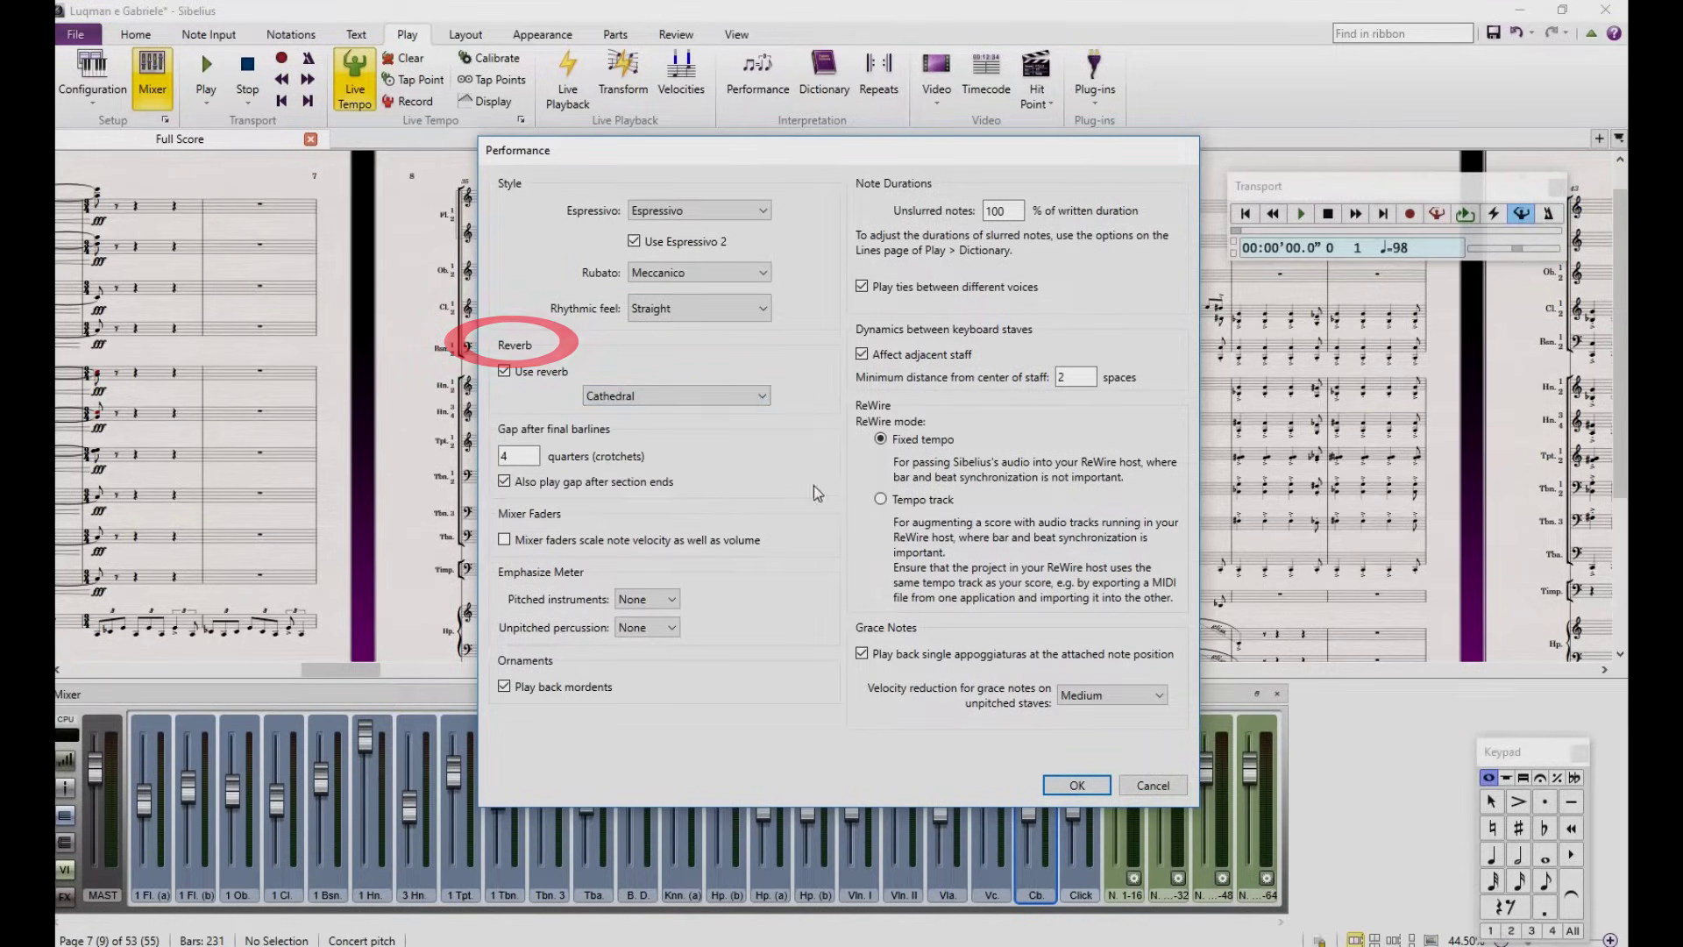
left_click(1085, 782)
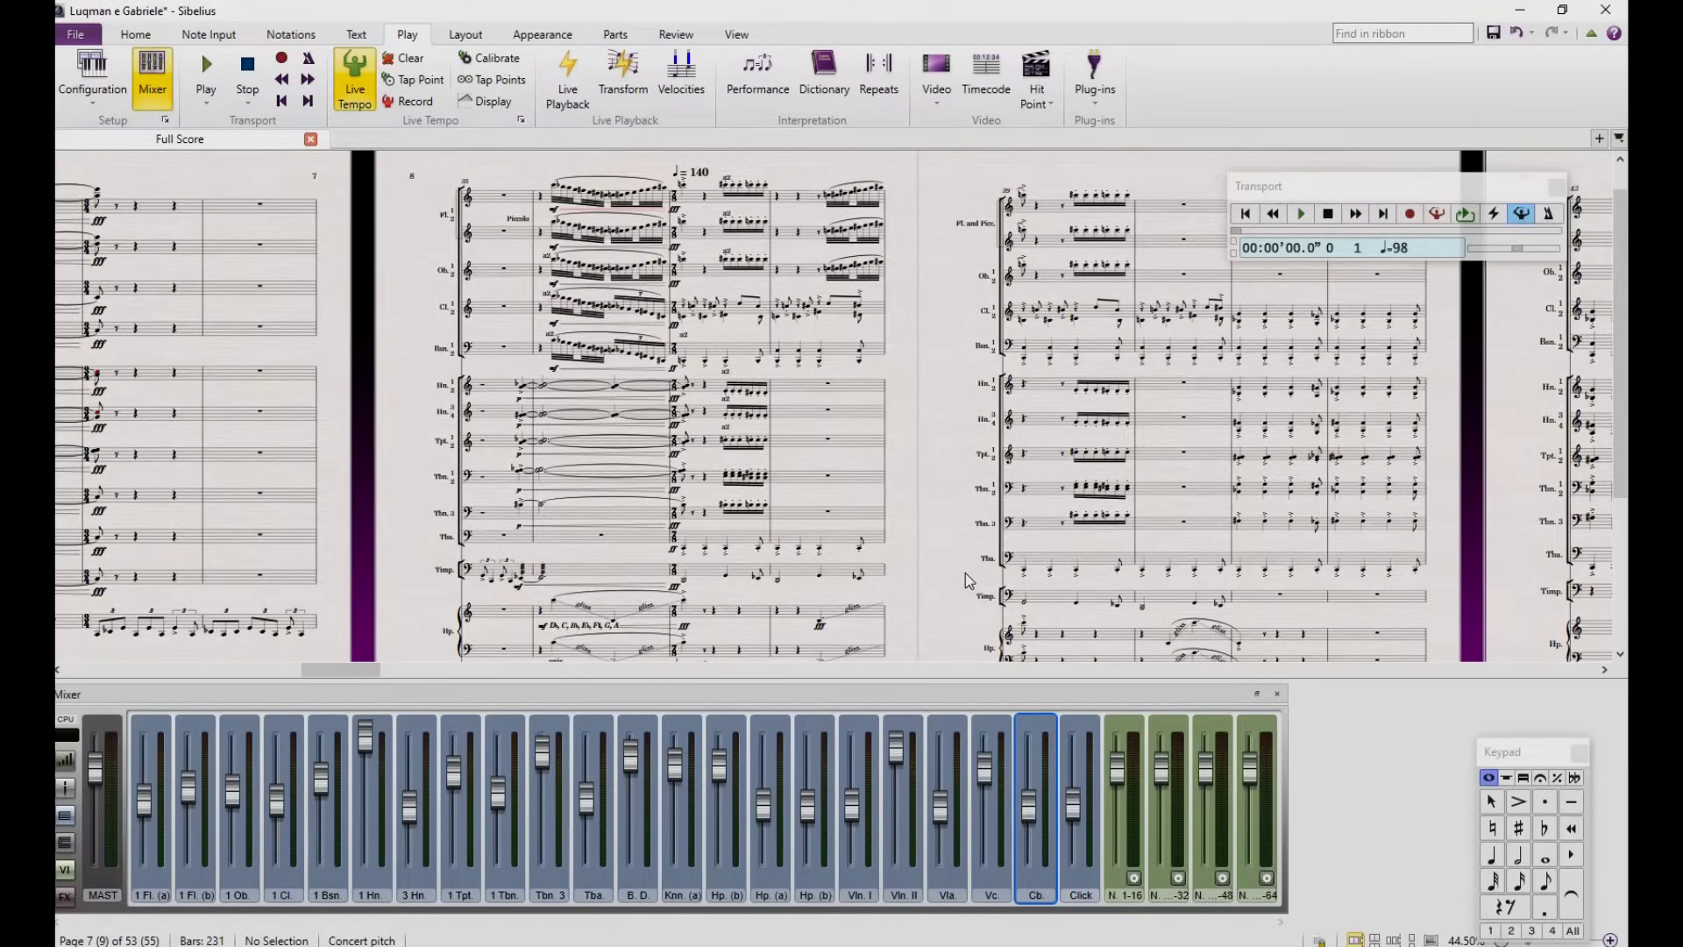
Step: Search Find in ribbon for 'reset mix' and run Reset Mixer for NotePerformer
key("ctrl+alt+f")
type("reset")
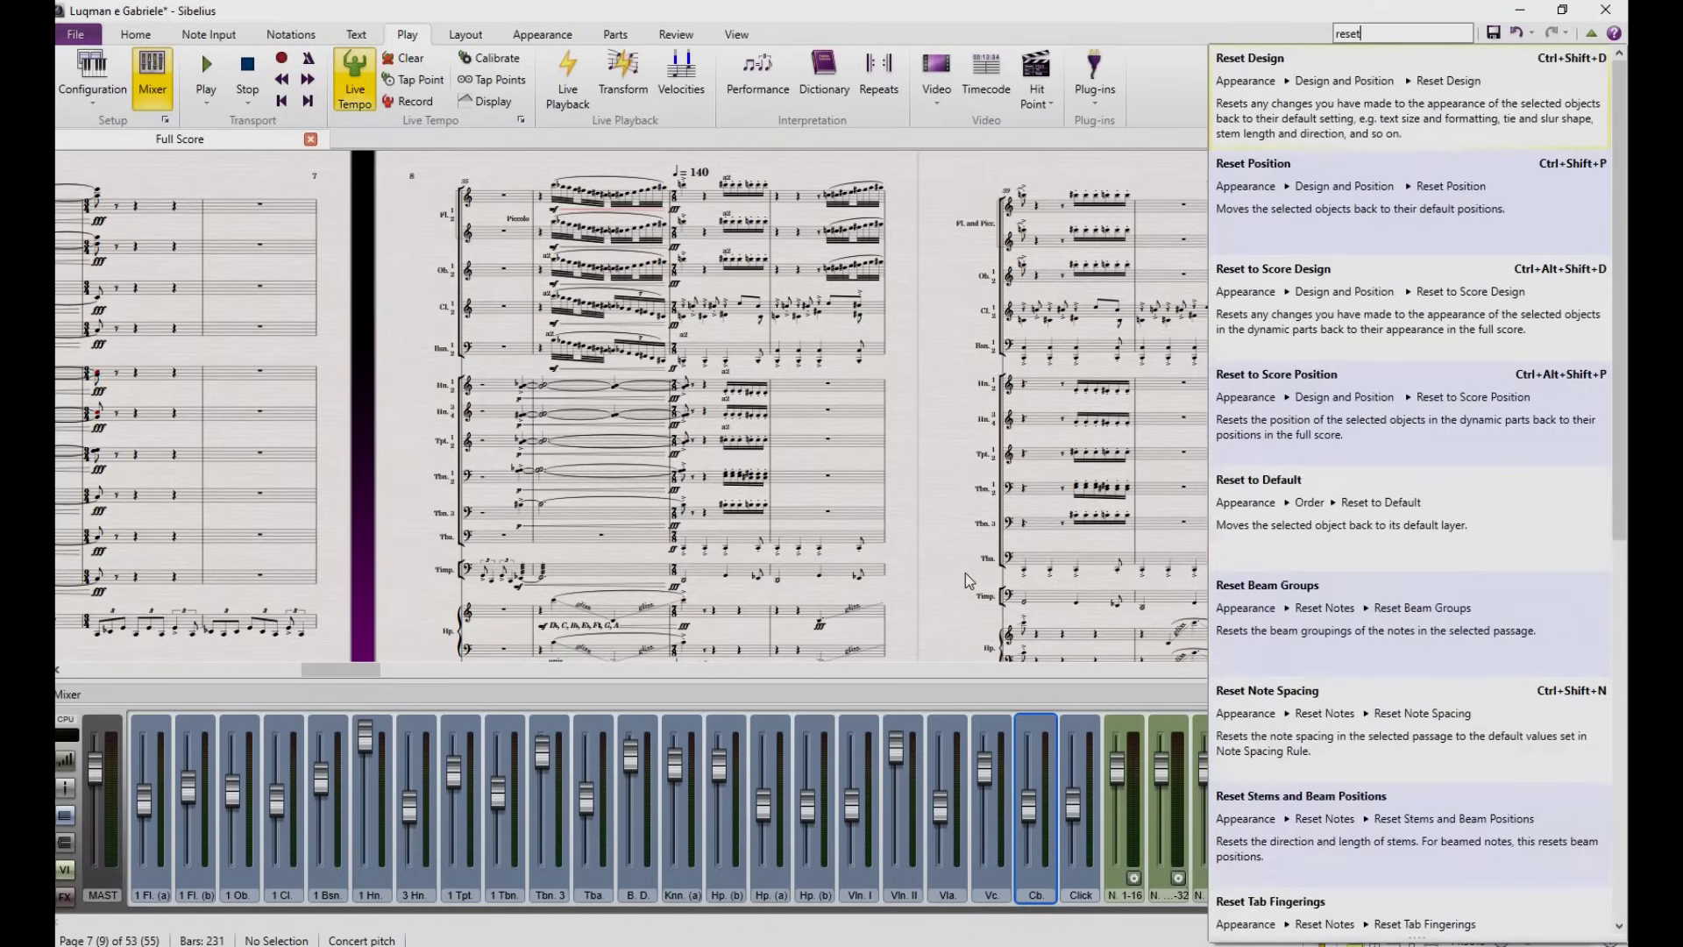
type(" mix")
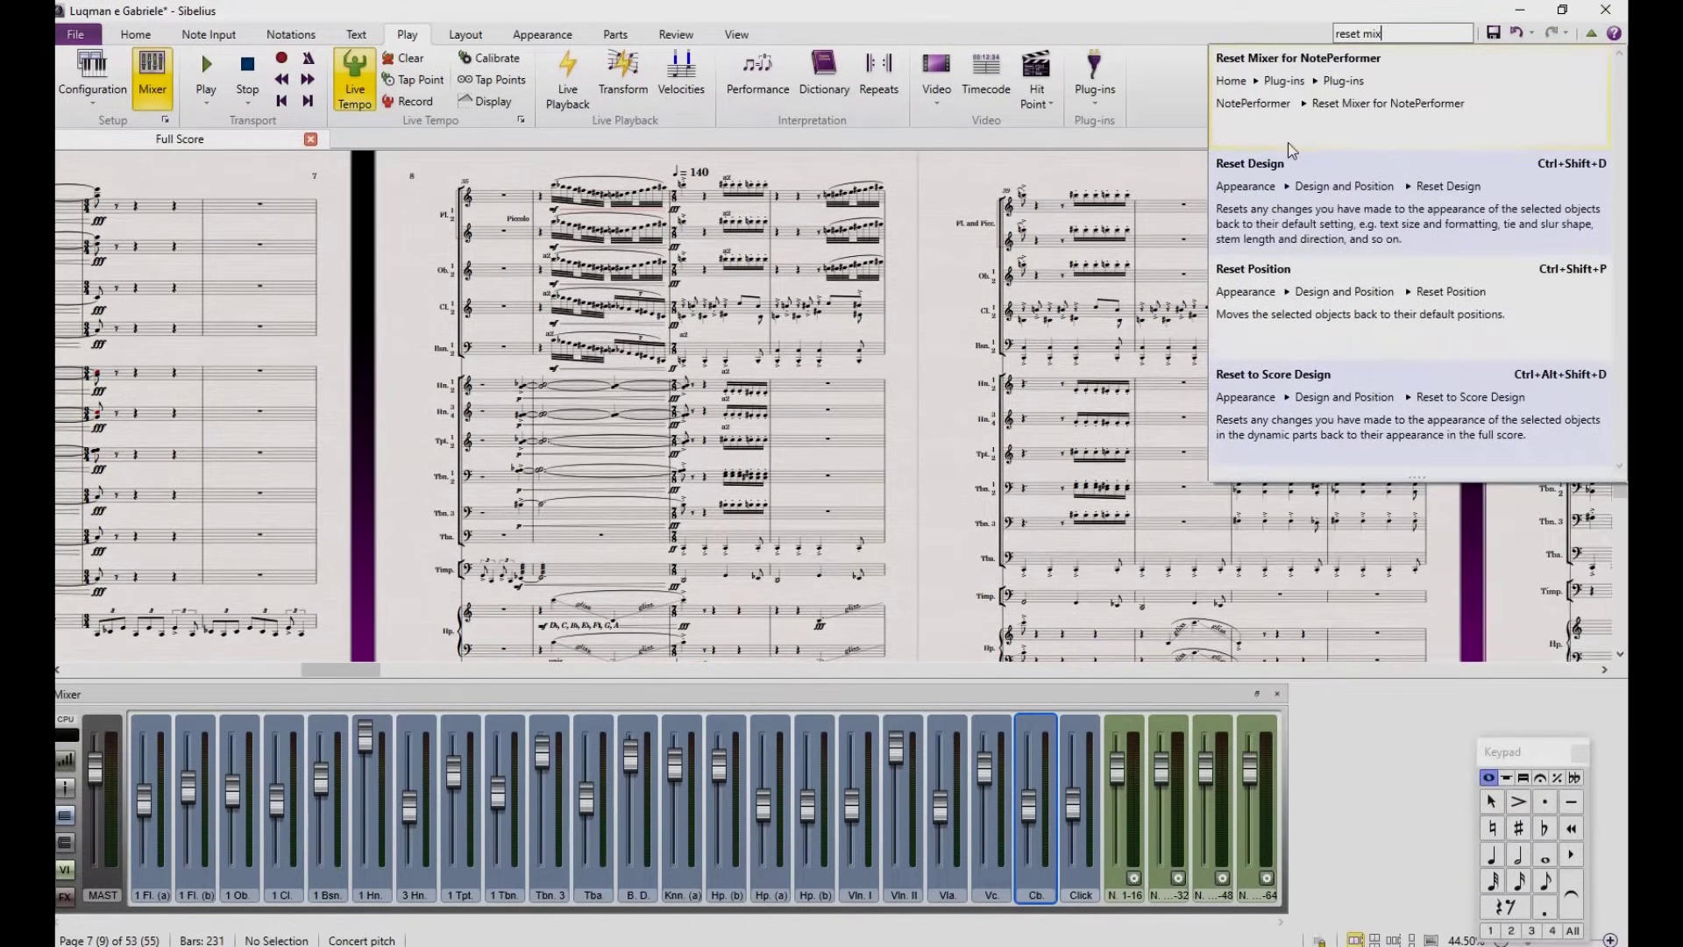
left_click(1341, 131)
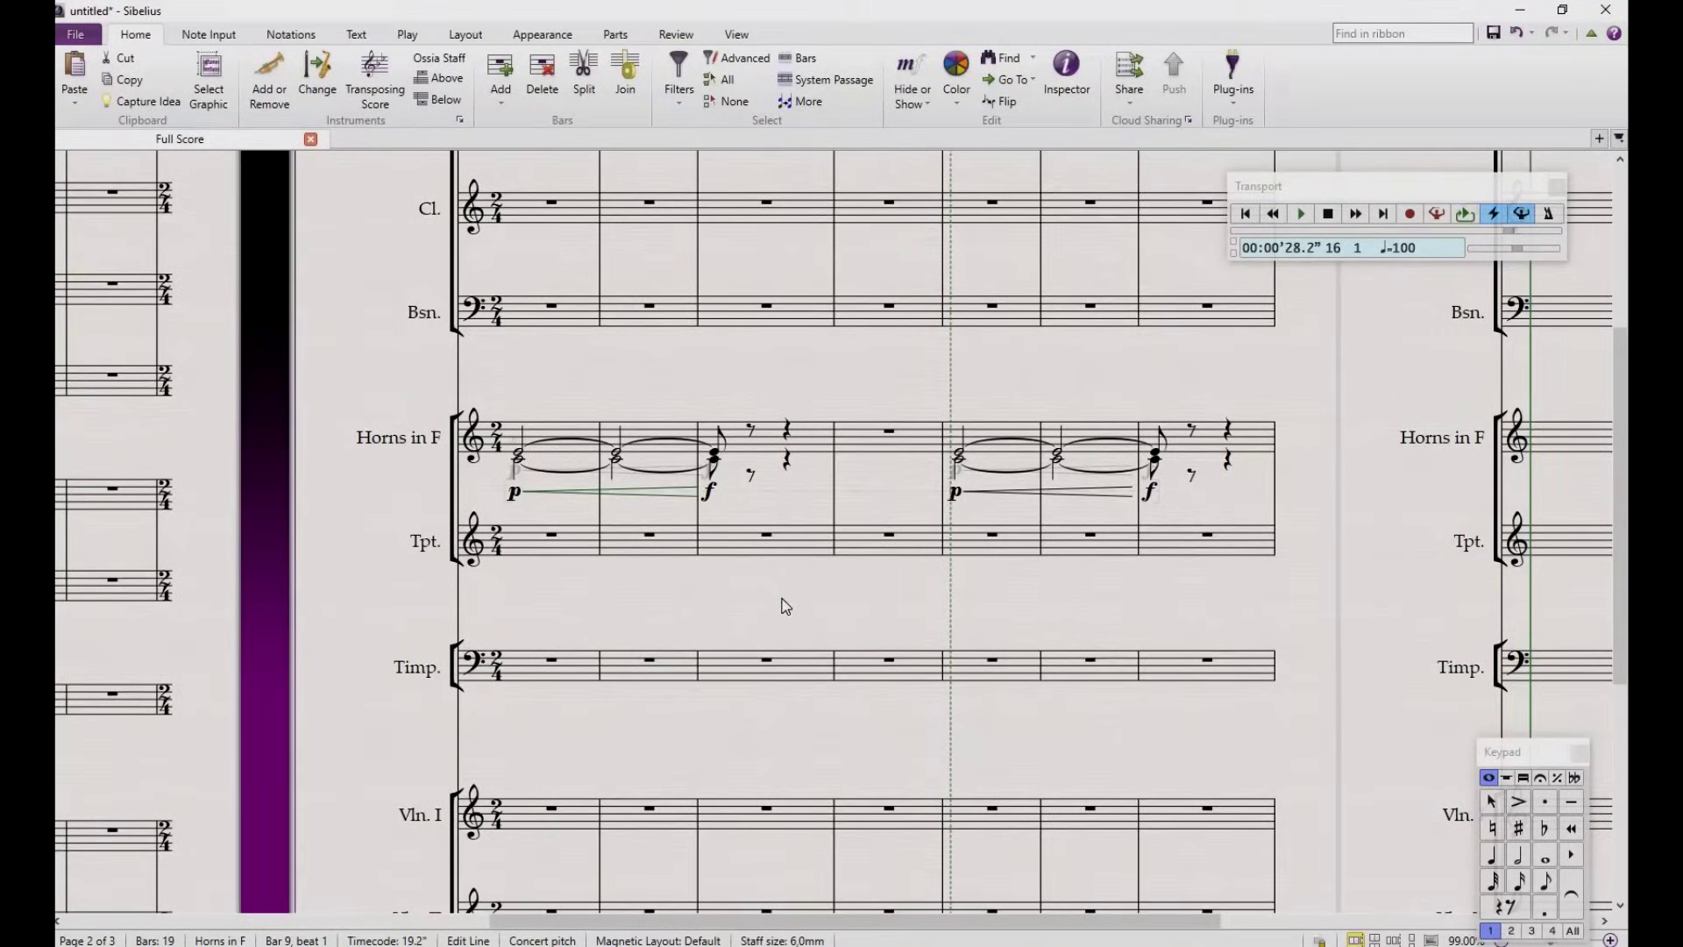
key("Escape")
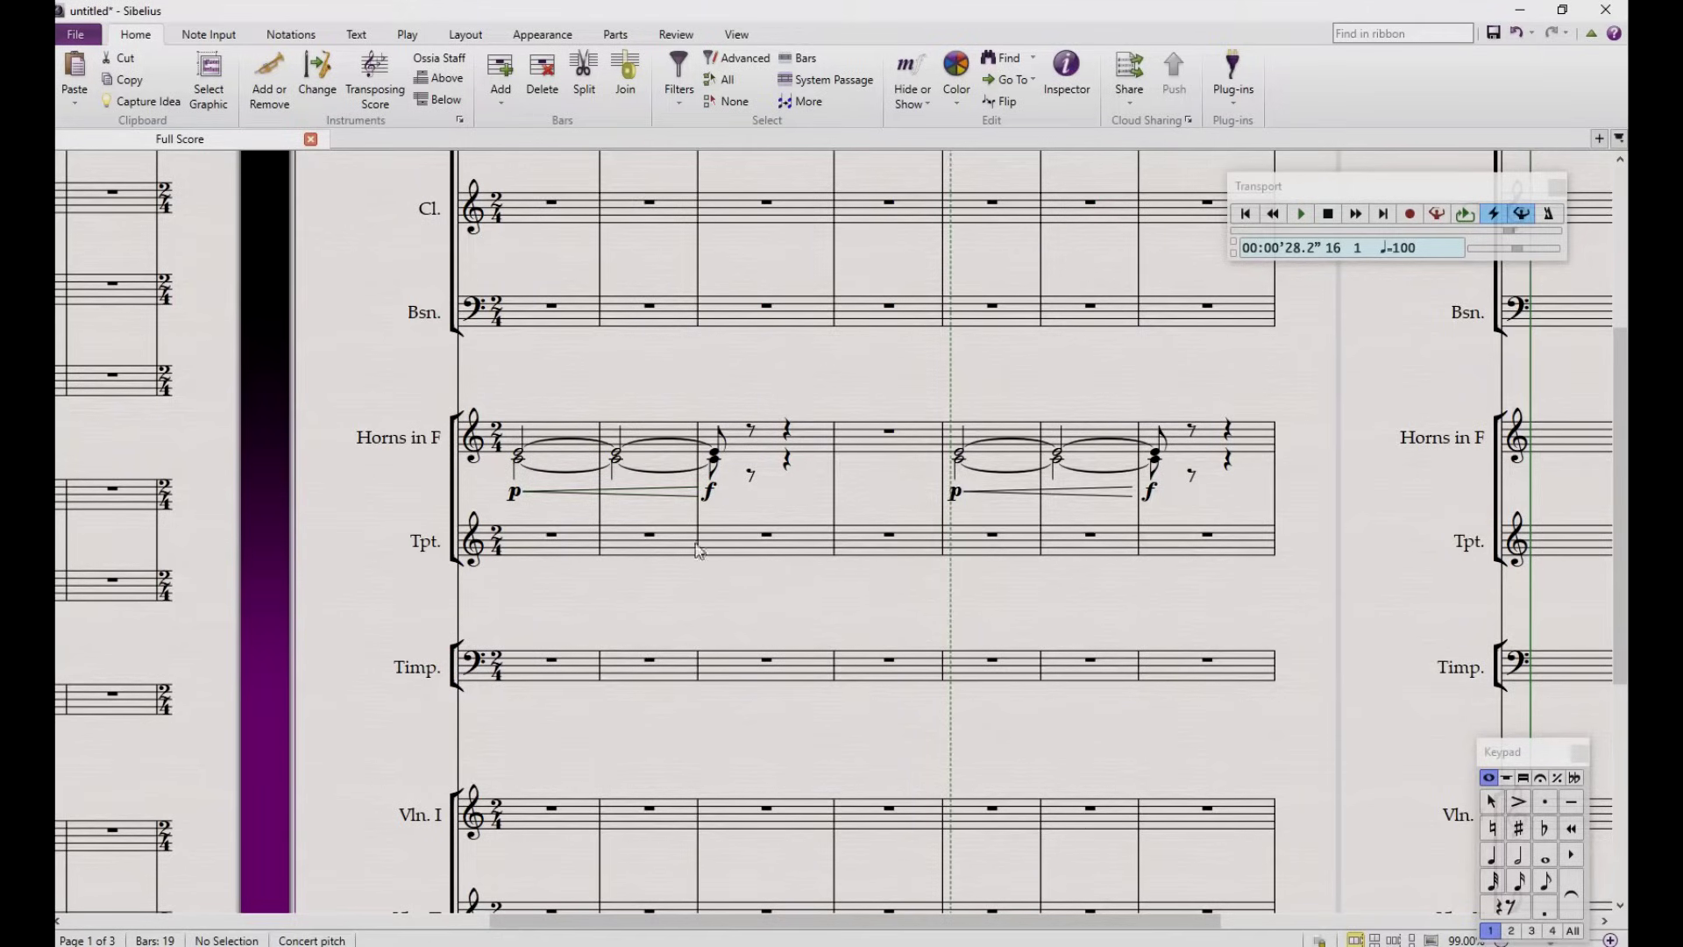
left_click(517, 499)
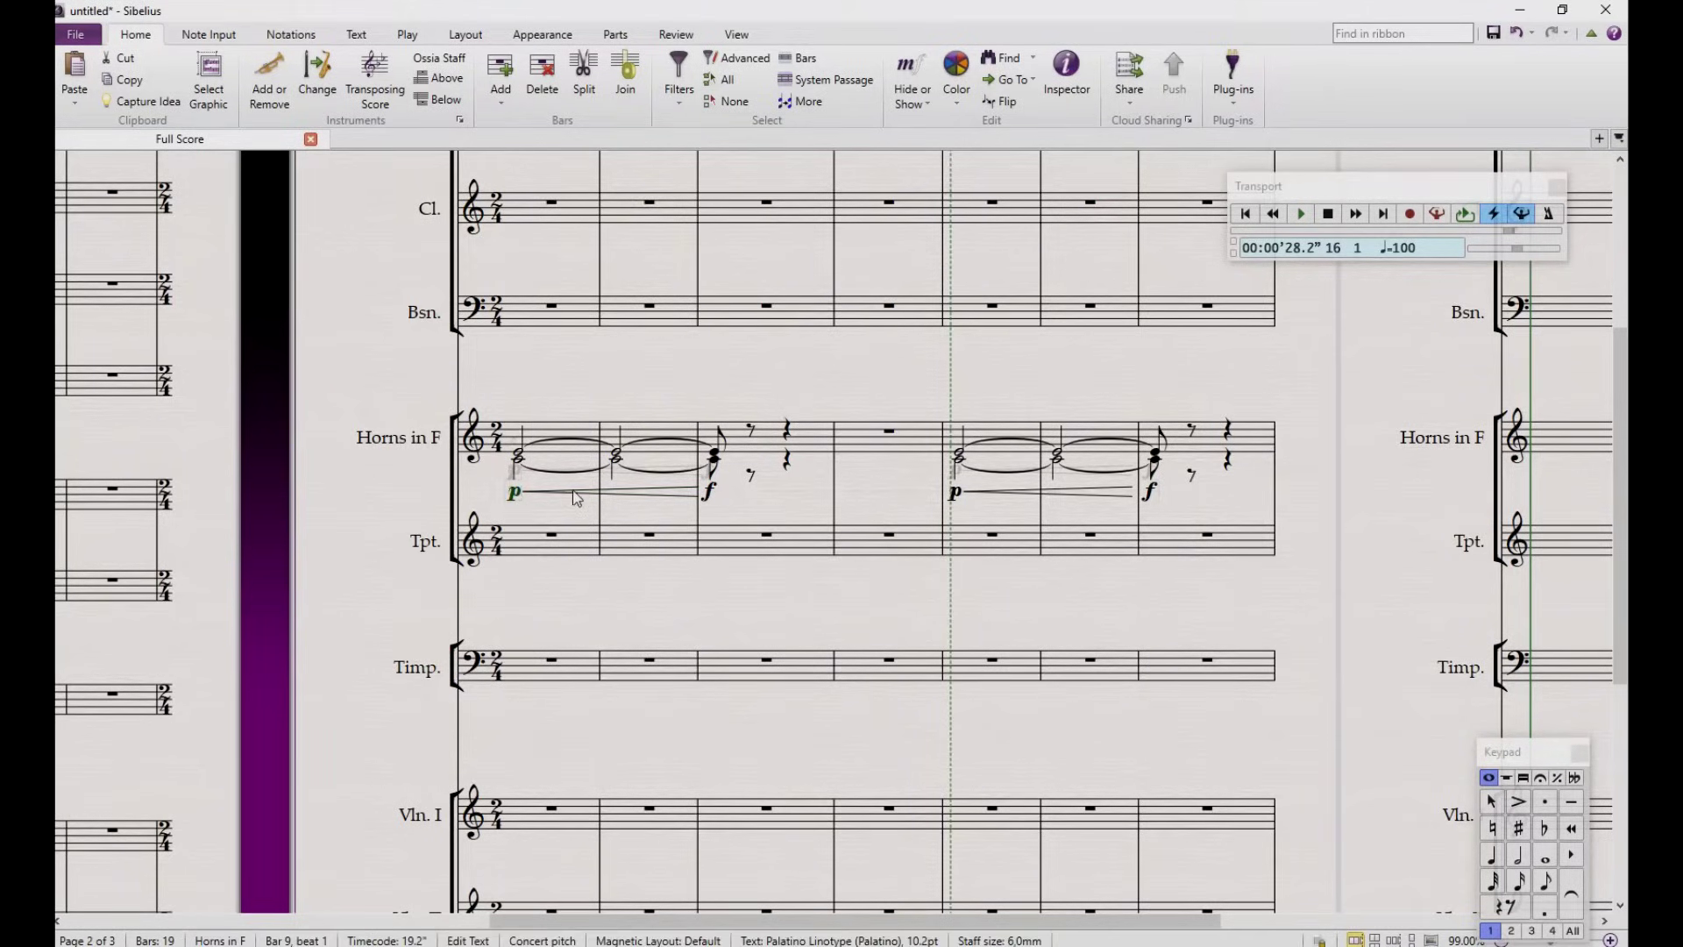
left_click(647, 494, "ctrl")
left_click(711, 493, "ctrl")
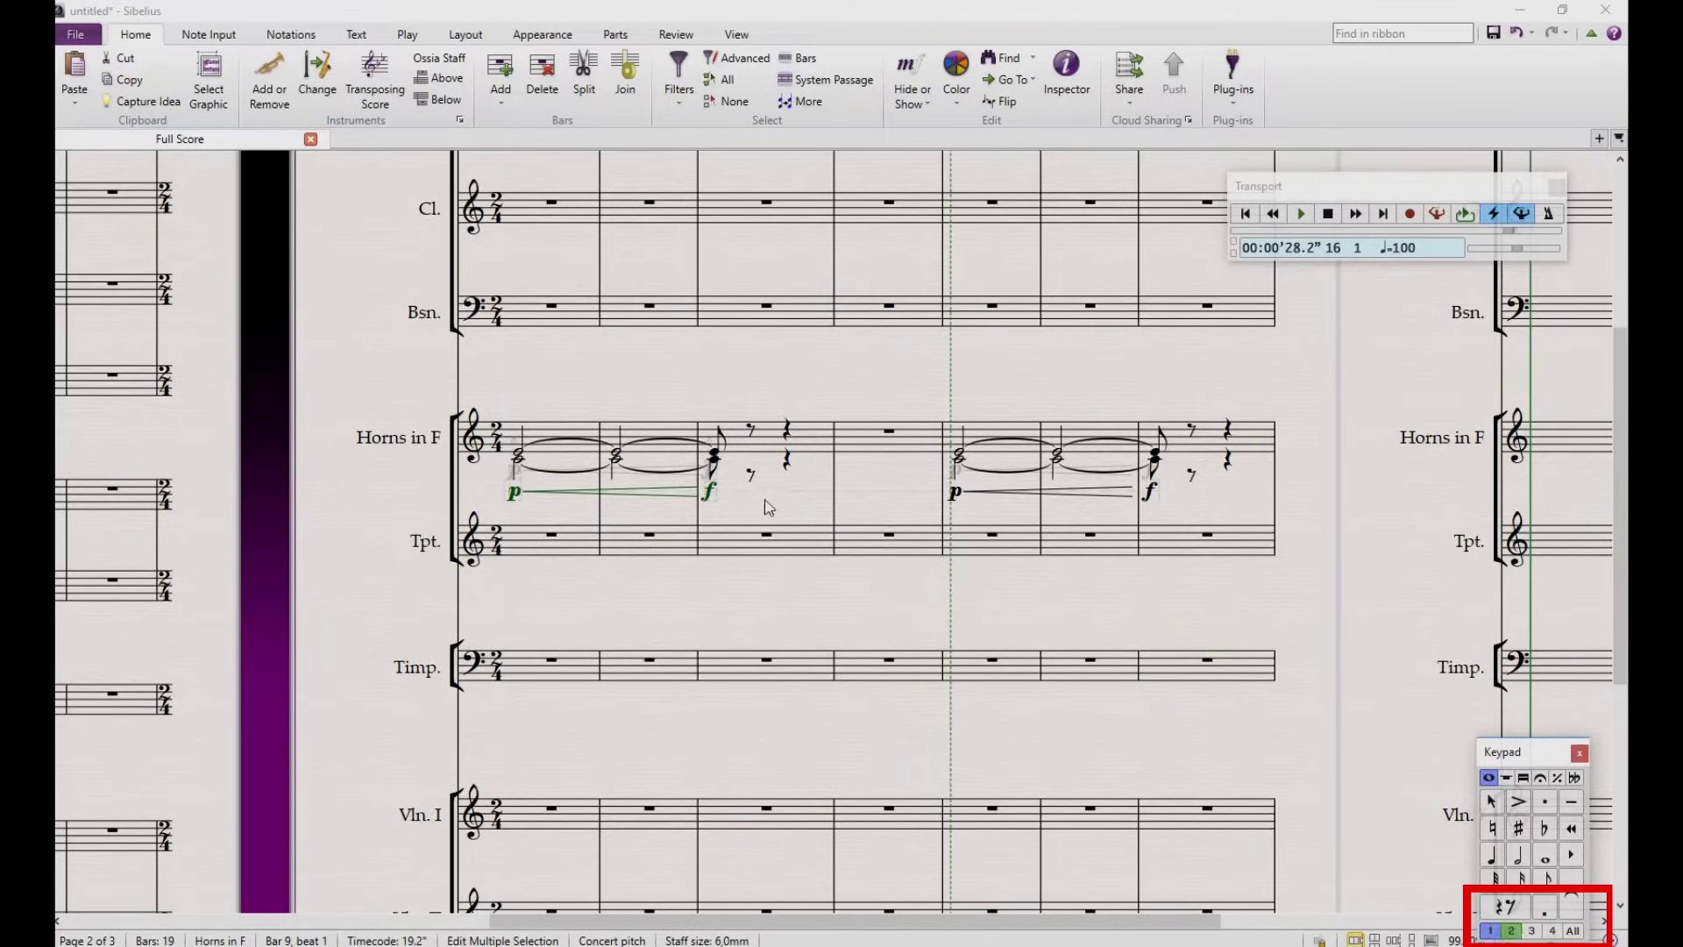
left_click(714, 456)
key("alt+Up")
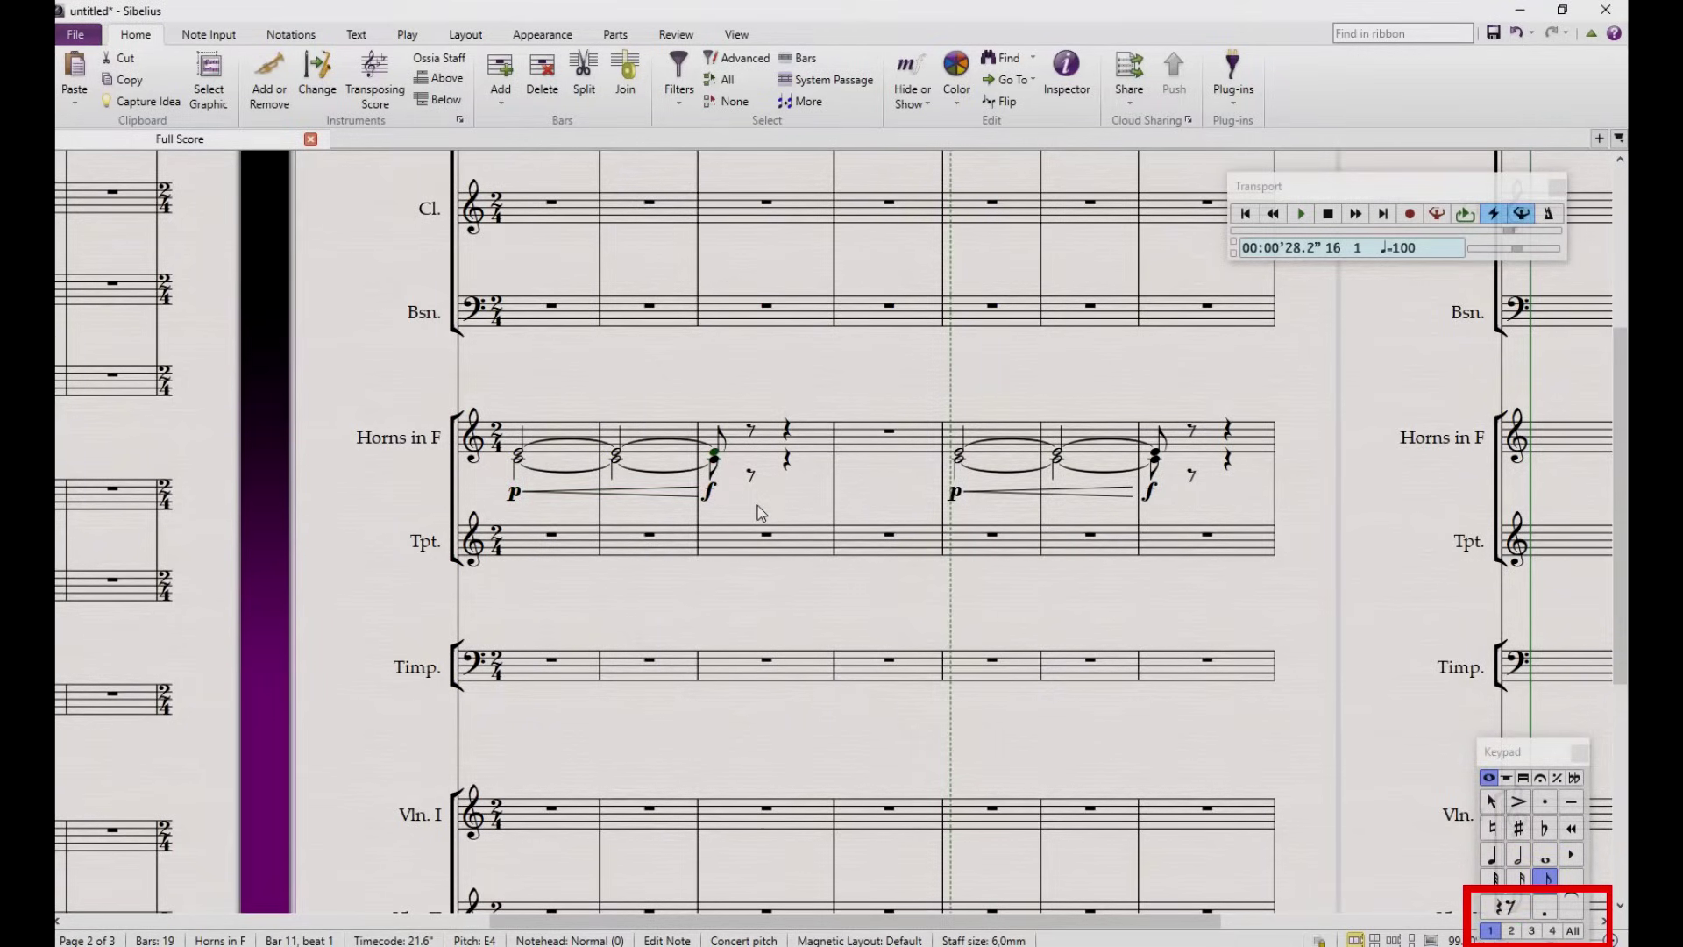
key("Escape")
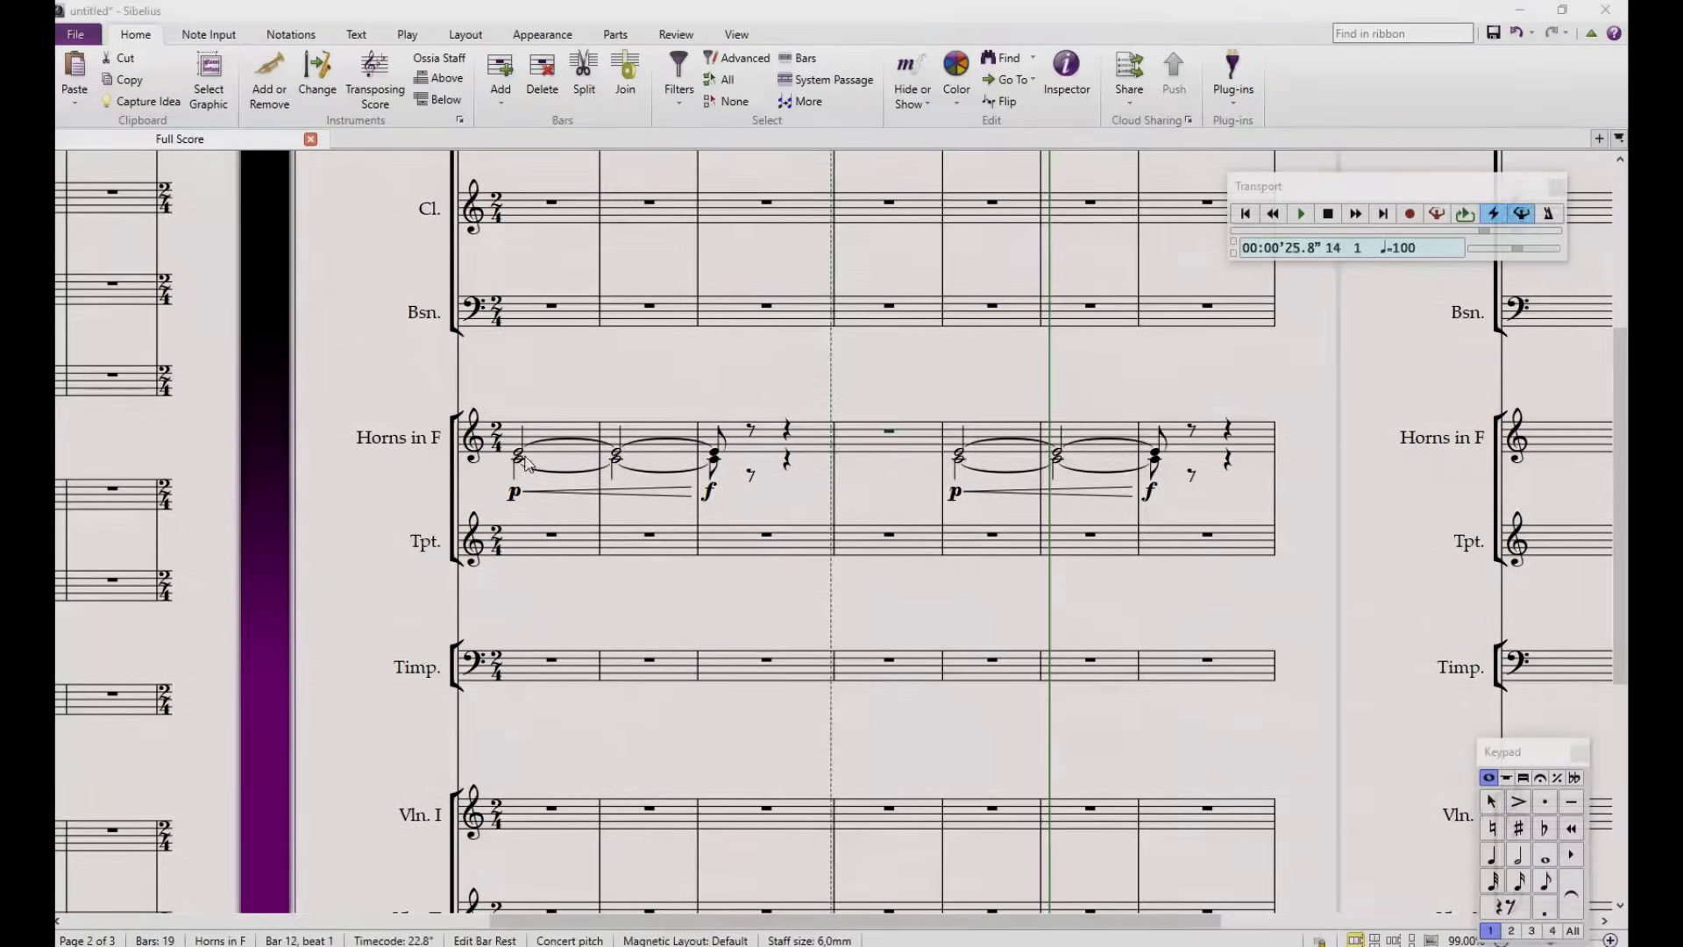
left_click(516, 493)
left_click(597, 493, "shift")
left_click(708, 491, "shift")
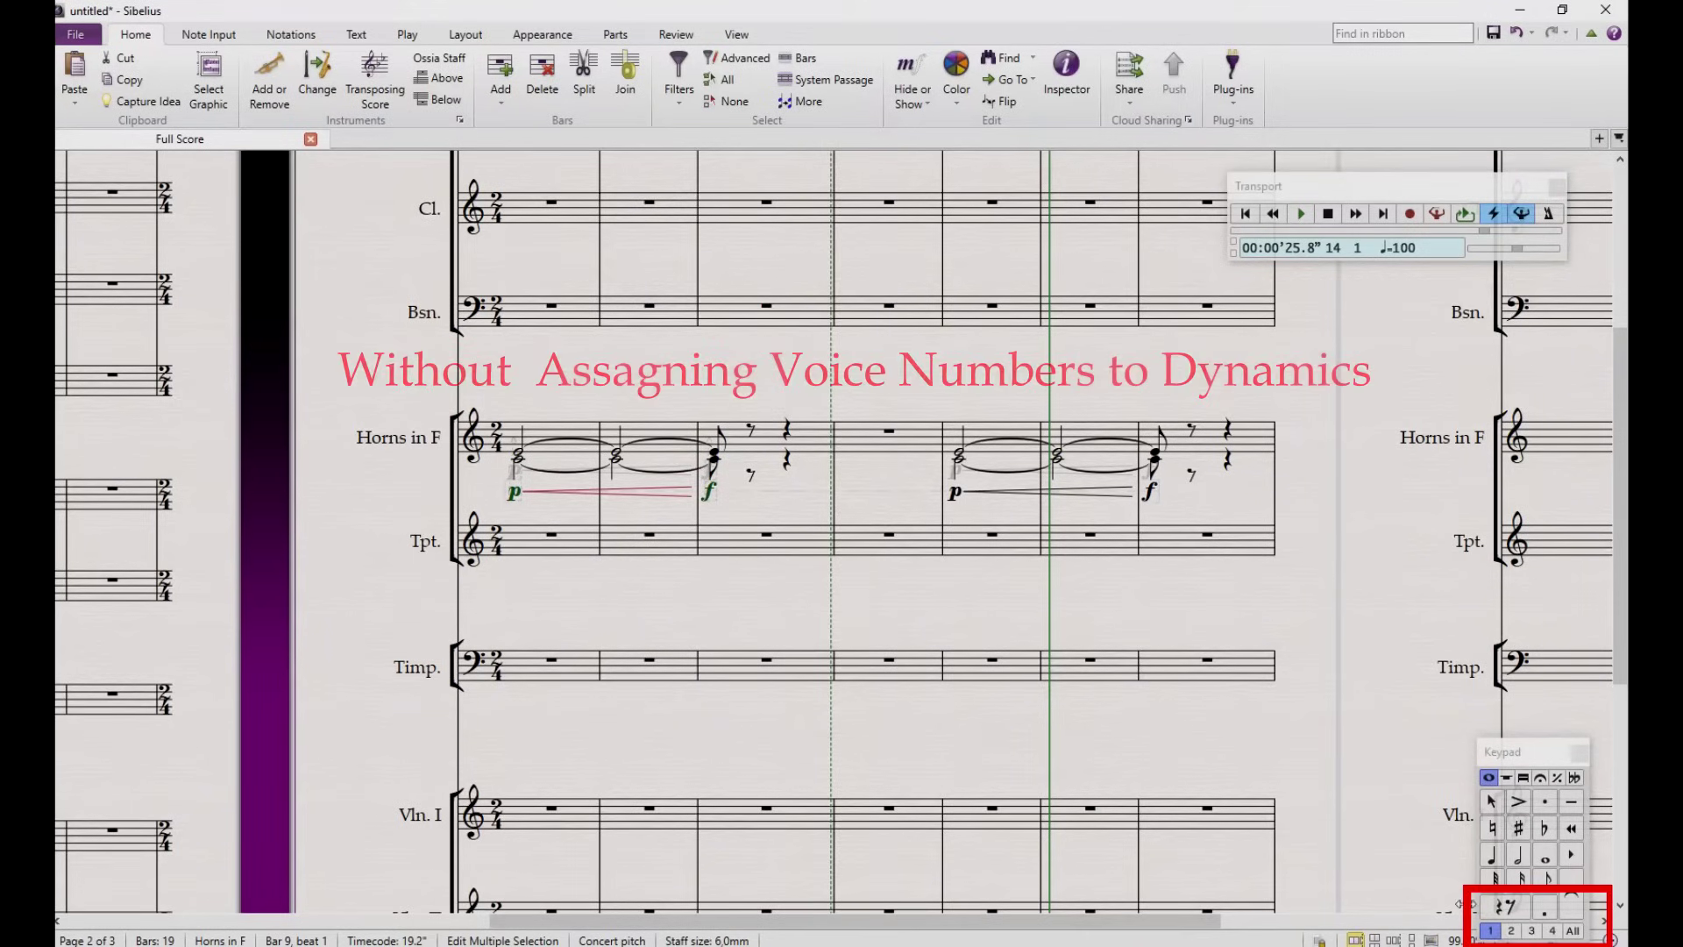
Step: Play back the Horns passage from its first note, then stop
left_click(519, 457)
key("p")
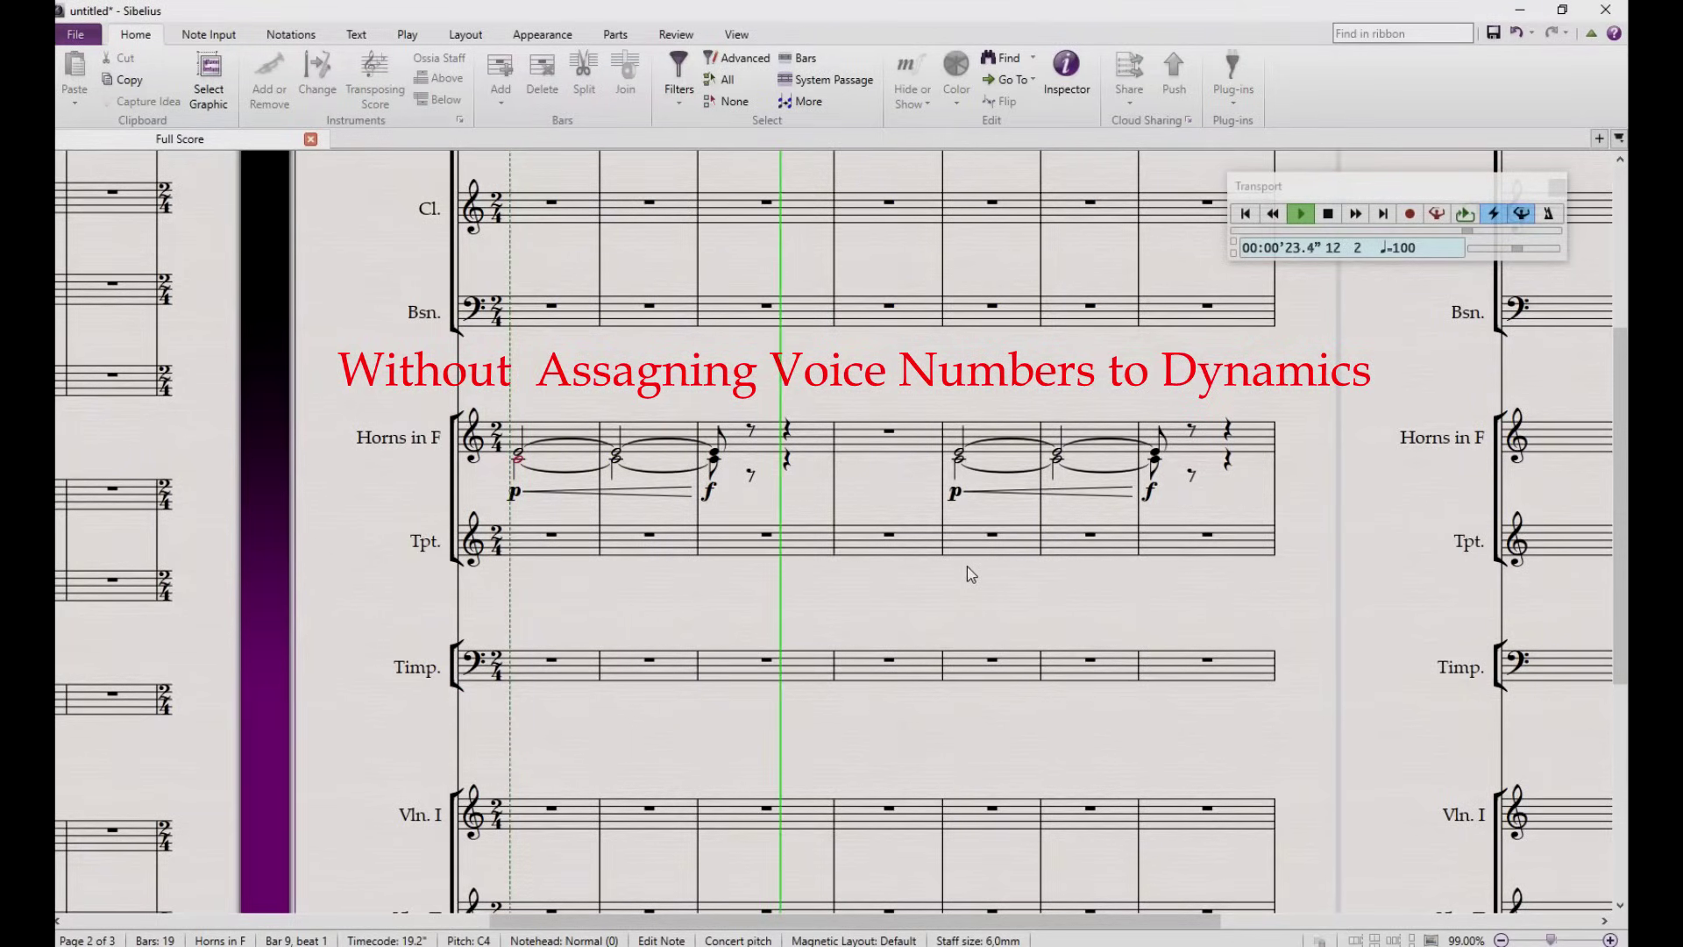
key("space")
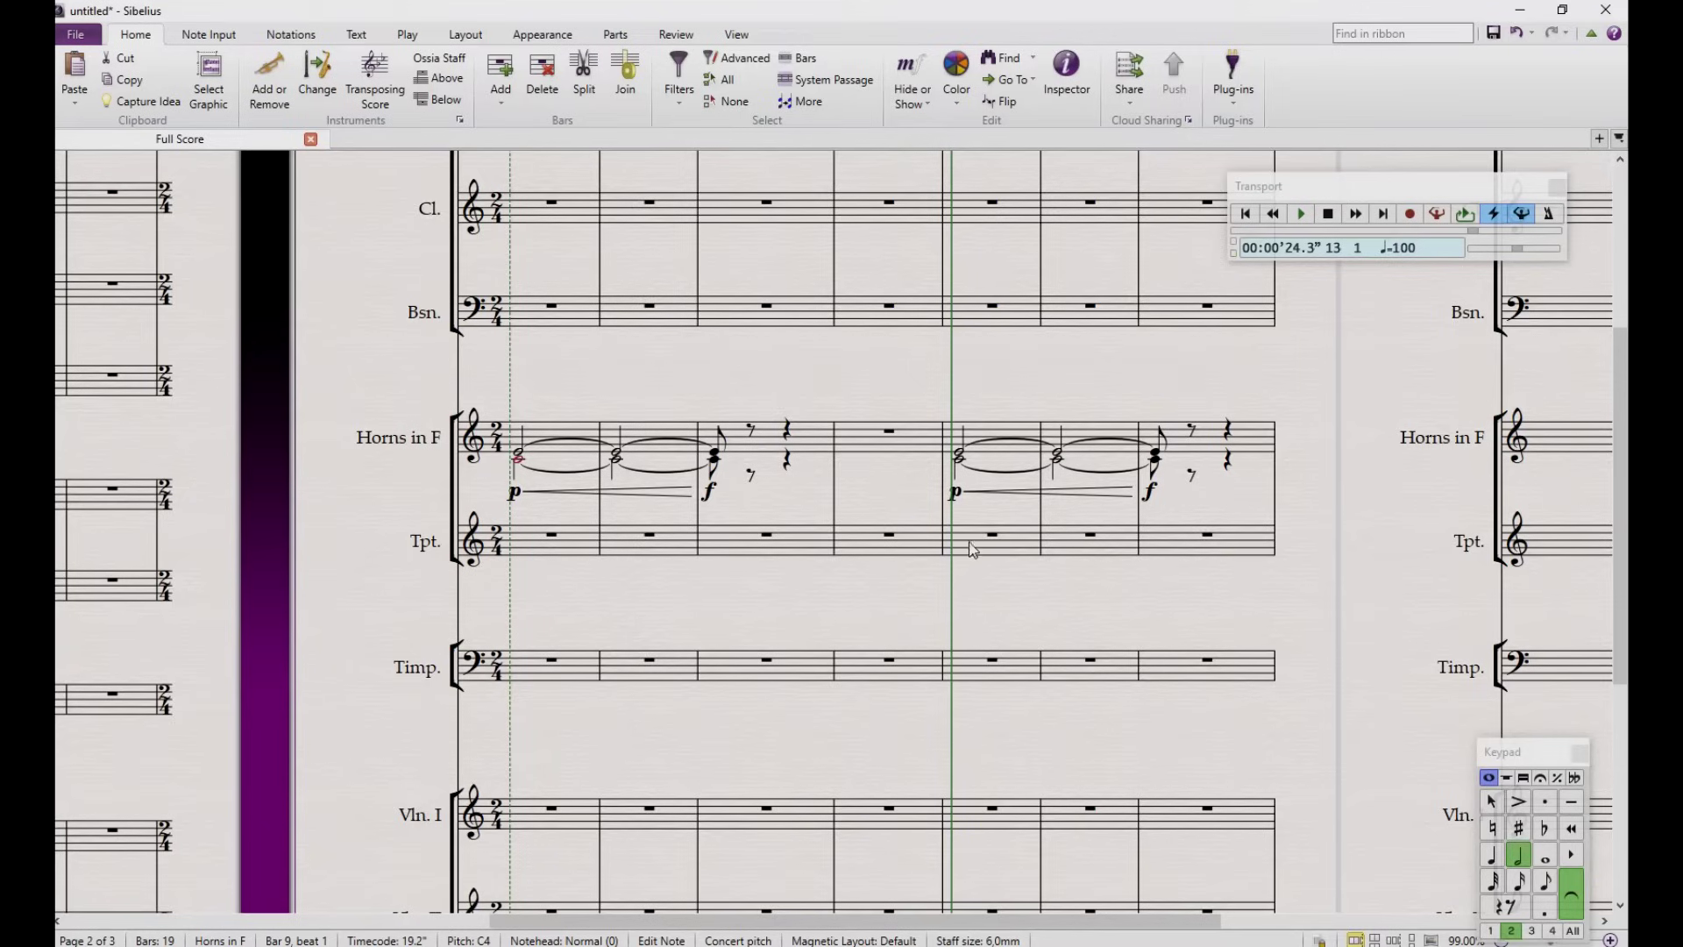
Step: Select the p, hairpin and f under the second Horns phrase and play it back
left_click(958, 494)
left_click(1003, 493, "ctrl")
left_click(1148, 493, "ctrl")
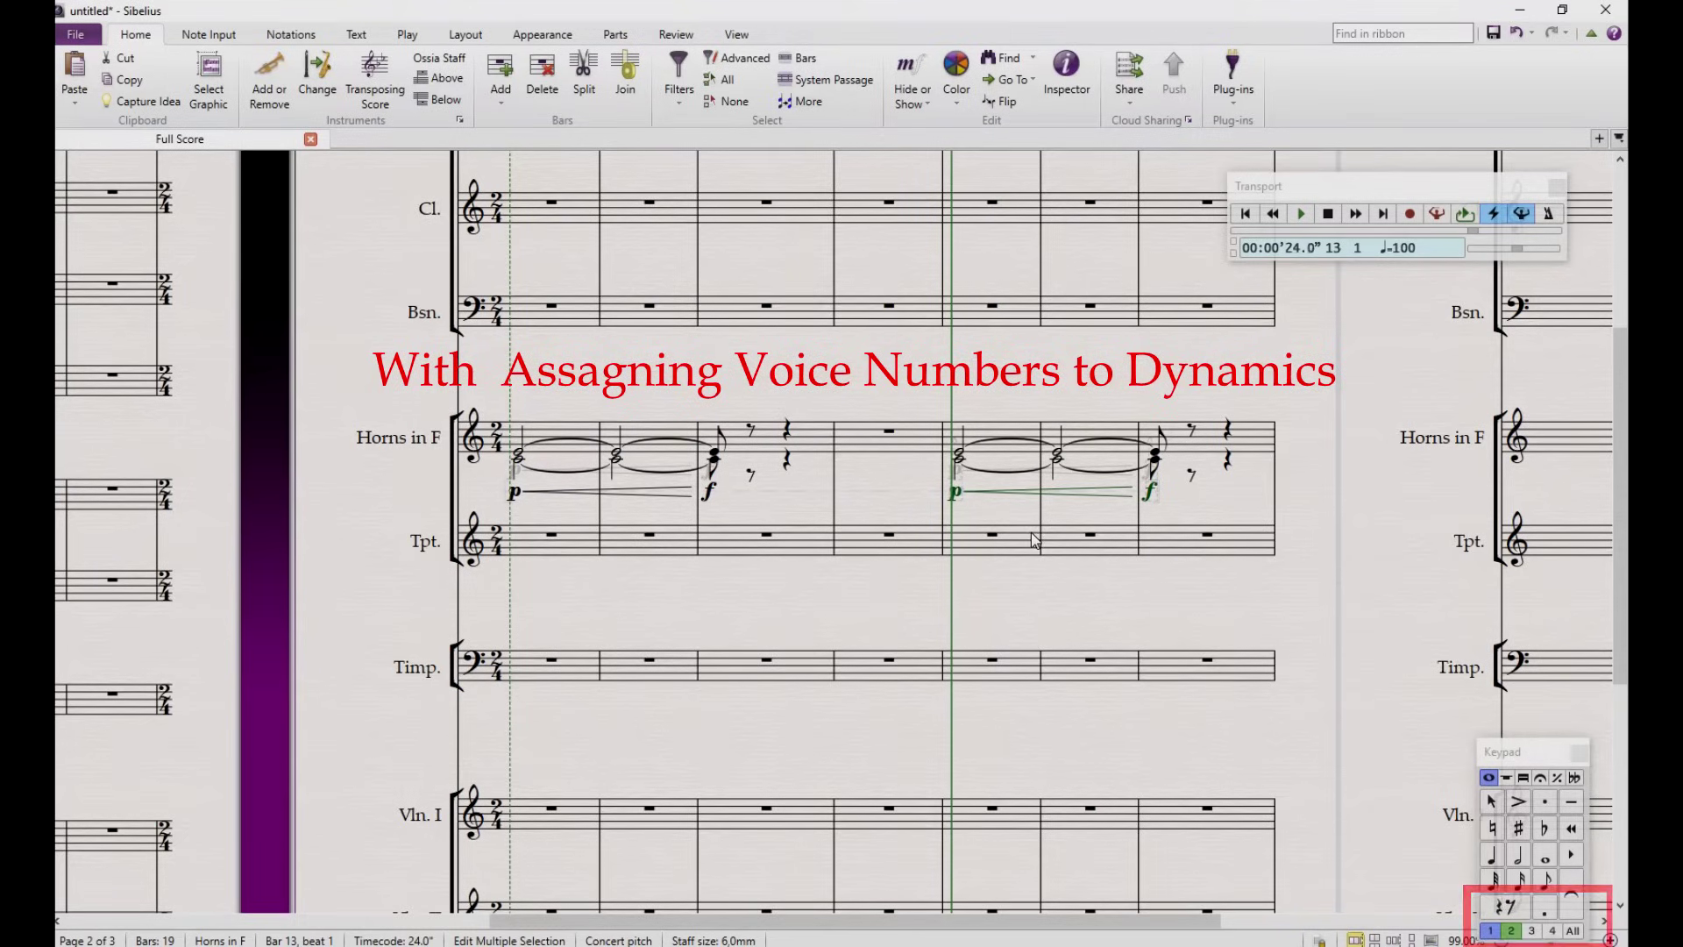
key("space")
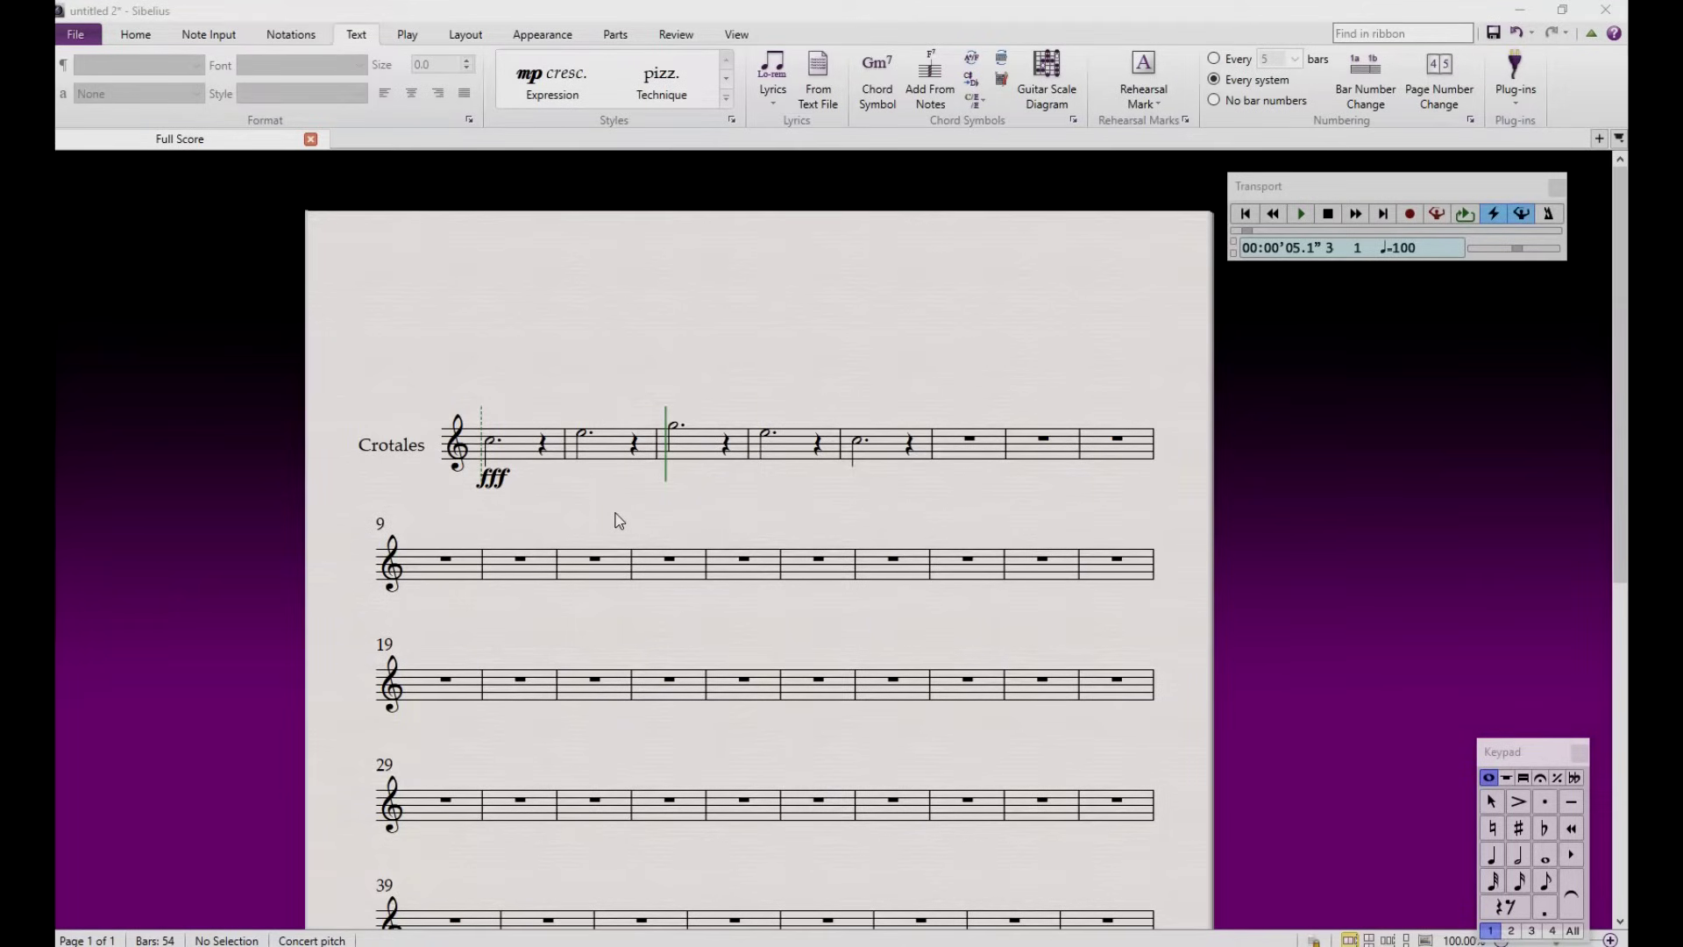
Step: Open the mixer and the sound choices for the Crot channel
key("m")
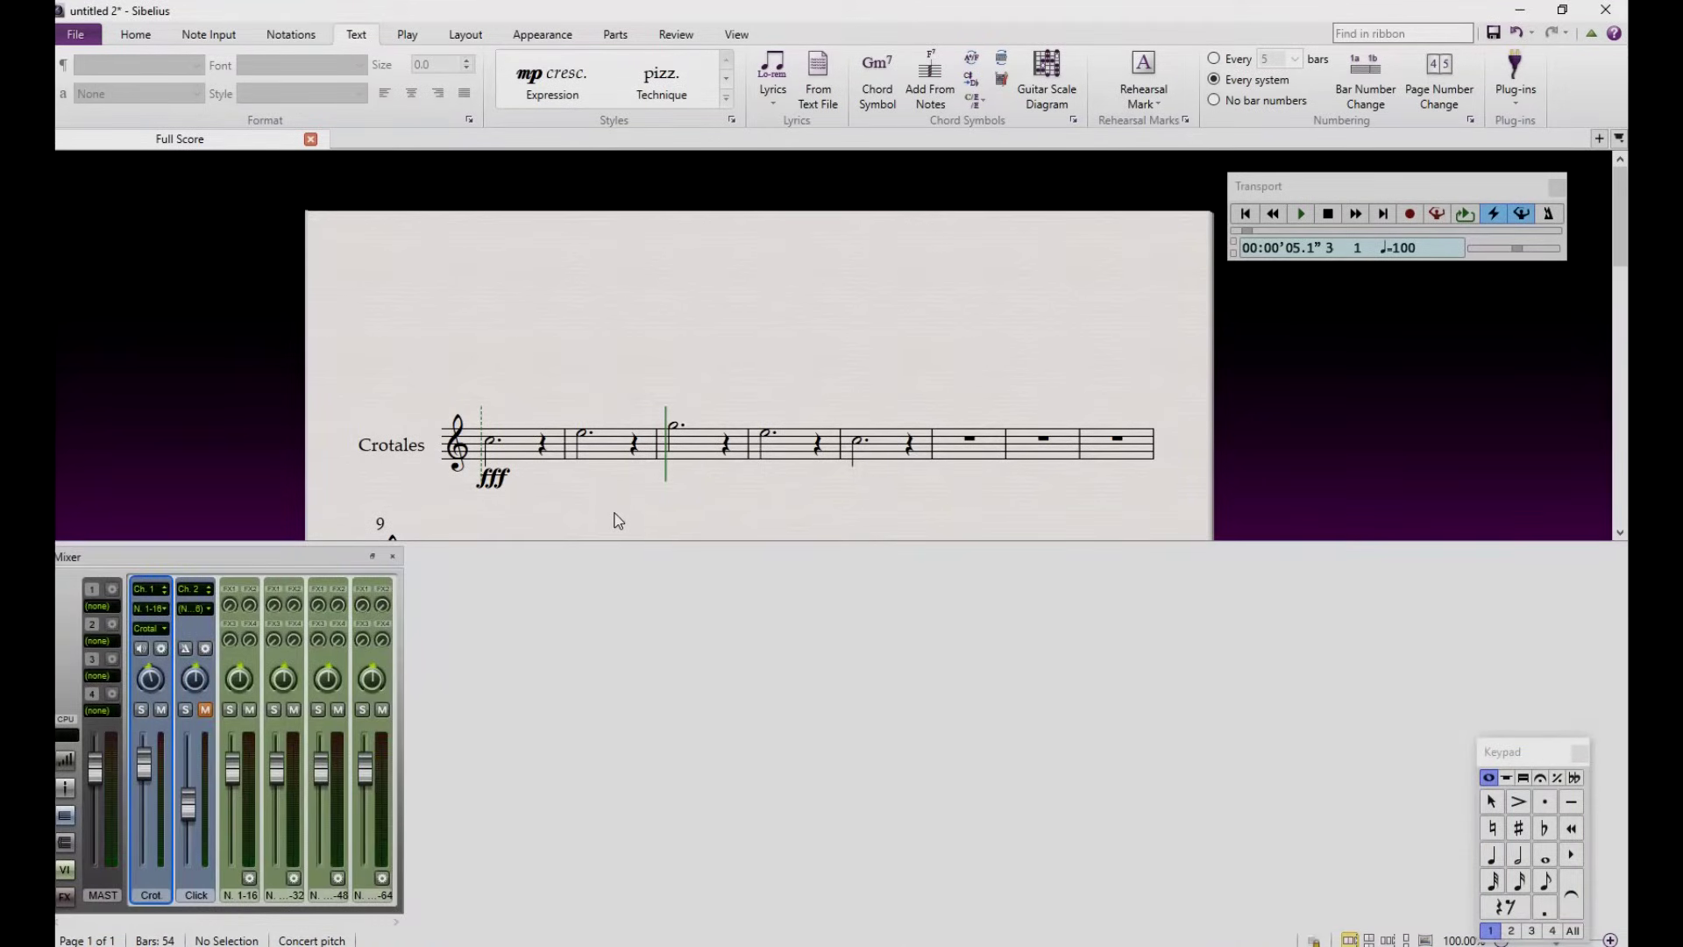
left_click(166, 630)
Step: Give the Crotales the NotePerformer Crotales (bowed) sound and close the mixer
mouse_move(254, 667)
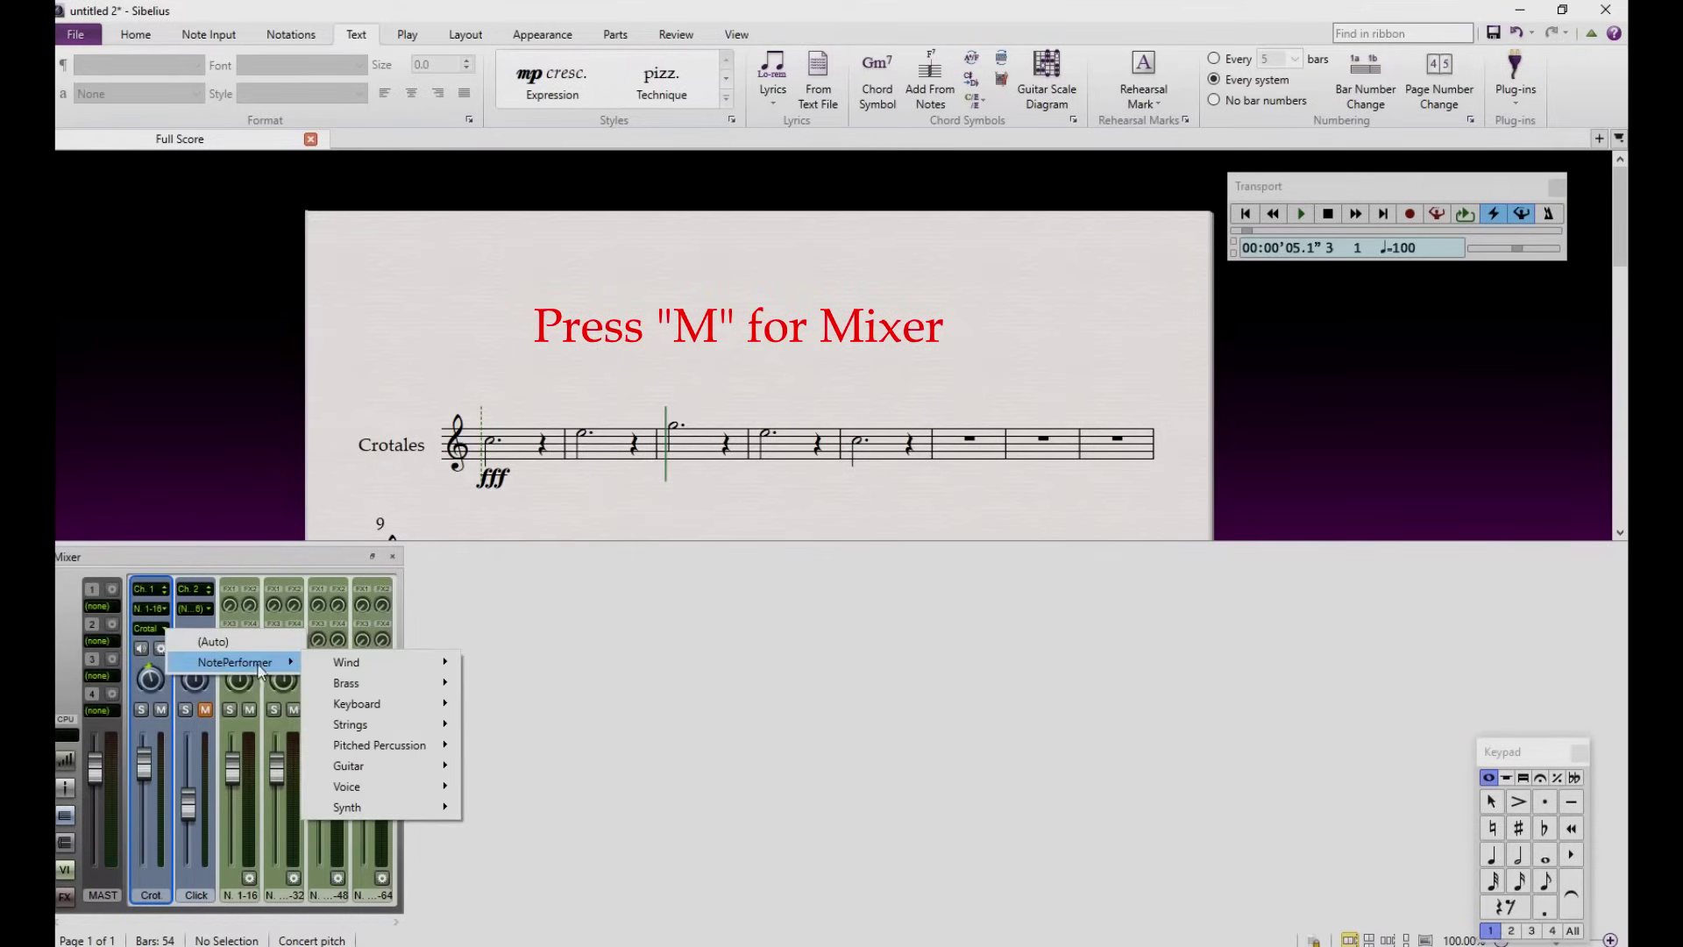
mouse_move(417, 751)
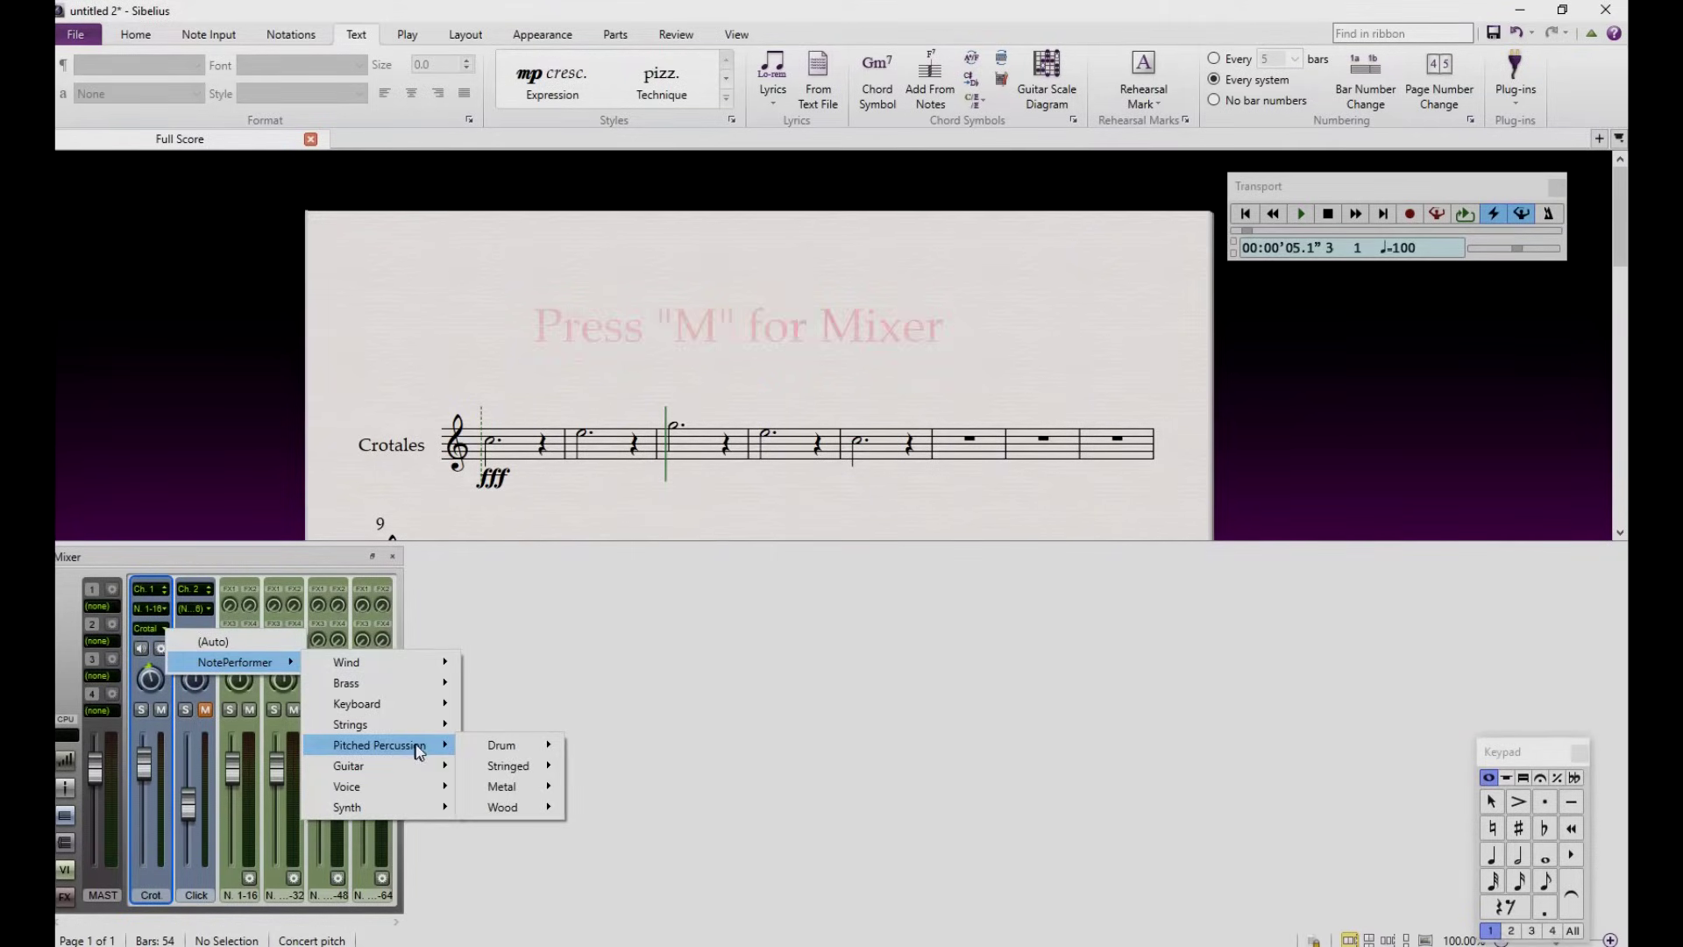
mouse_move(519, 786)
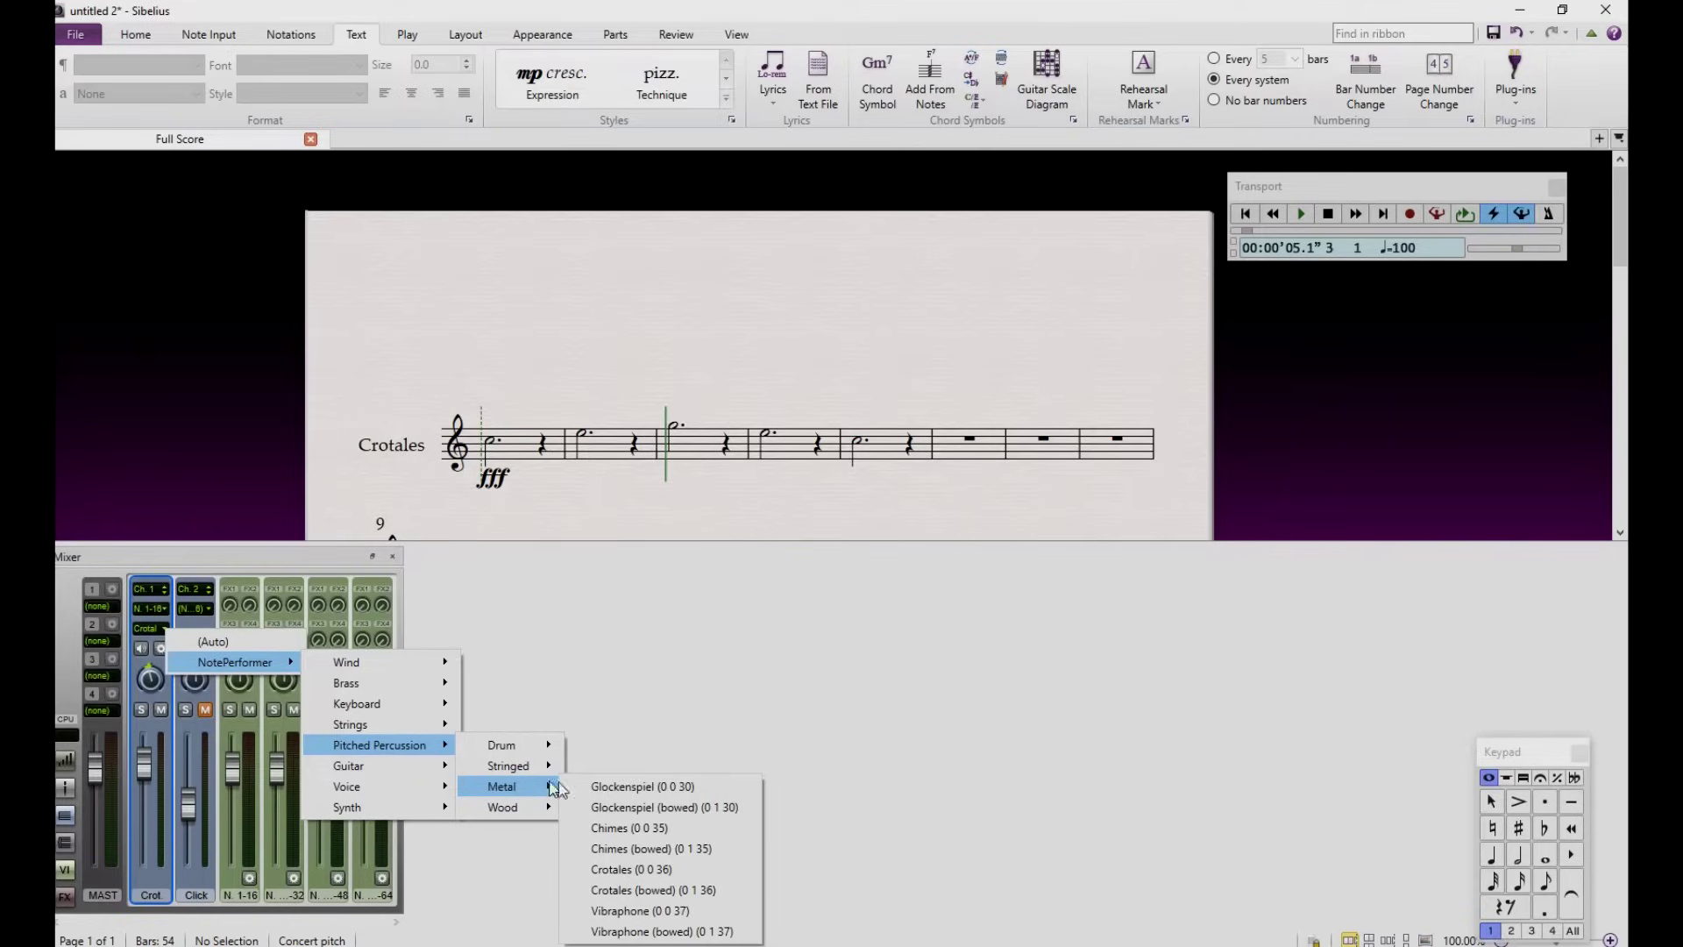
left_click(654, 890)
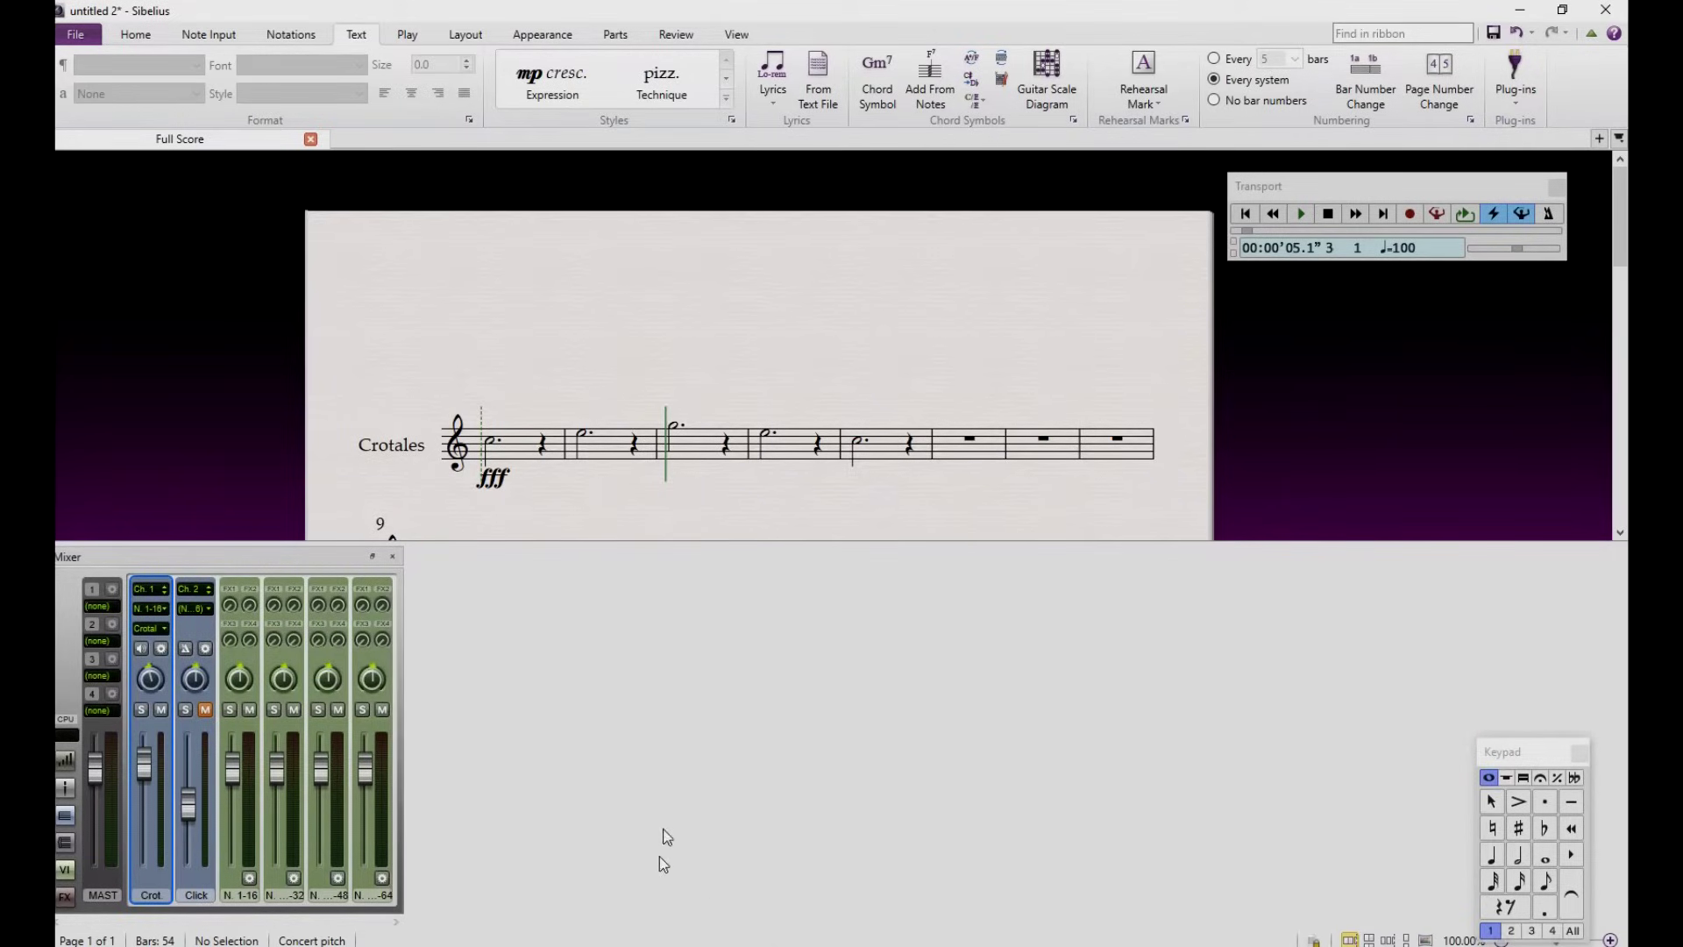
left_click(392, 556)
Step: Add technique text 'with Bow' above the first Crotales note and play from there
left_click(493, 449)
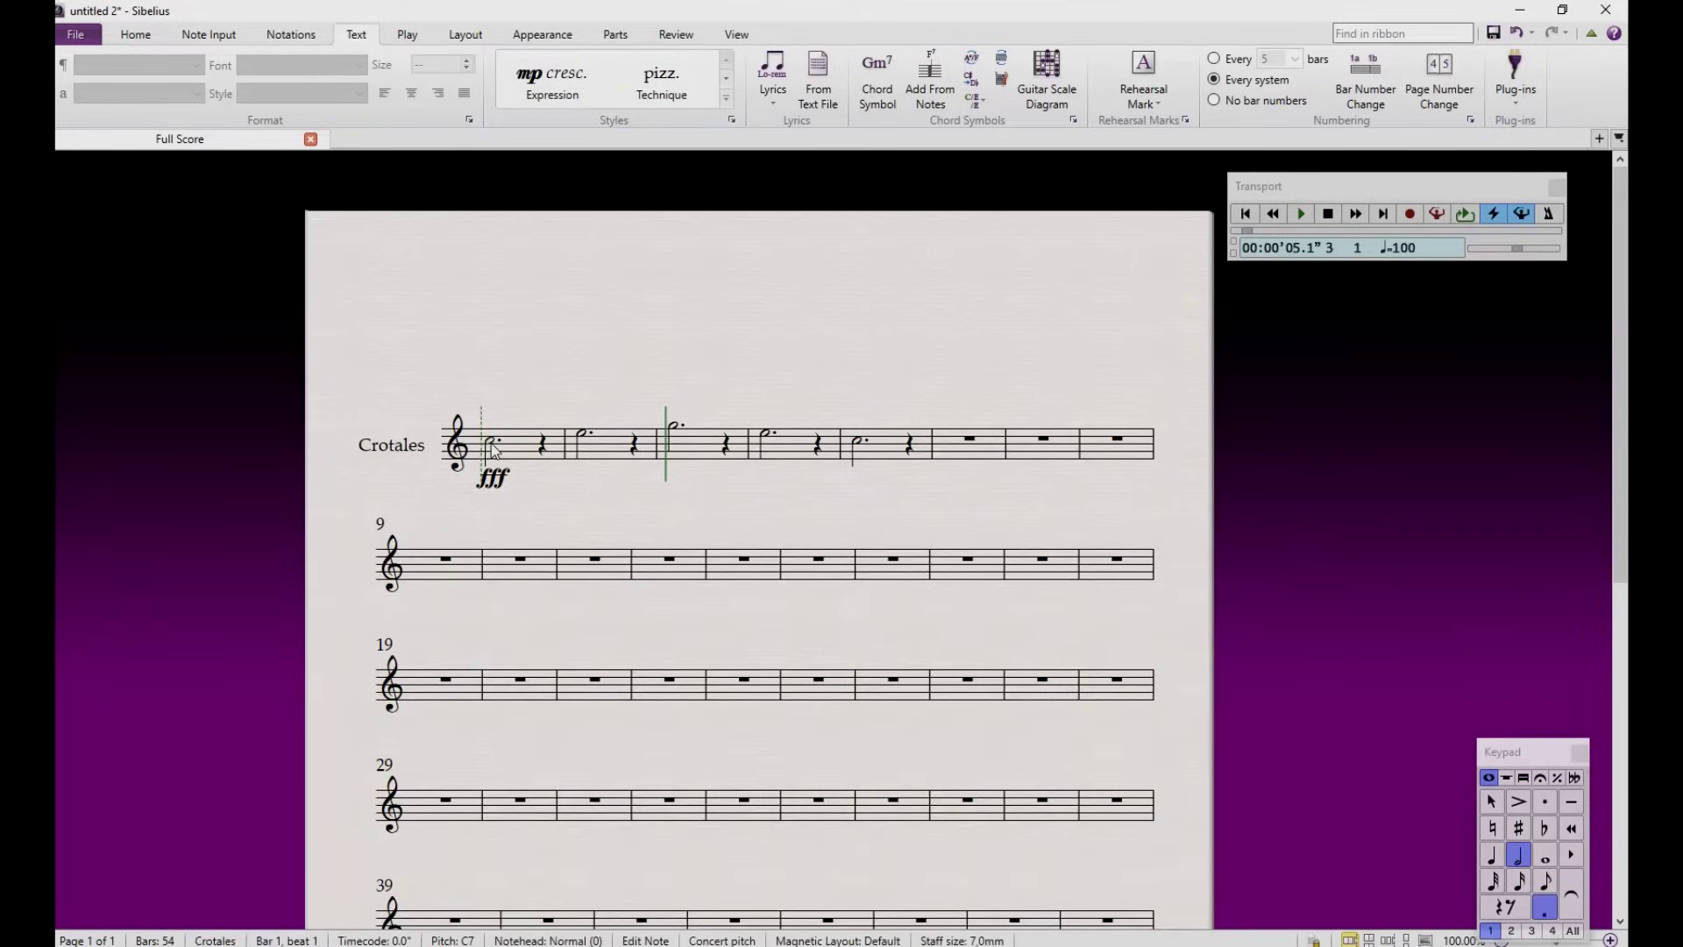
key("ctrl+t")
type("with Bow")
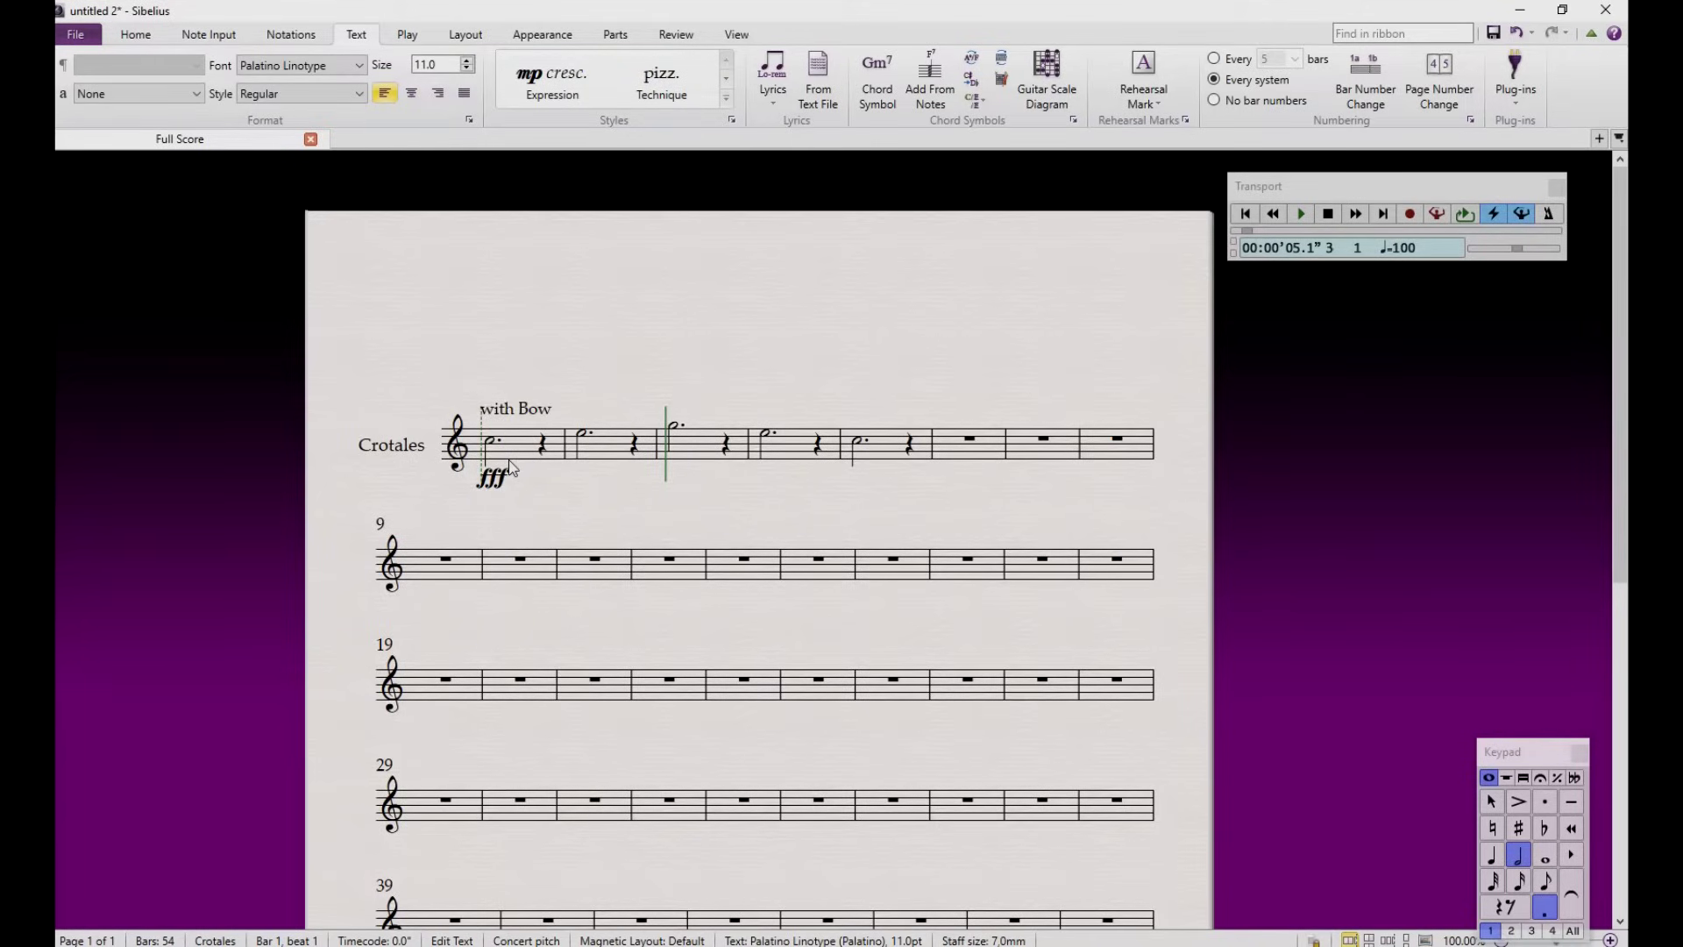
left_click(616, 377)
left_click(489, 443)
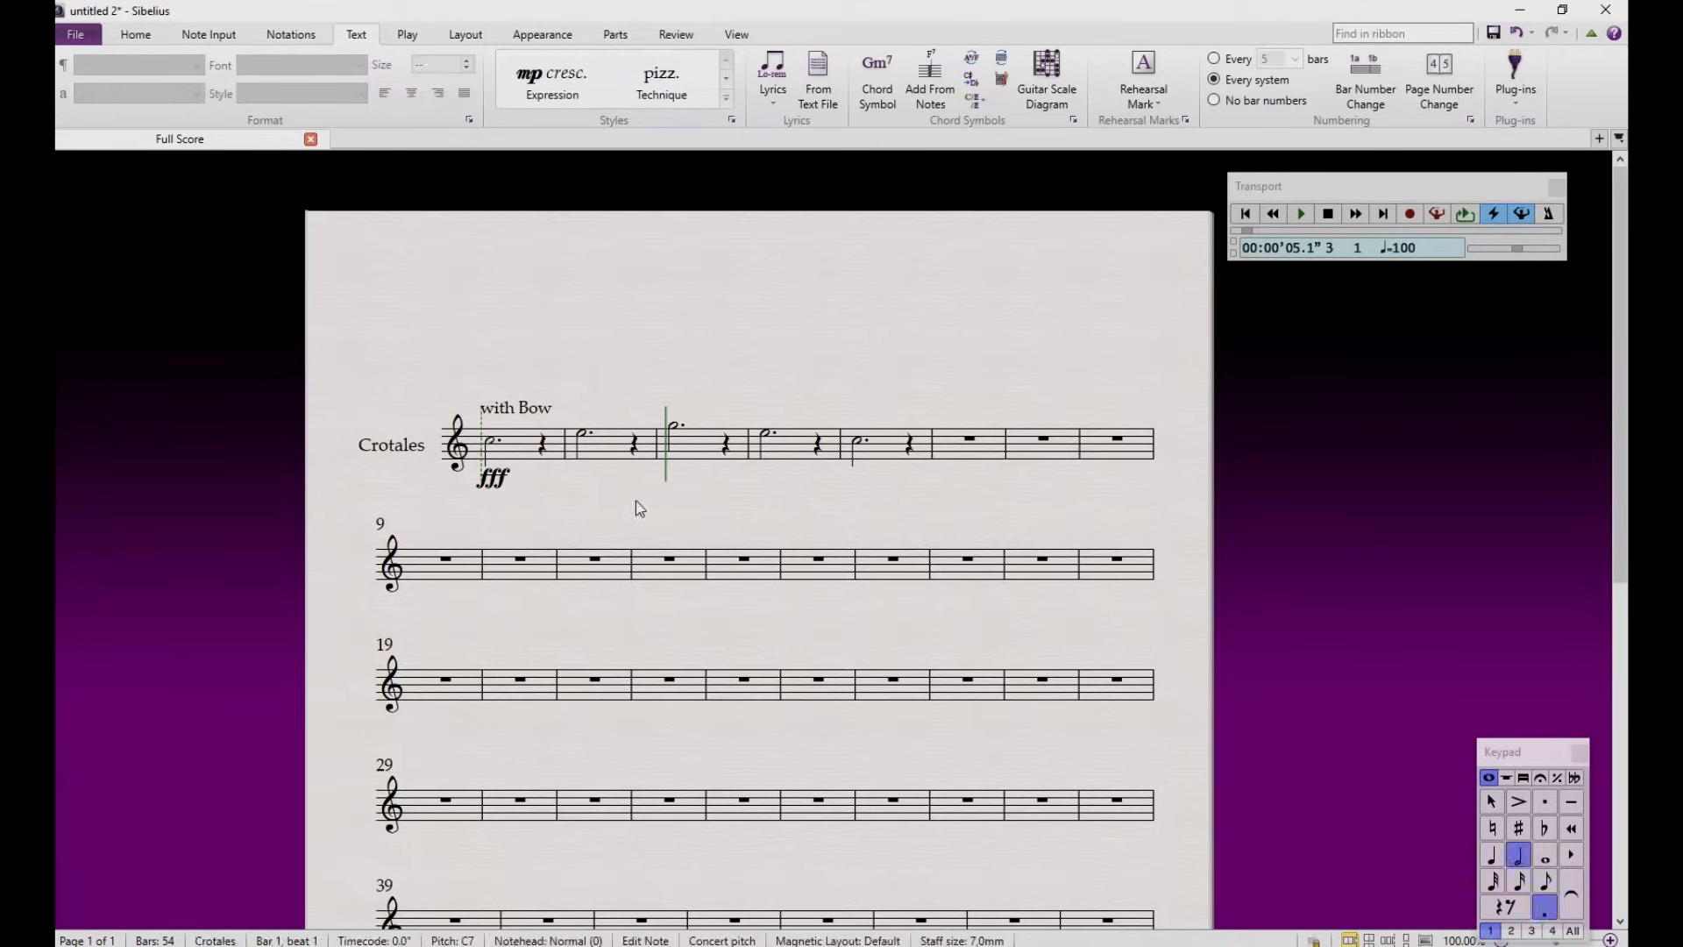
key("space")
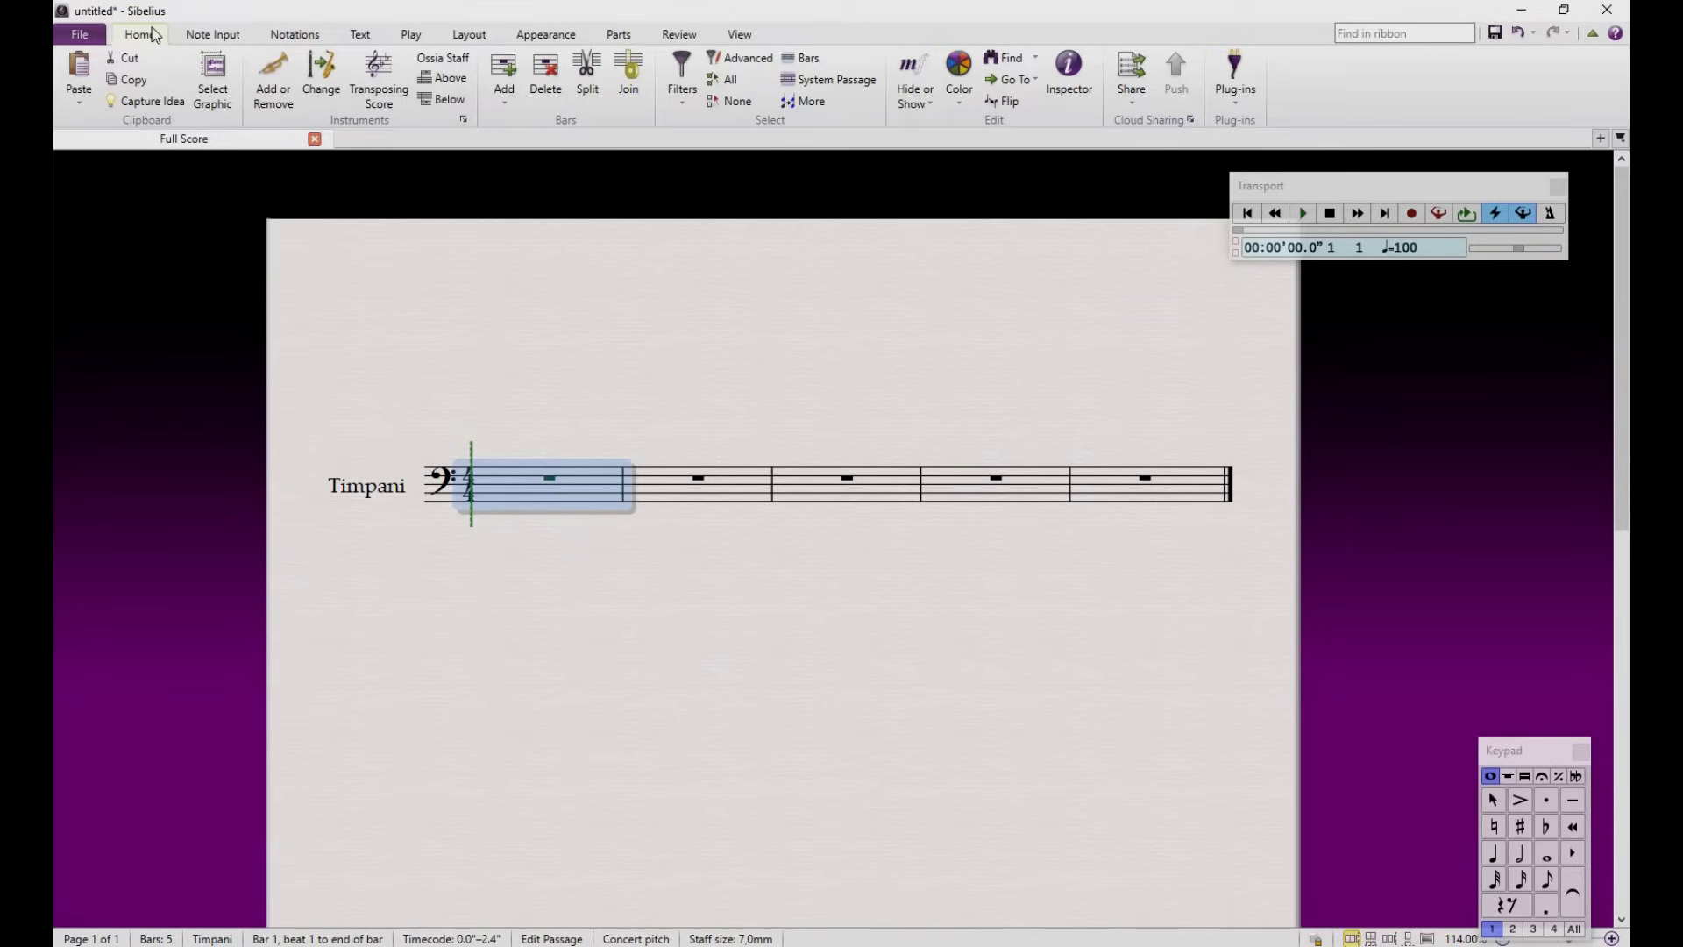
Step: Start a new instrument based on Timpani [with key] in Edit Instruments
left_click(463, 120)
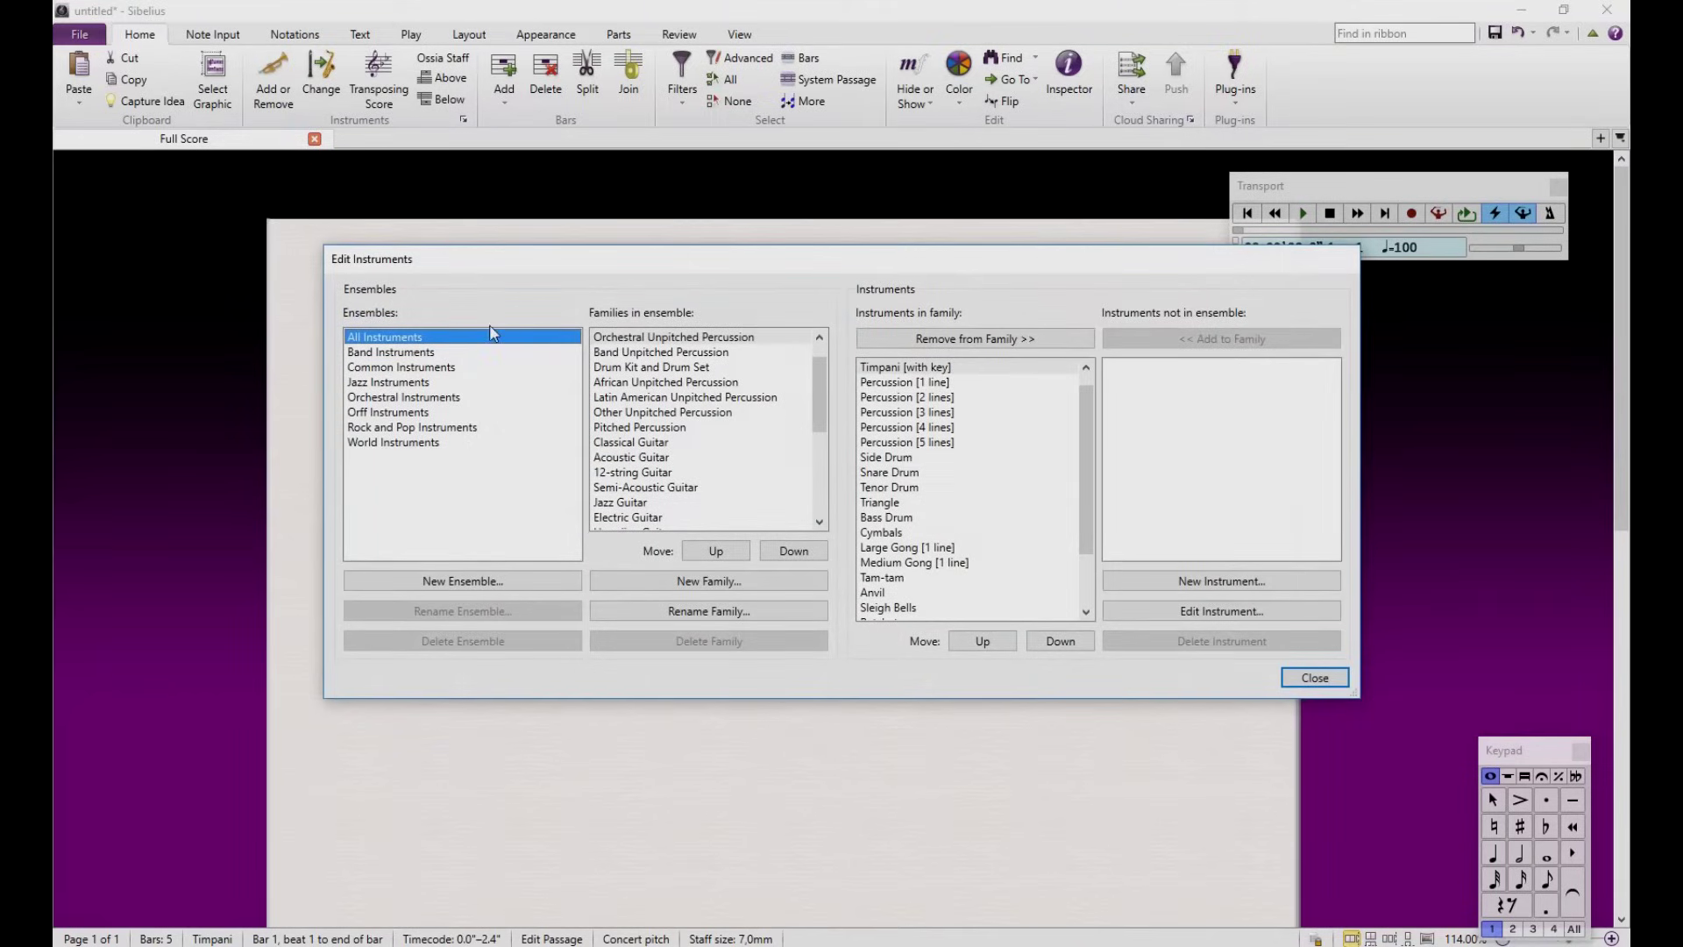
left_click(644, 338)
left_click(956, 370)
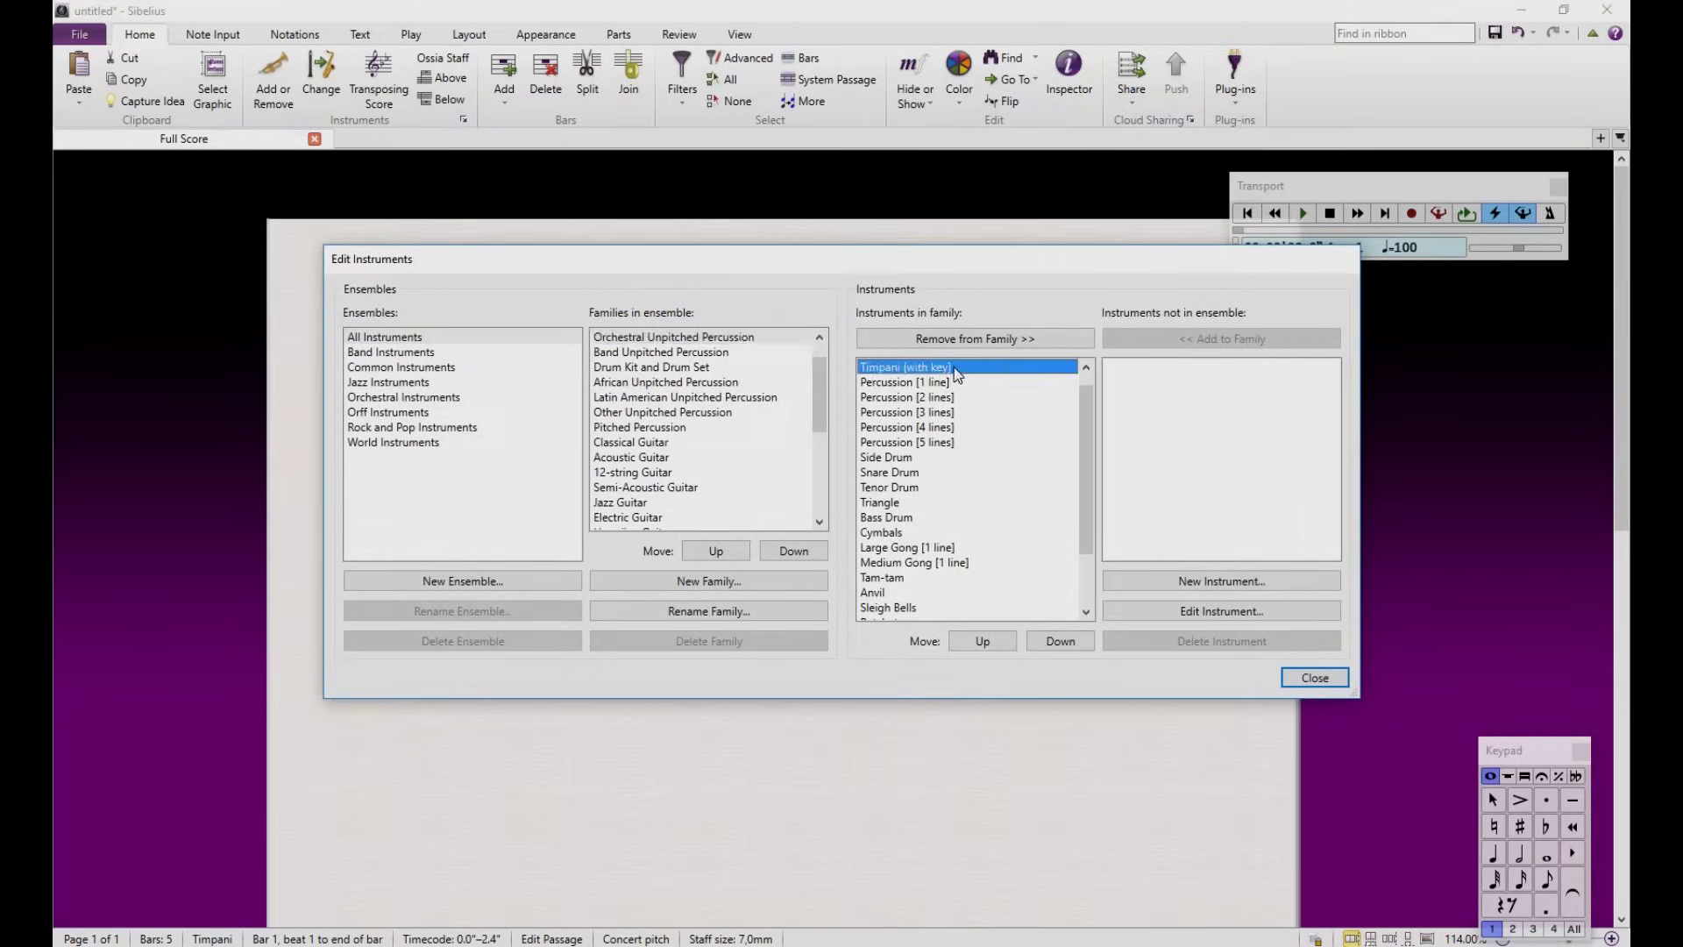
left_click(1244, 582)
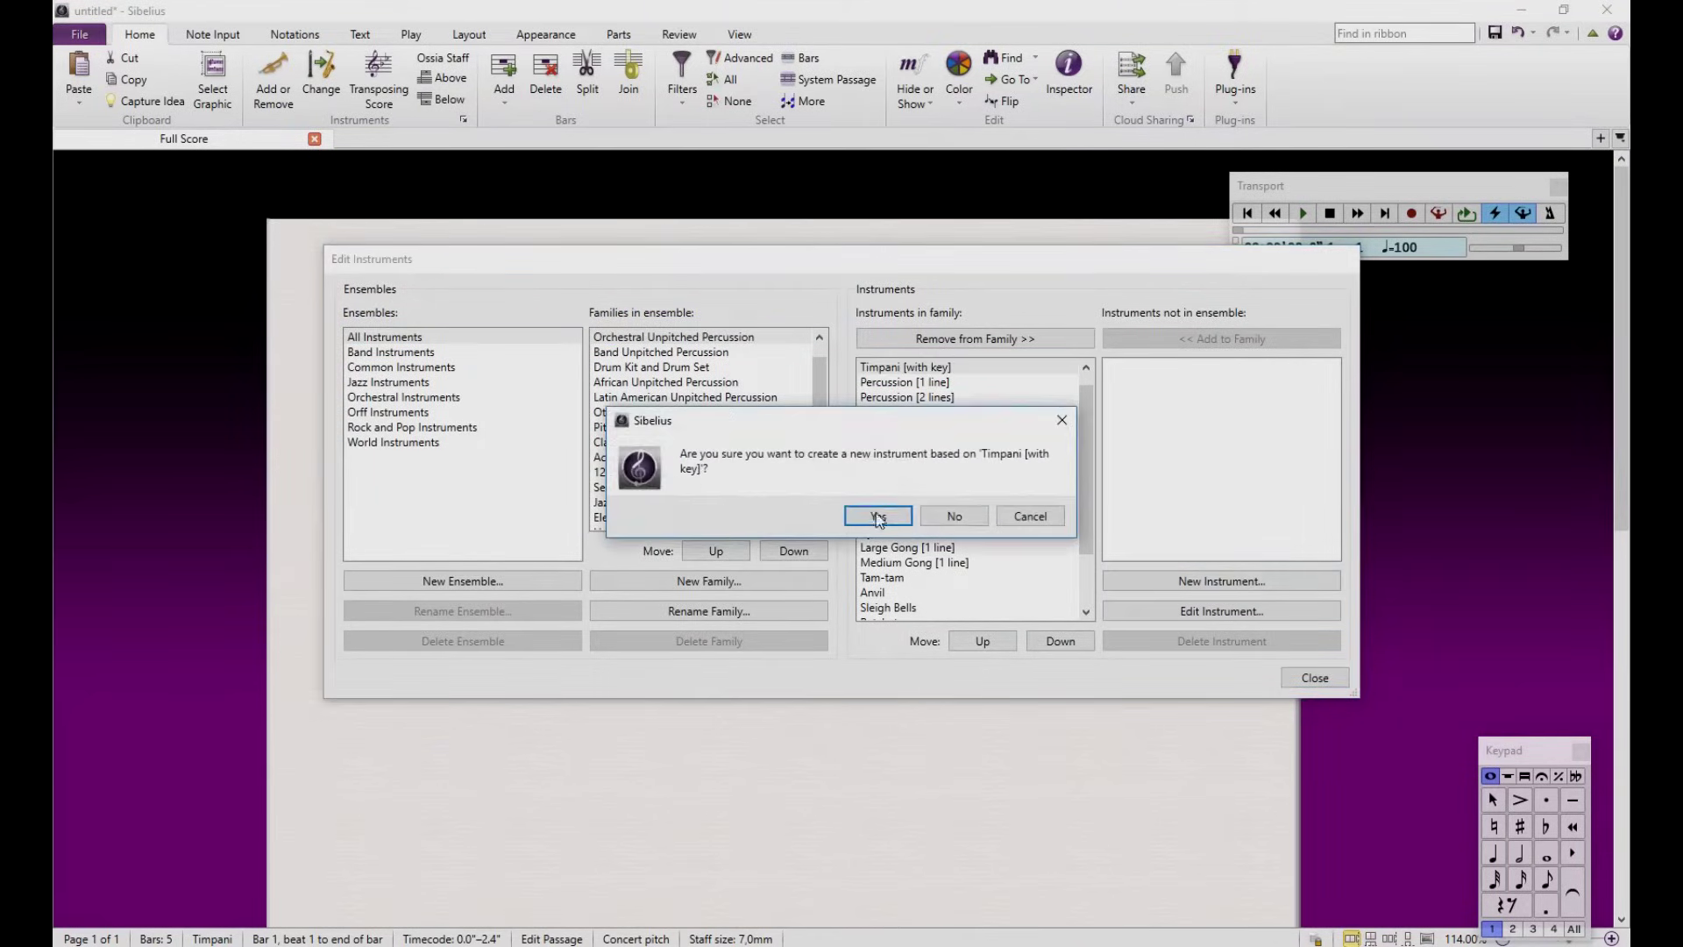
left_click(877, 517)
Step: Name it Timpani Hard Mallets with instrument change name Hard Mallets
left_click(695, 265)
left_click_drag(695, 265, 624, 270)
type("Hard Mallets")
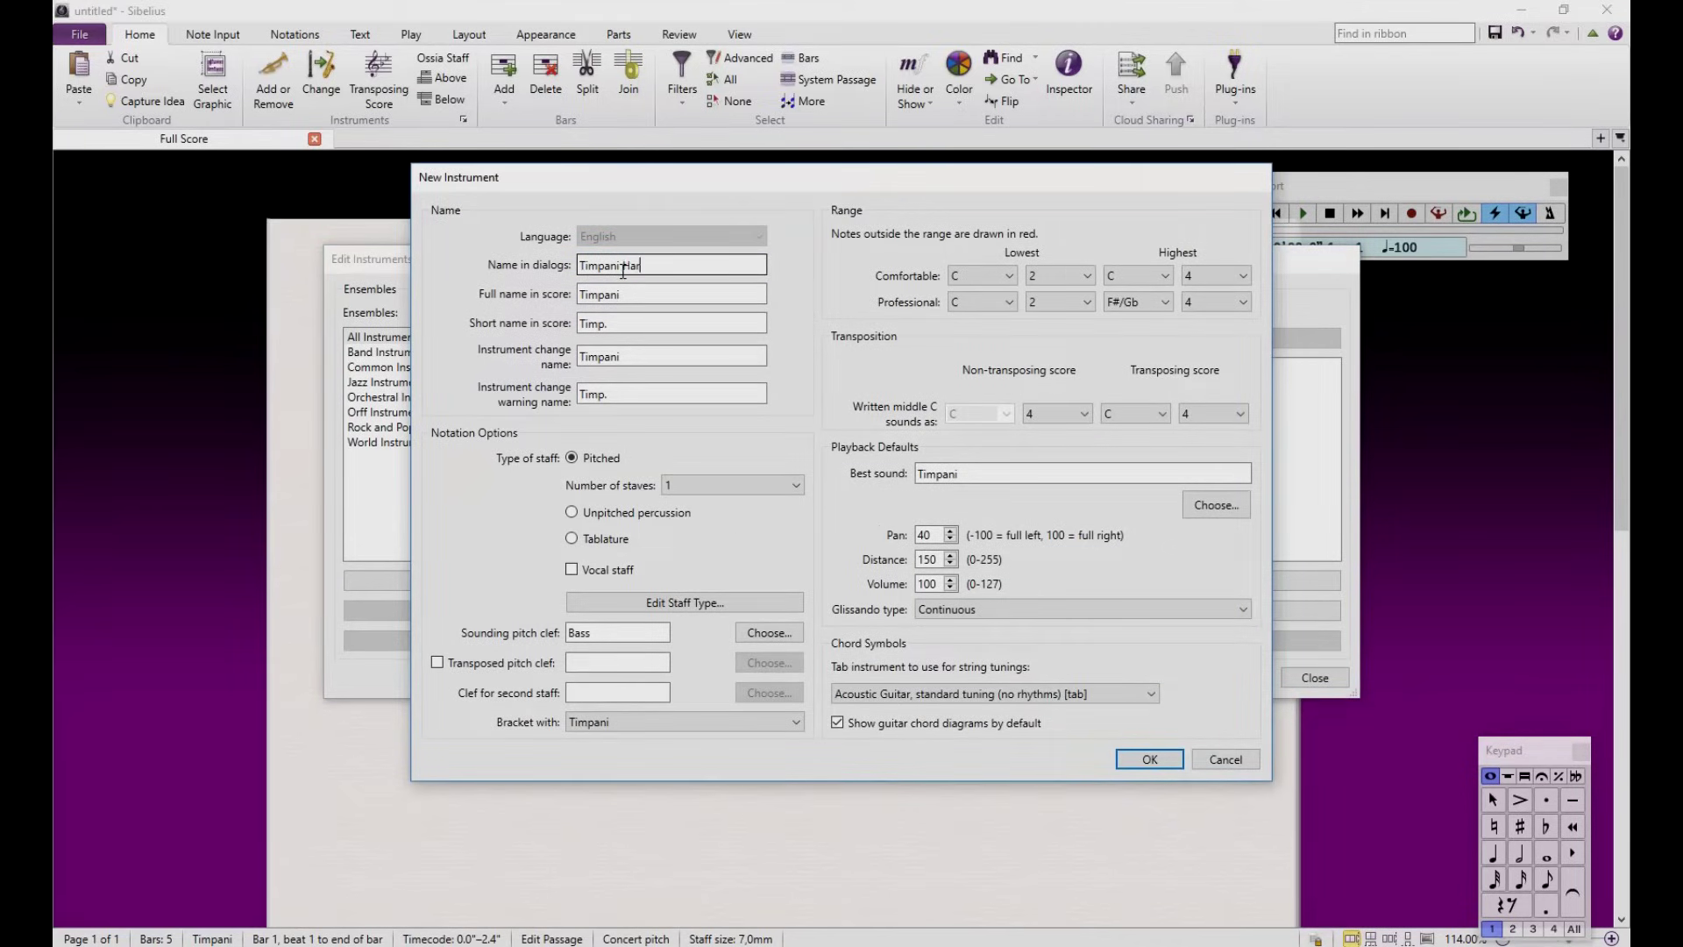
double_click(637, 358)
type("Har")
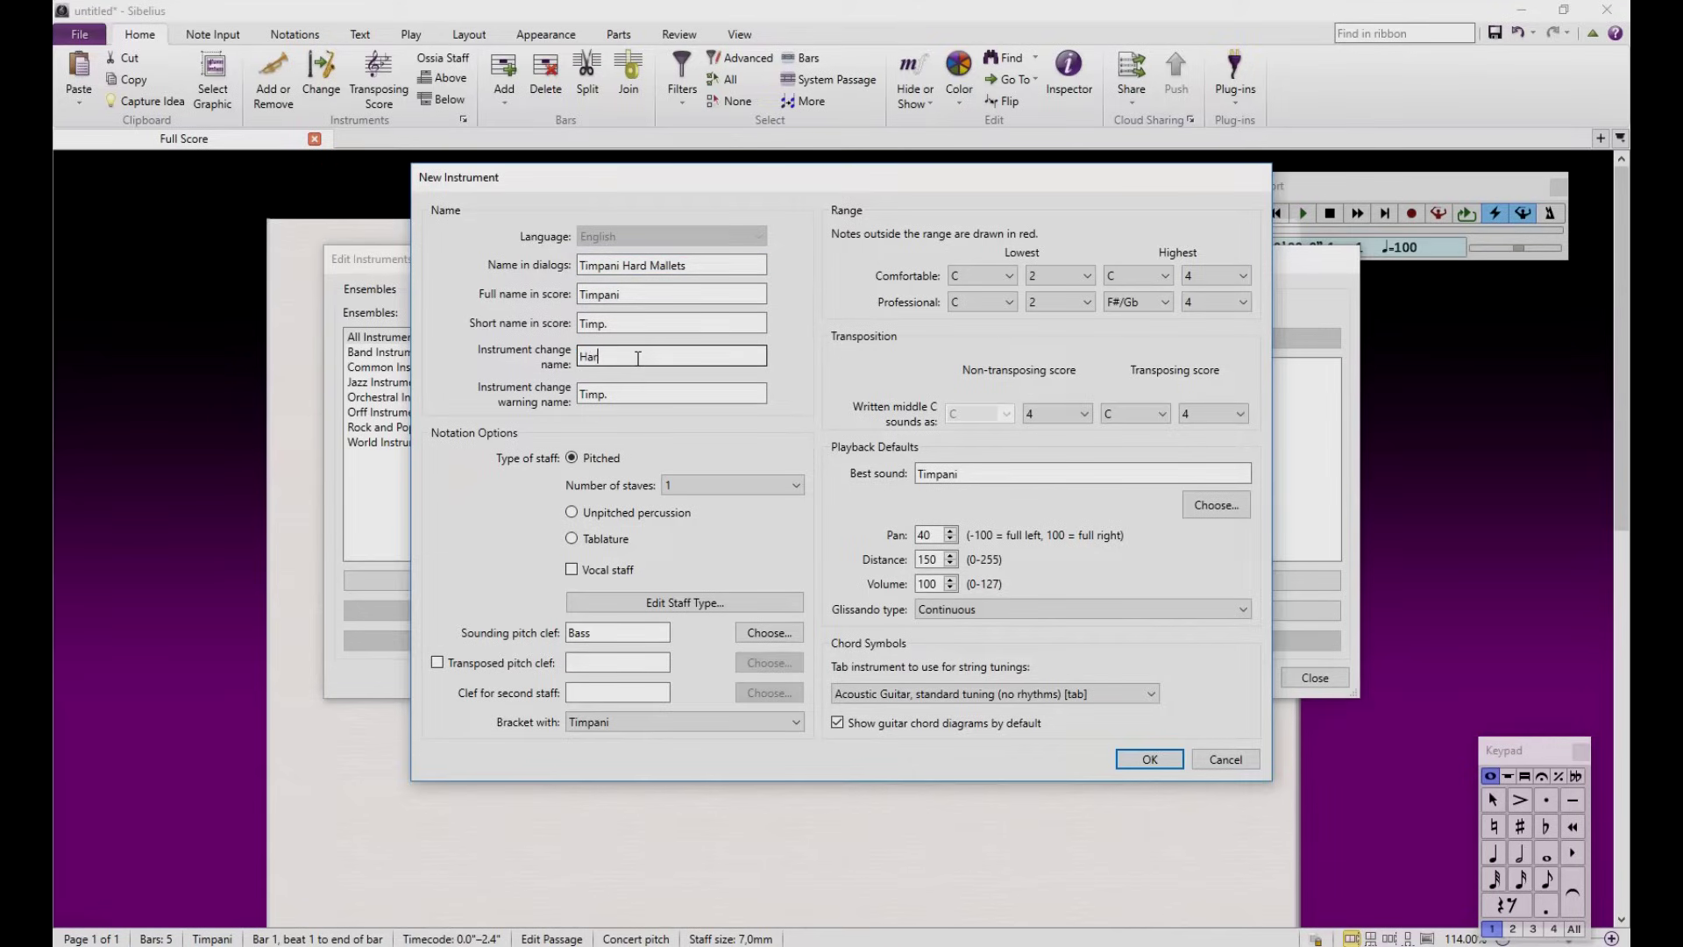
type("d Mallets")
Step: Set its sound to NotePerformer Timpani (hard mallets) and save the instrument
left_click(1217, 507)
mouse_move(1270, 523)
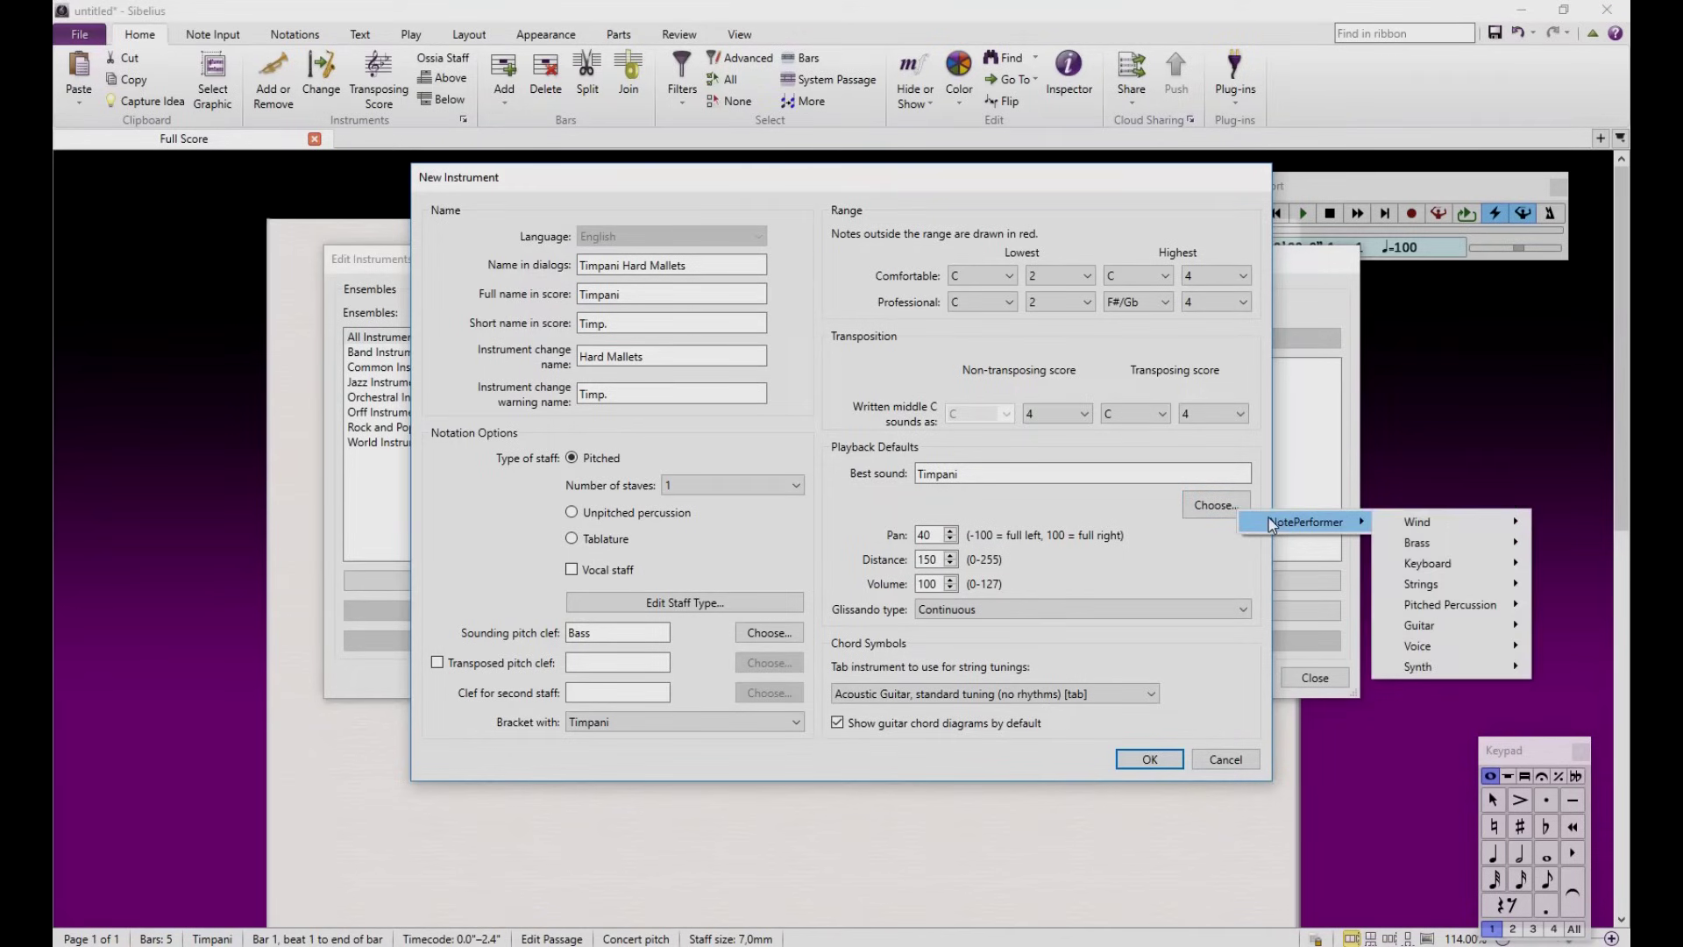
mouse_move(1478, 611)
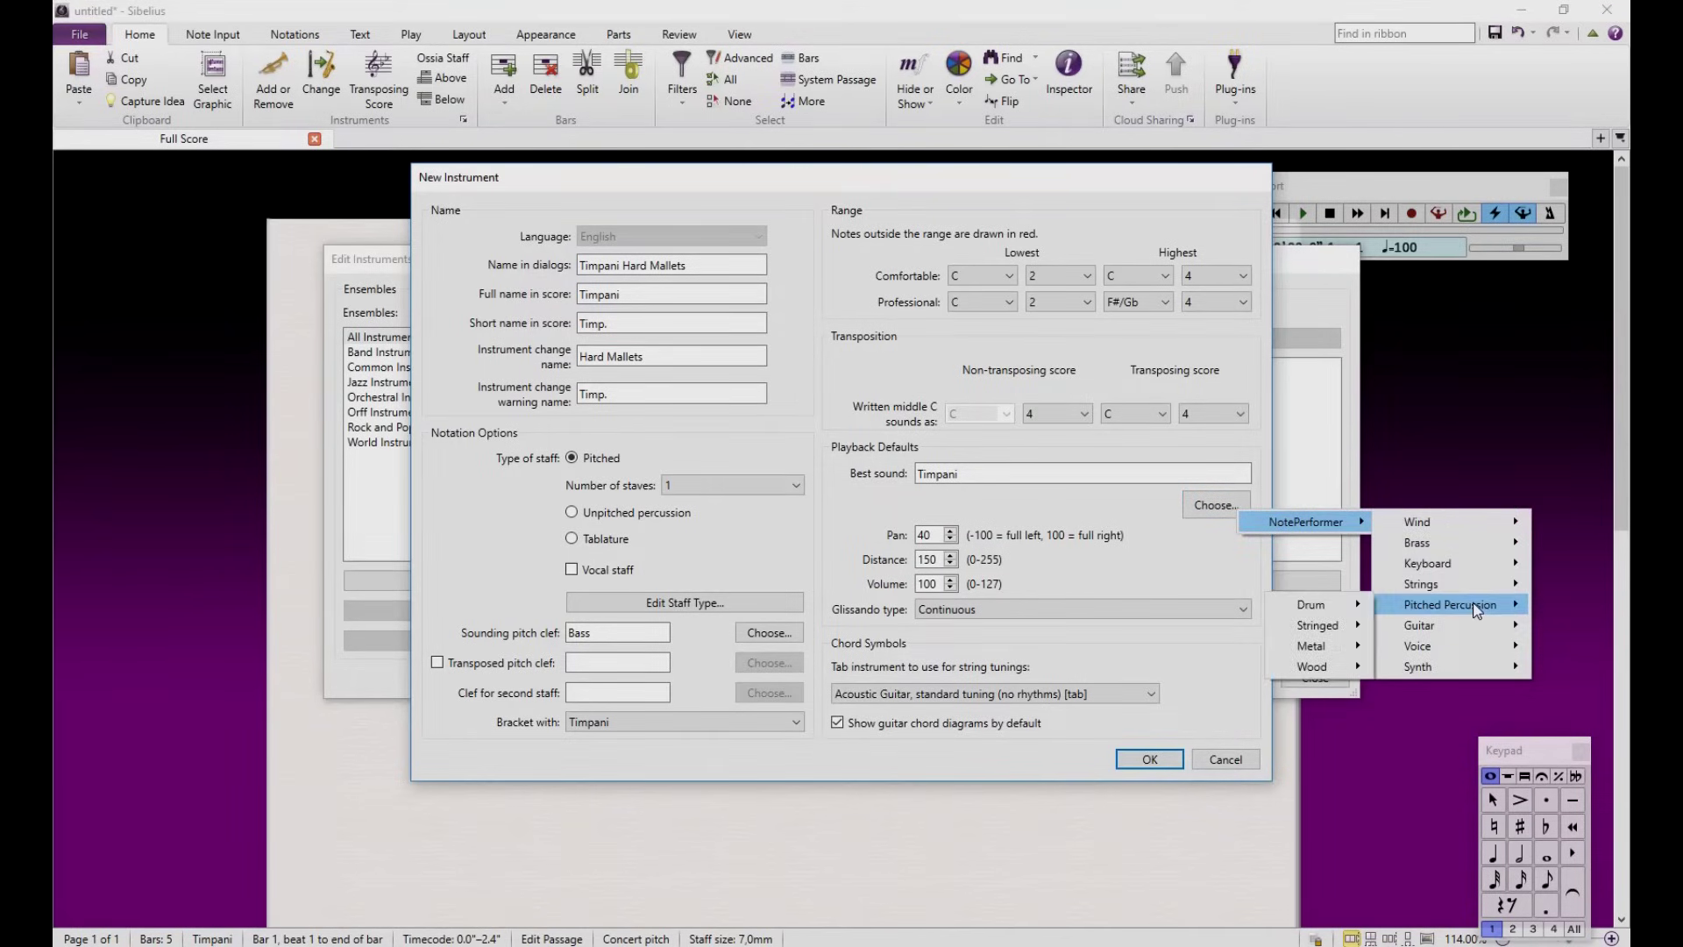
mouse_move(1341, 611)
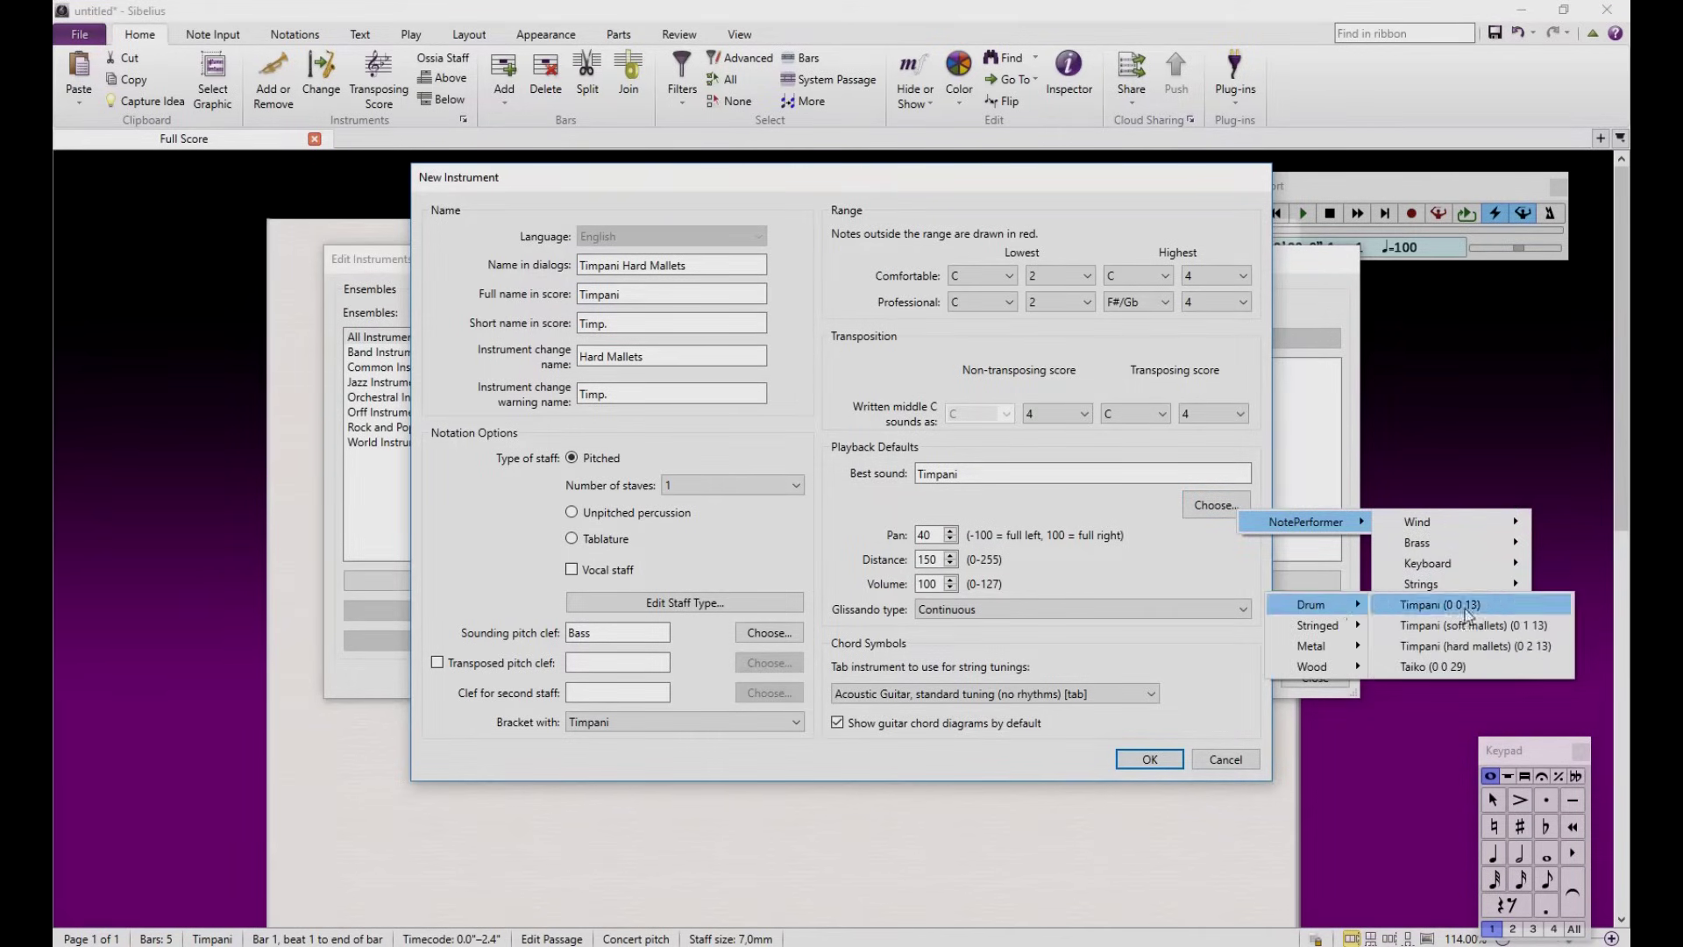
left_click(1455, 645)
left_click(1148, 759)
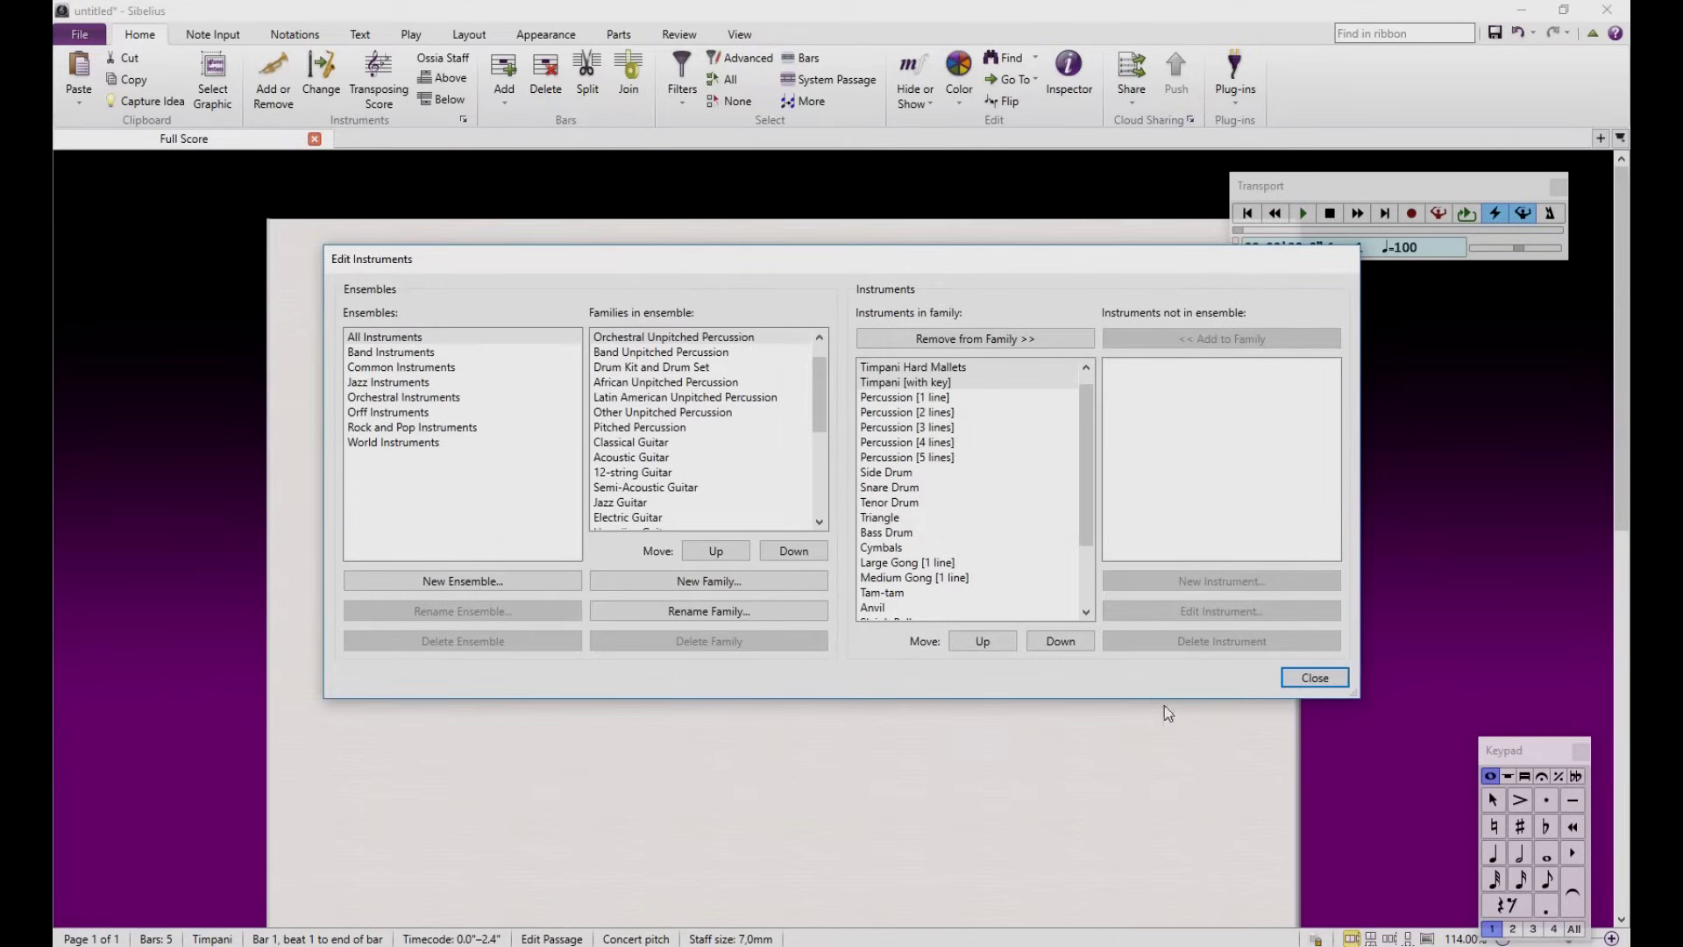
Step: Start another new instrument based on Timpani [with key]
left_click(938, 383)
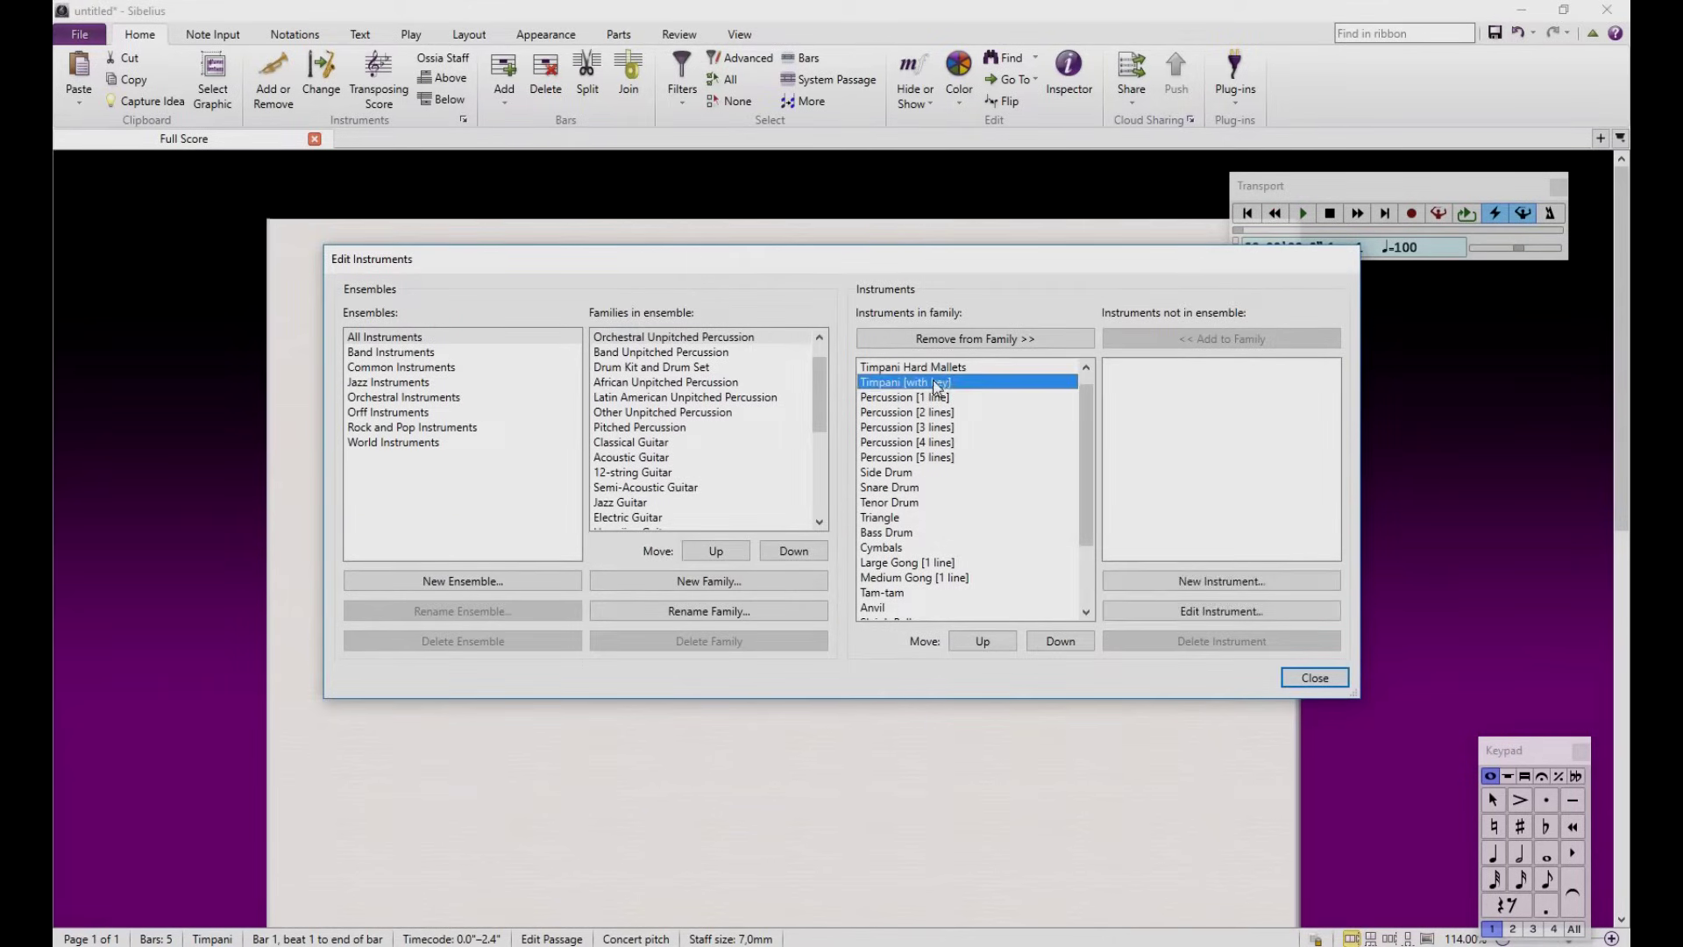
left_click(1178, 583)
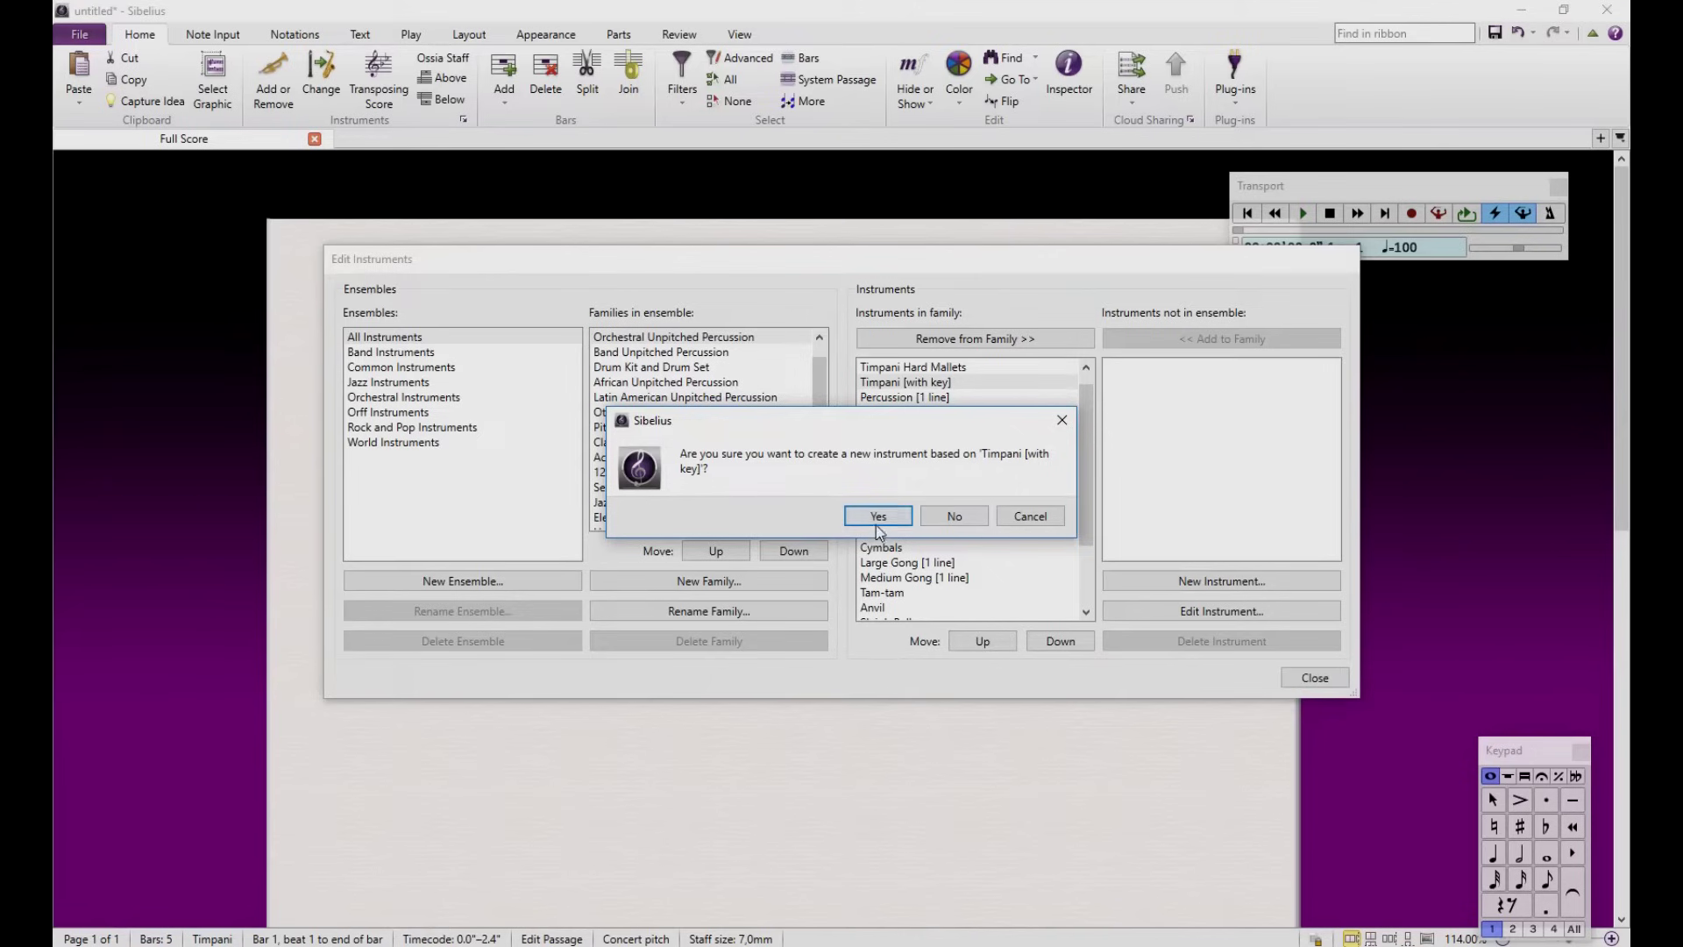
left_click(878, 516)
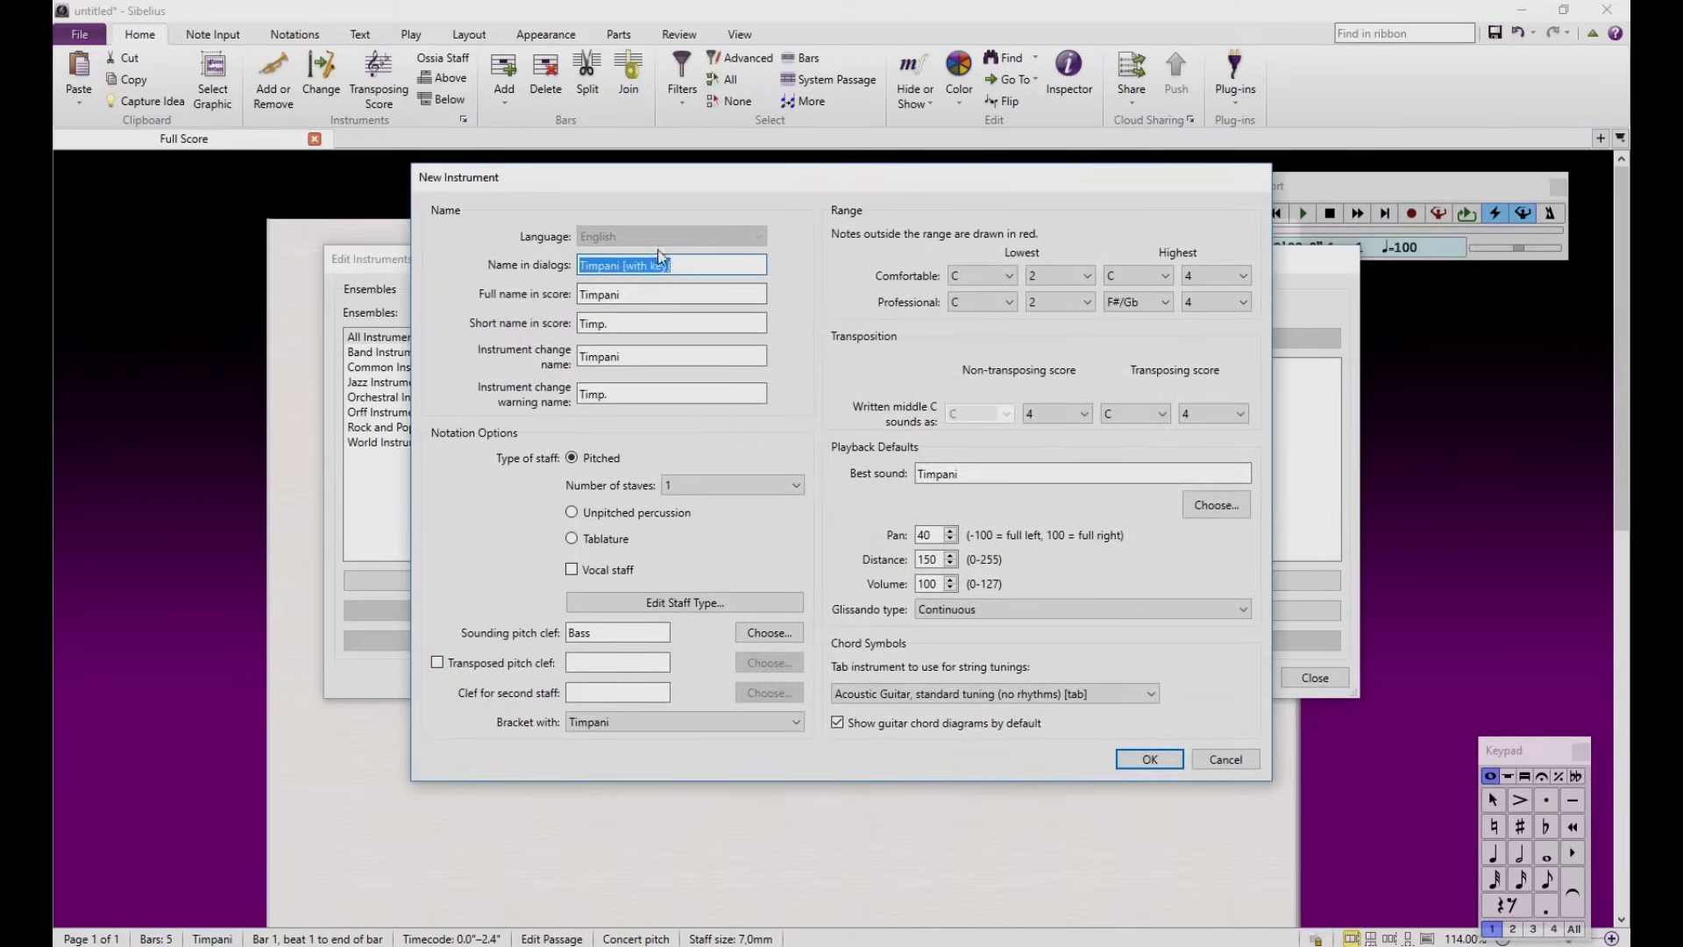
Step: Name it Timpani Soft Mallets with instrument change name Soft Mallets
left_click(694, 266)
key("BackSpace")
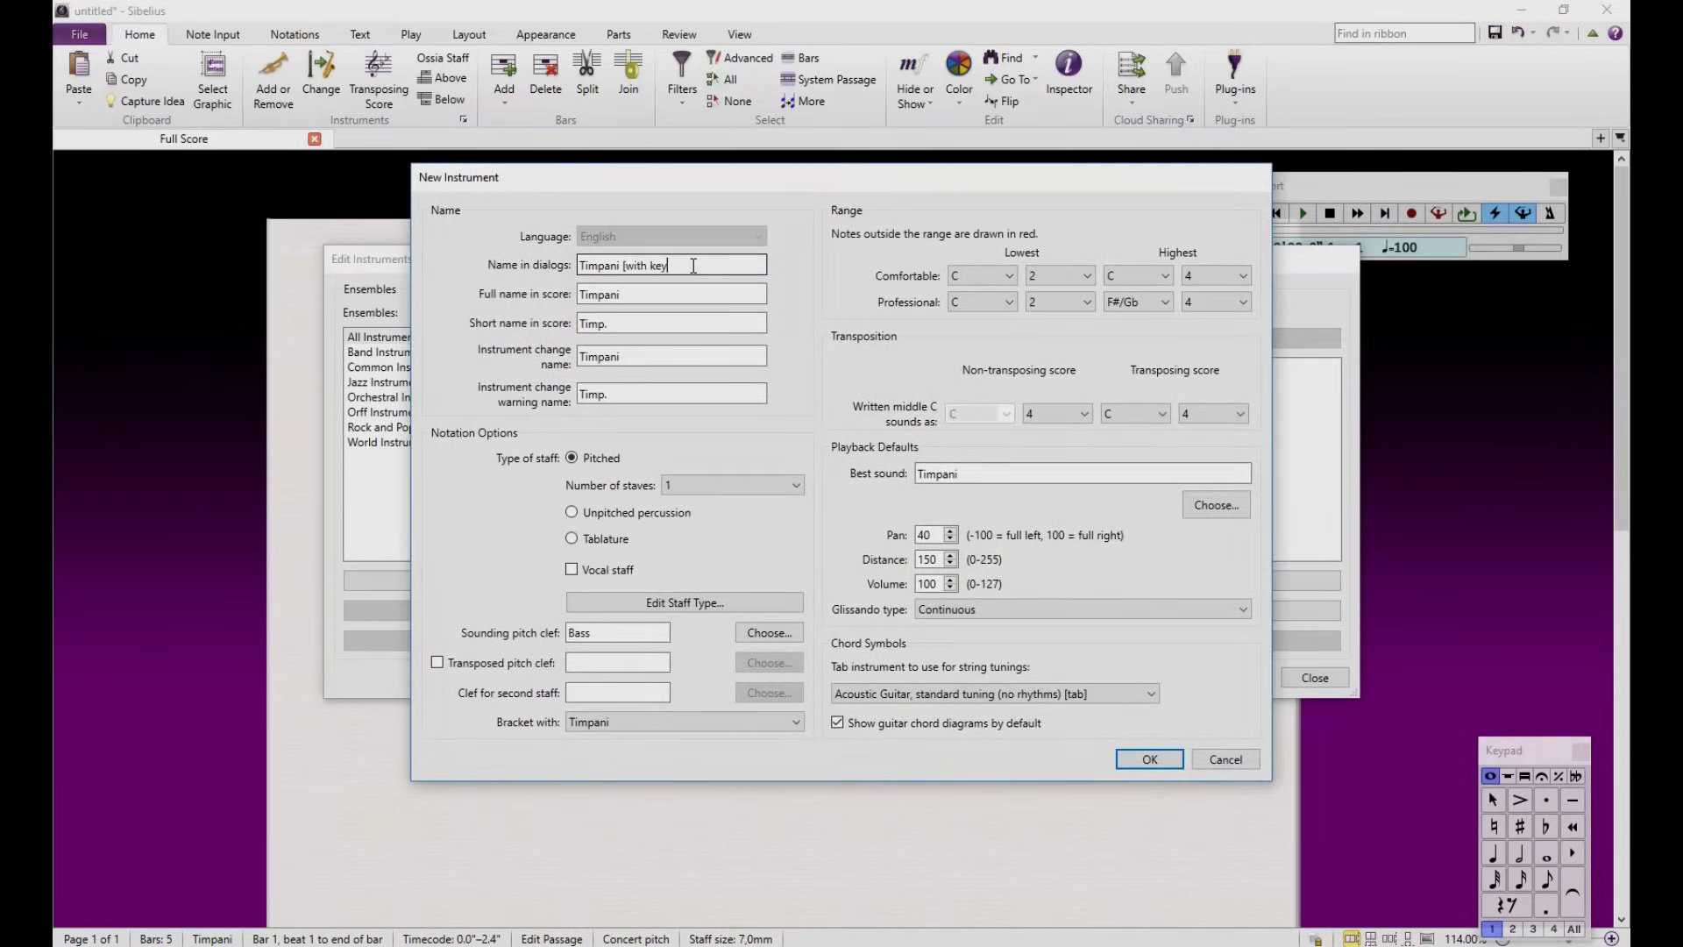
key("BackSpace")
key("BackSpace")
type("Soft Mallet")
left_click(675, 358)
double_click(675, 358)
type("Soft mallets")
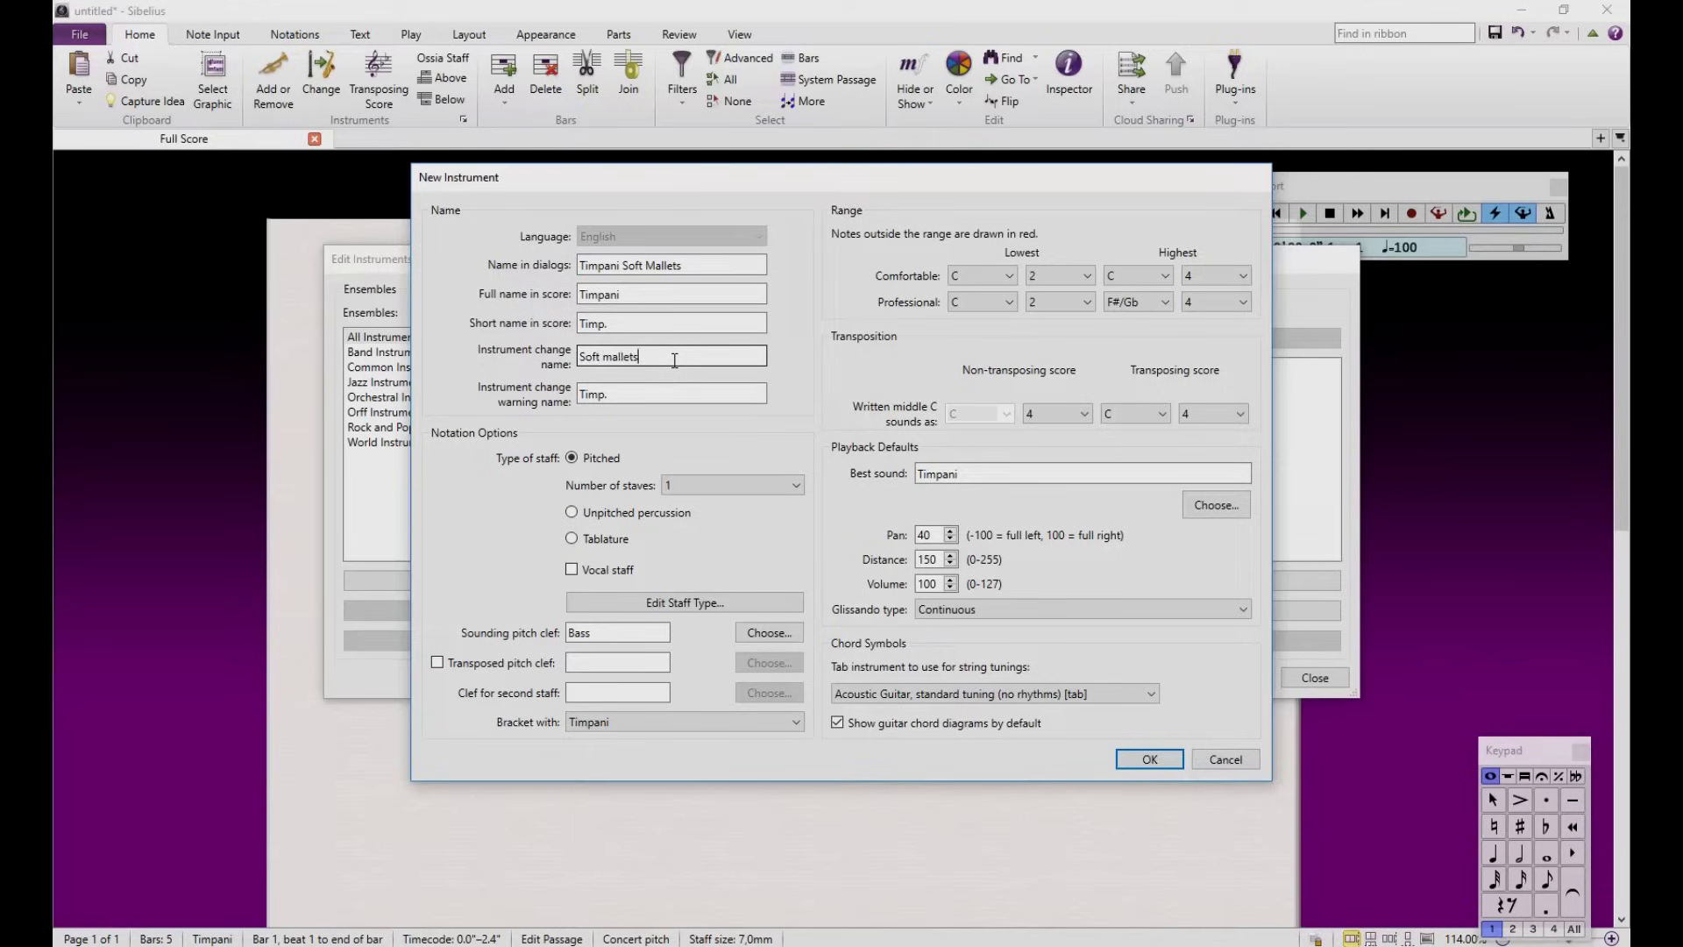
key("BackSpace")
type("M")
Step: Set its sound to NotePerformer Timpani (soft mallets) and confirm the instrument
left_click(1194, 500)
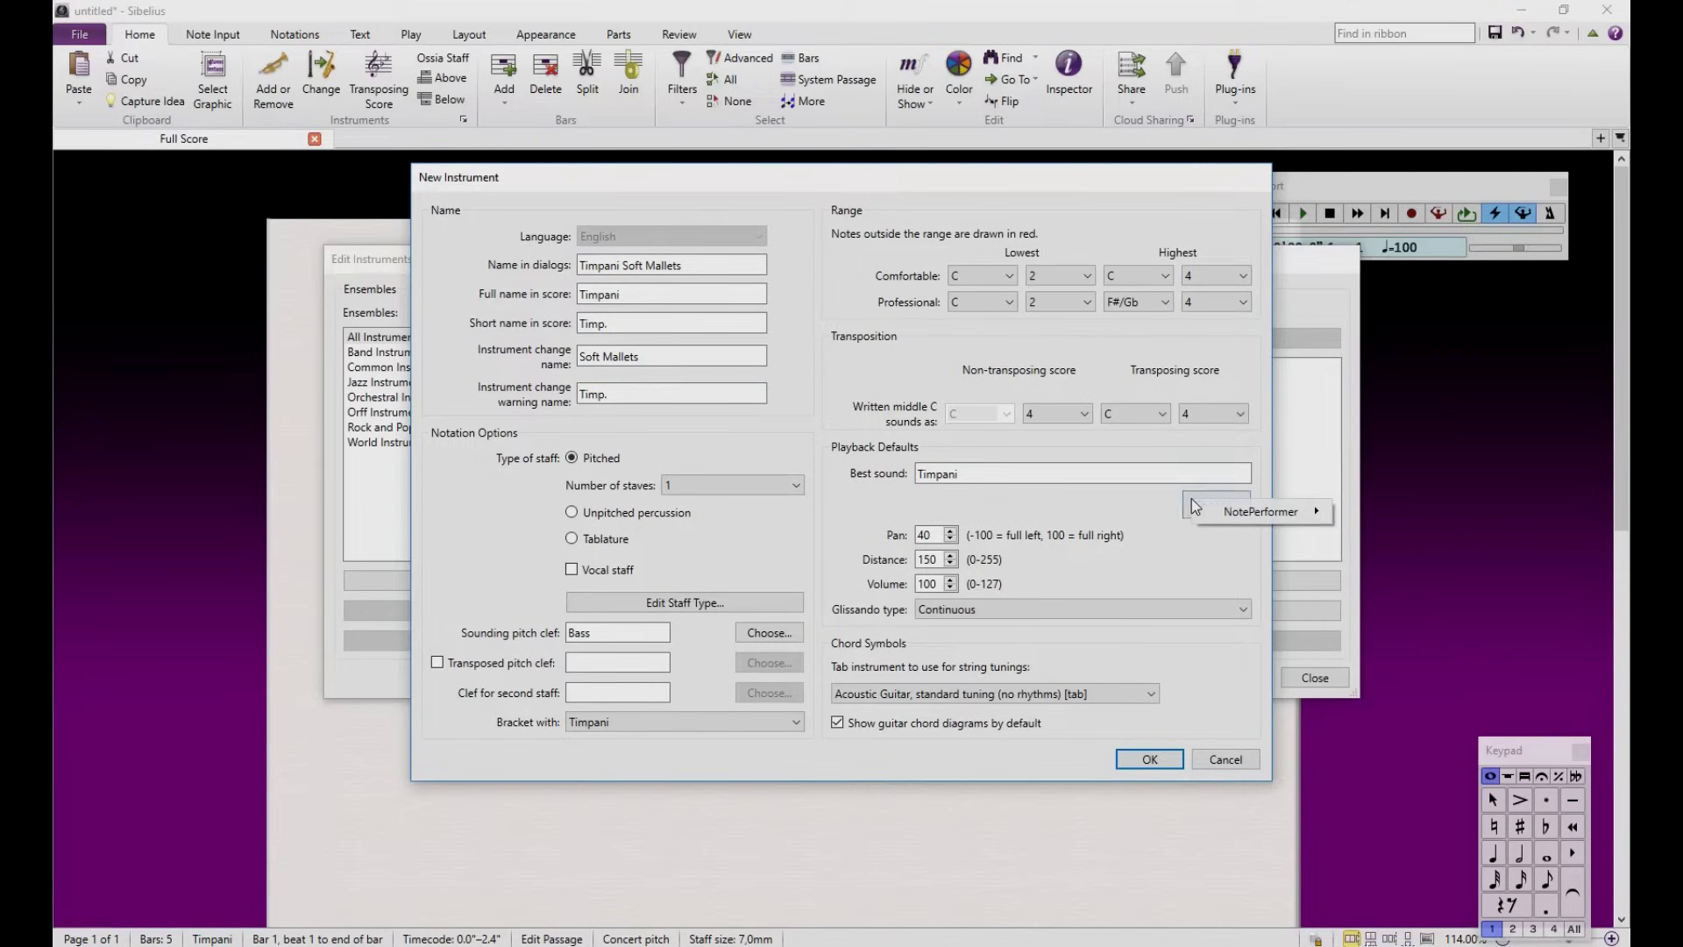
mouse_move(1262, 511)
mouse_move(1419, 595)
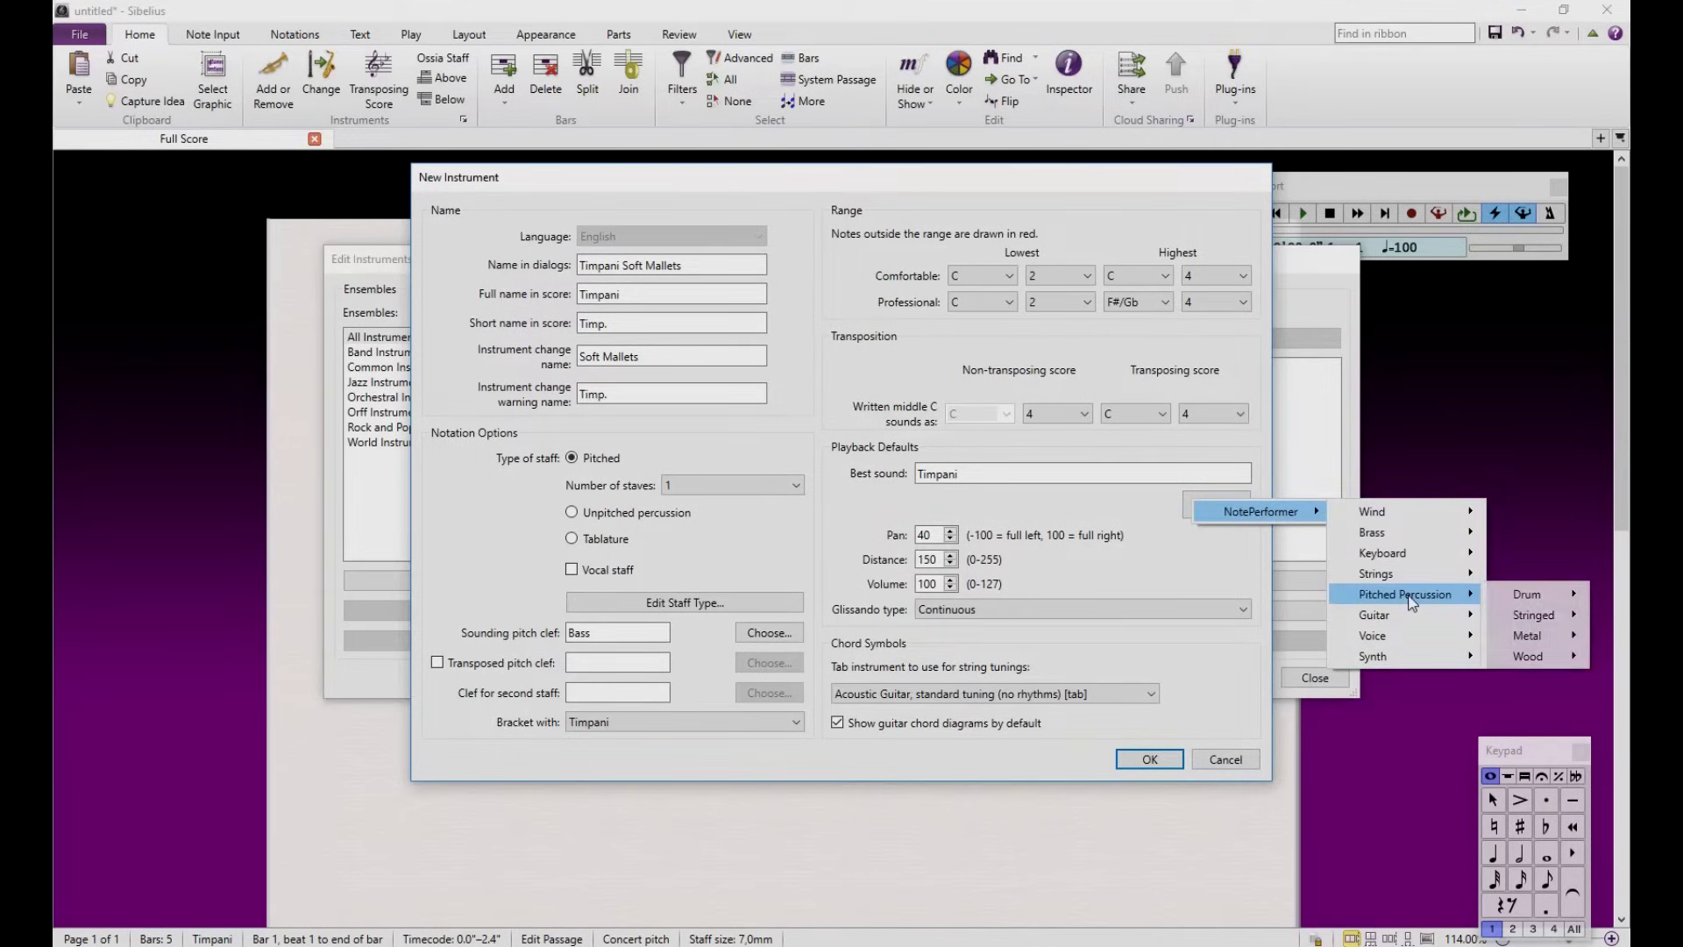
mouse_move(1540, 600)
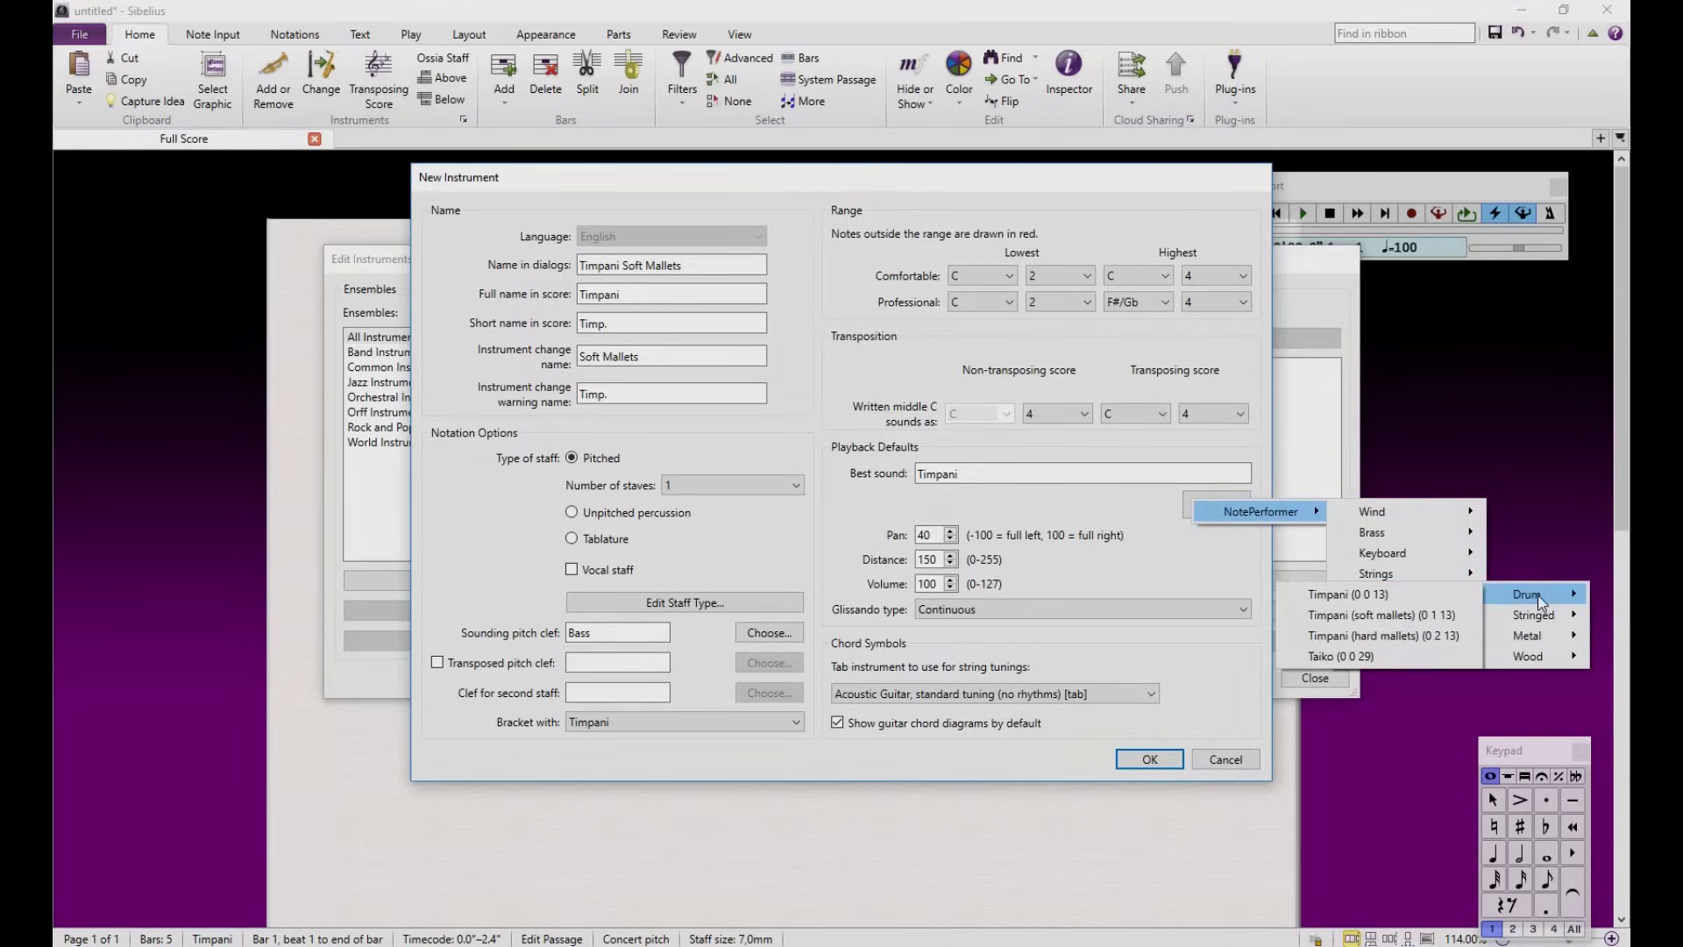
left_click(1382, 615)
left_click(1144, 760)
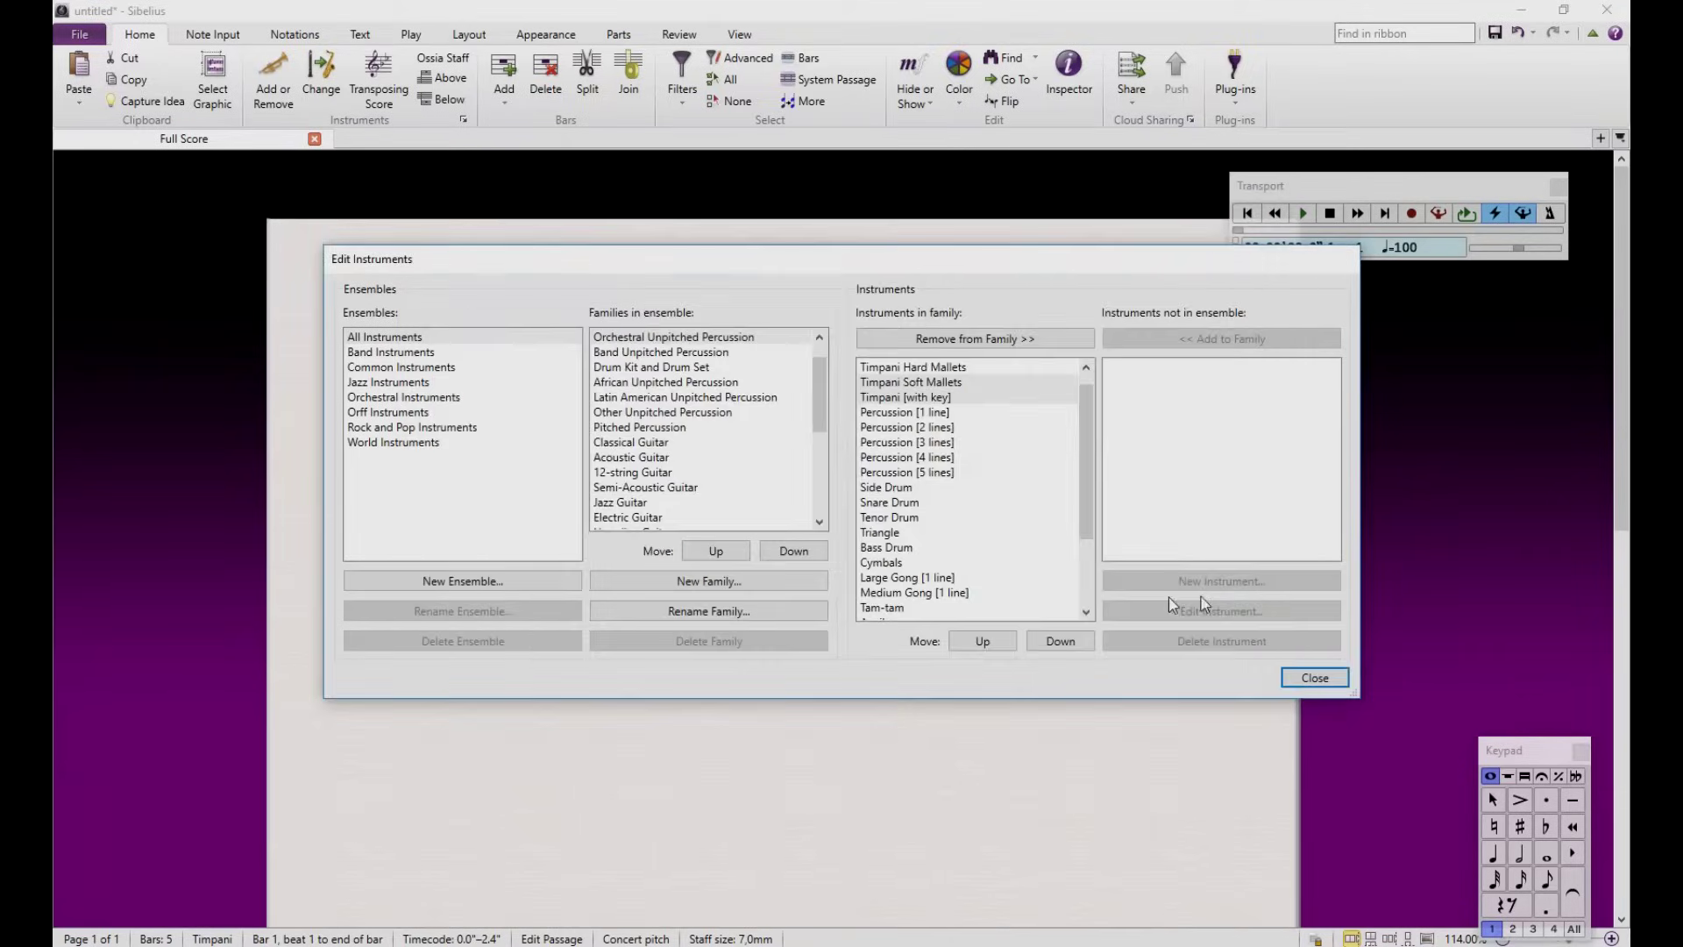
Step: Close the instrument editor, clear the bar 1 selection and return to the Home commands
left_click(1315, 678)
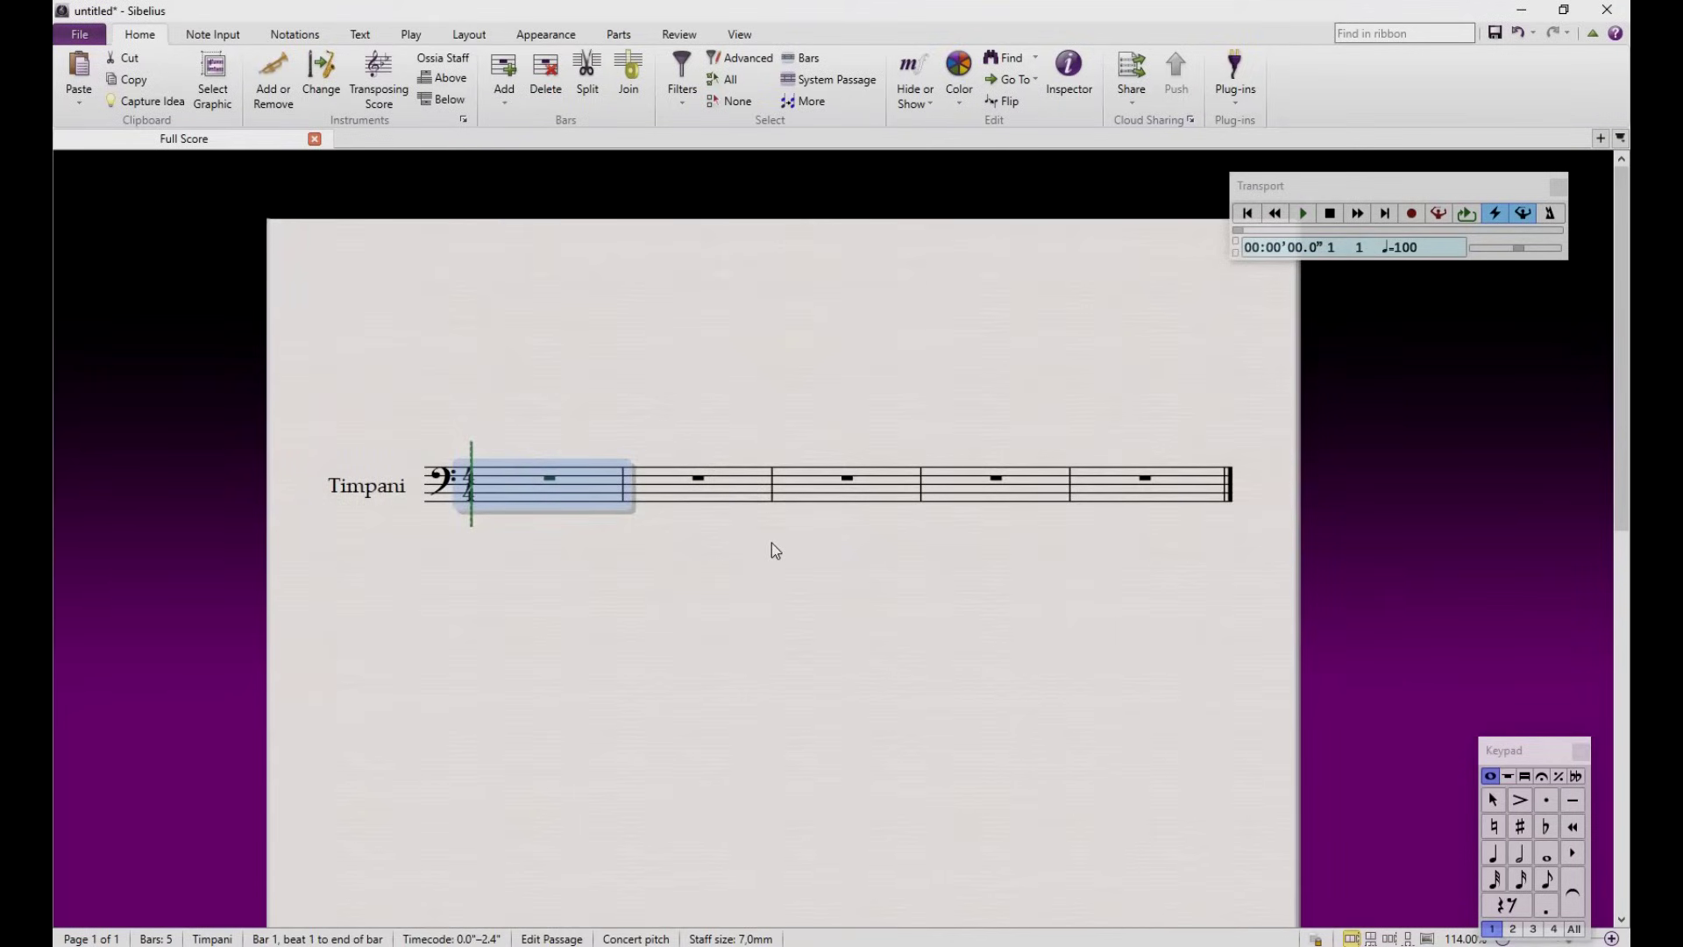
key("Escape")
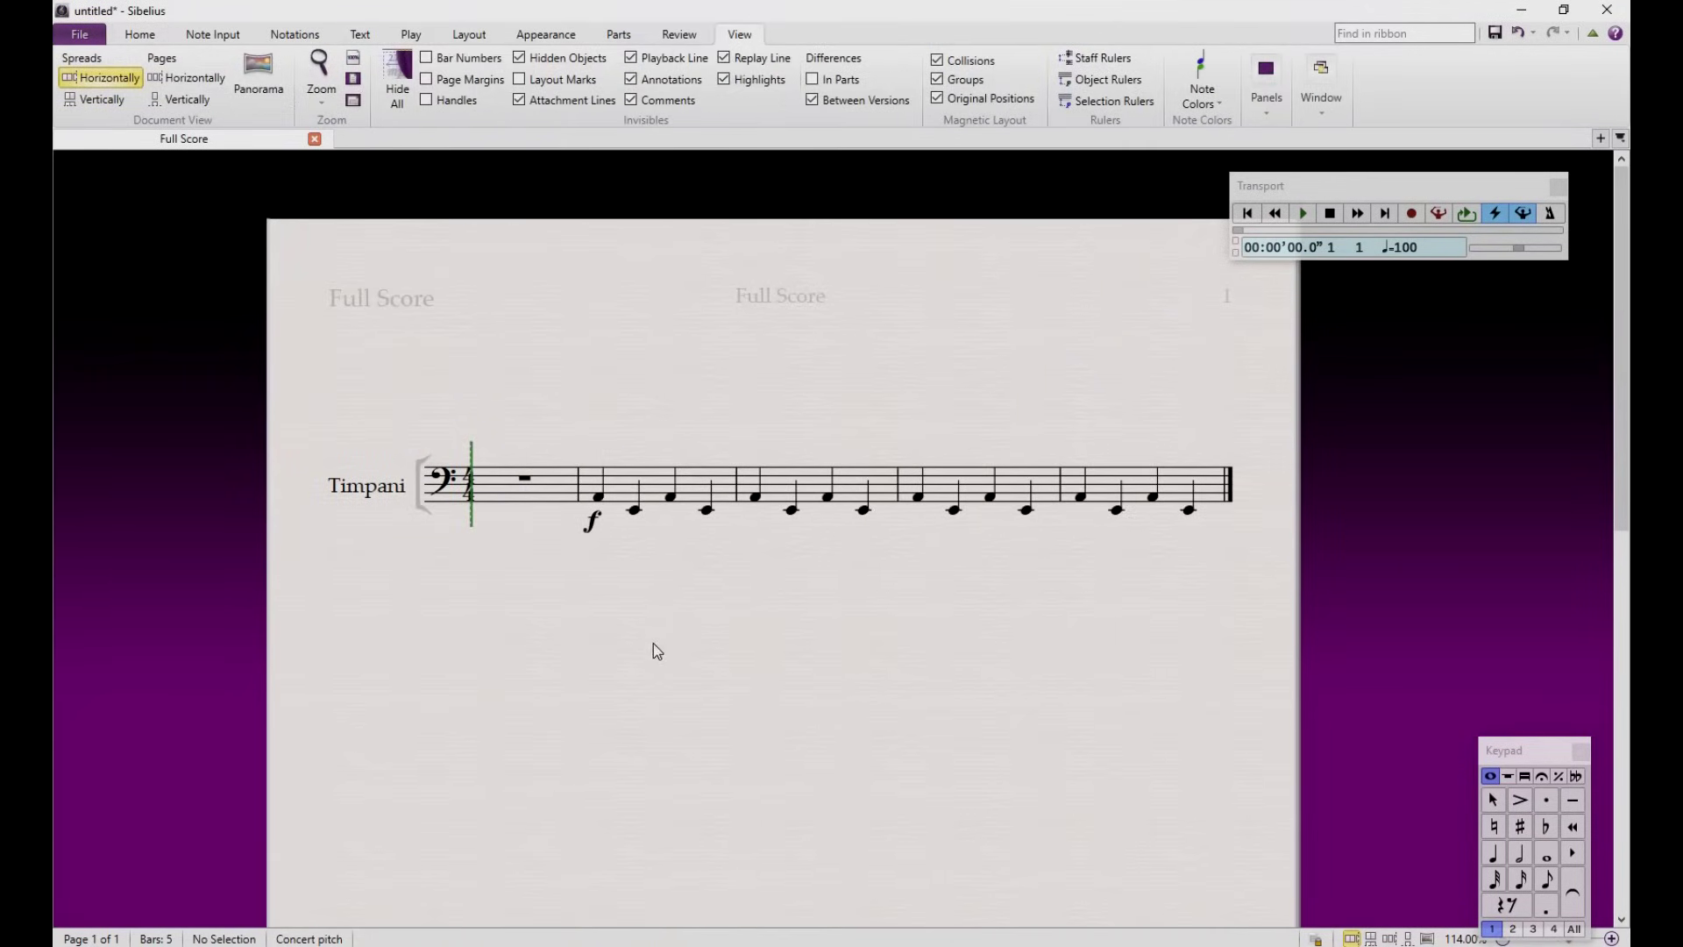
left_click(138, 37)
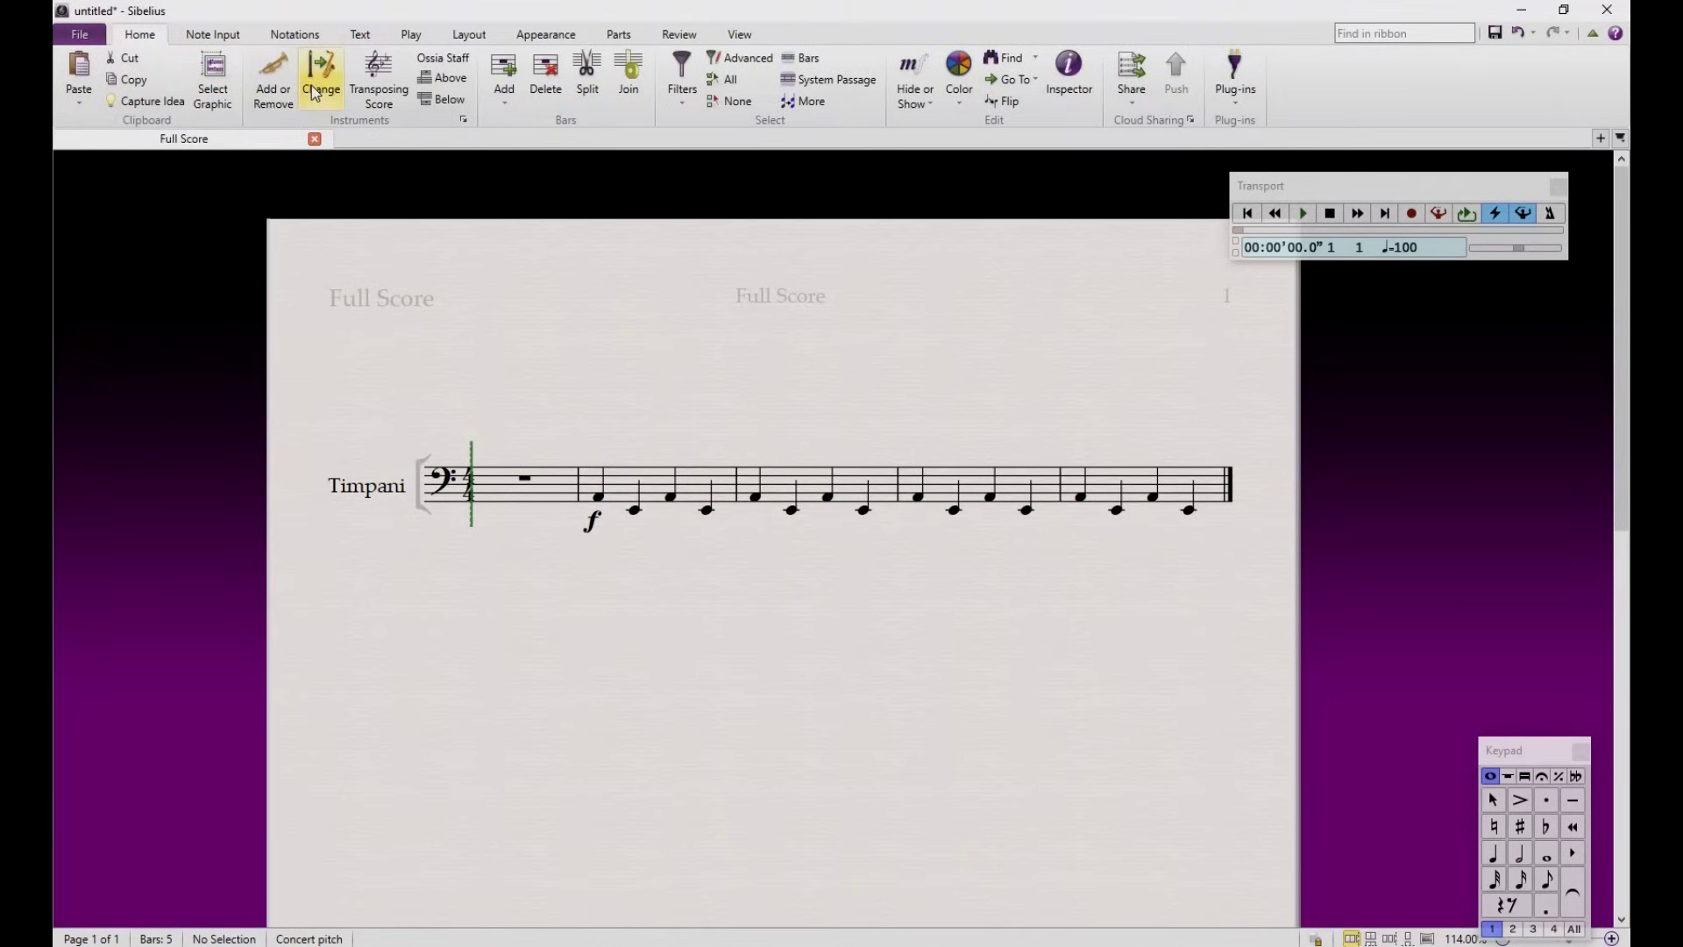
Step: Change bars 2–3 to Timpani Soft Mallets, then delete the bar 4 Timpani change
left_click(632, 489)
left_click(881, 485, "shift")
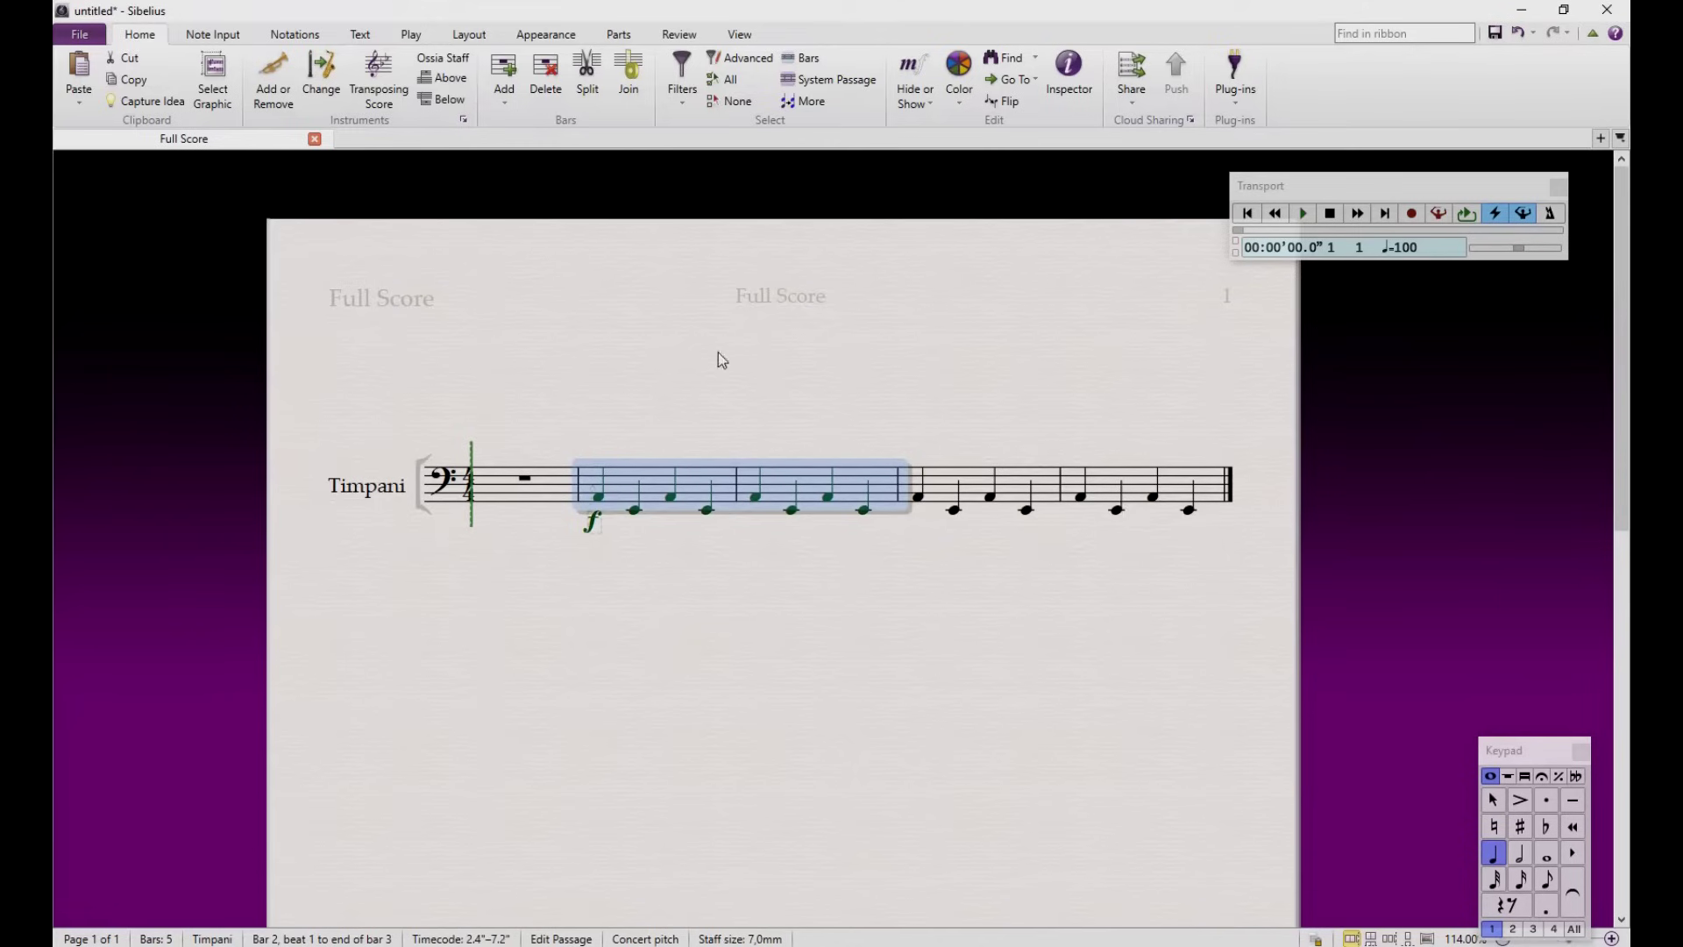
left_click(321, 77)
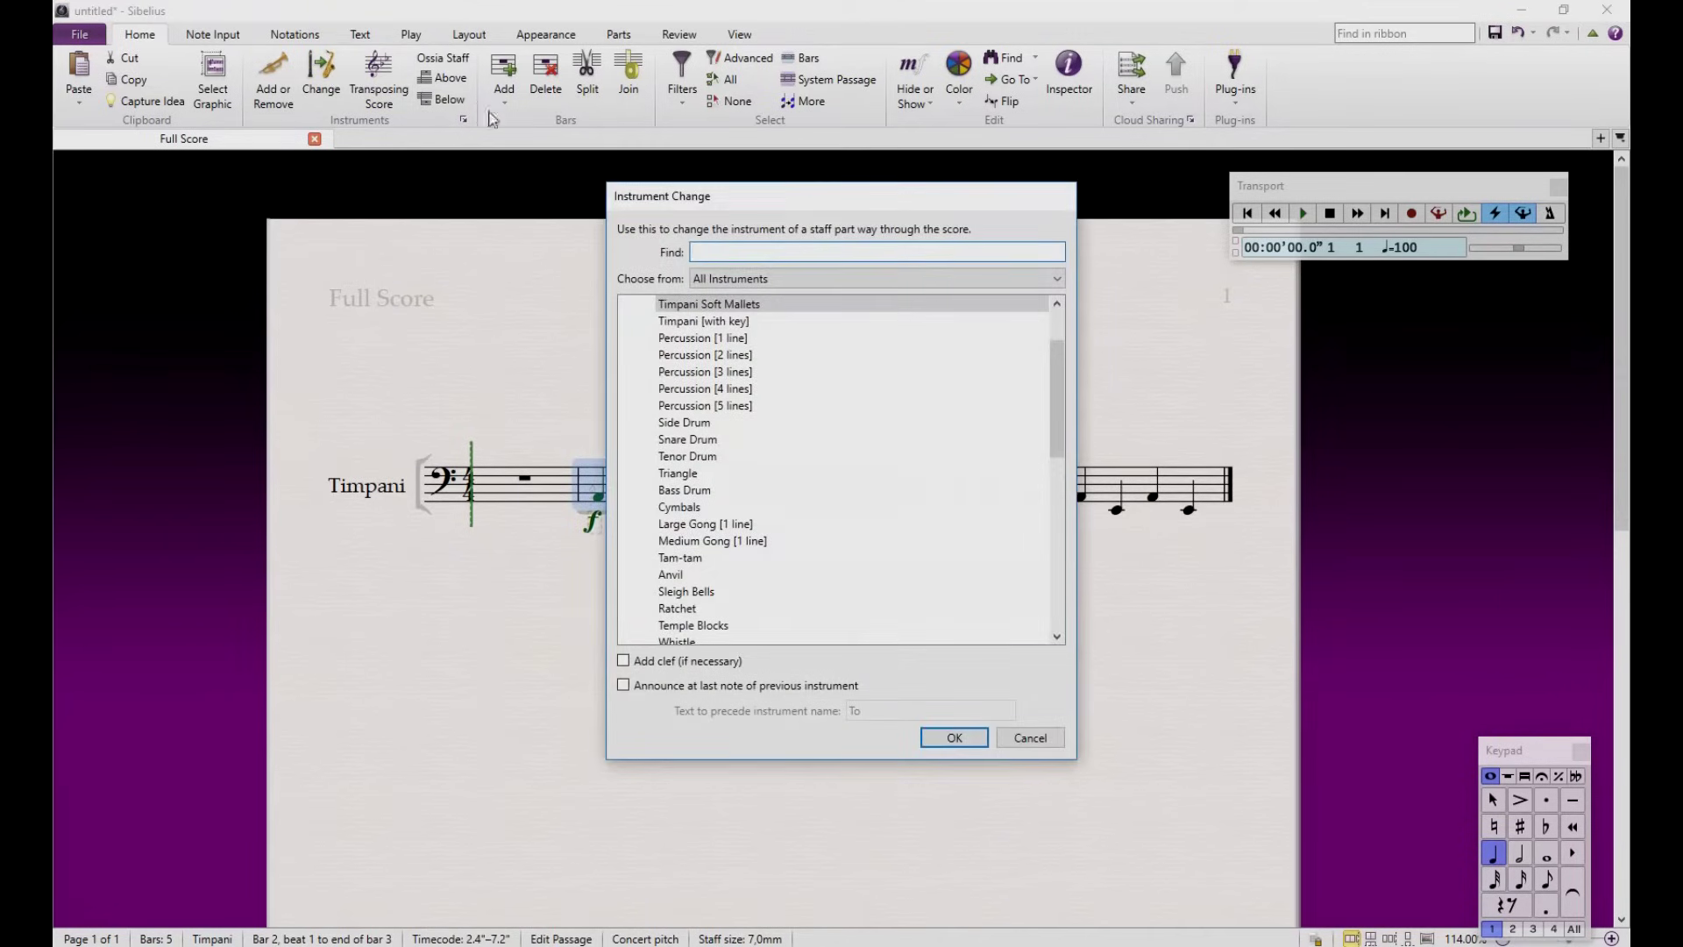
left_click(750, 304)
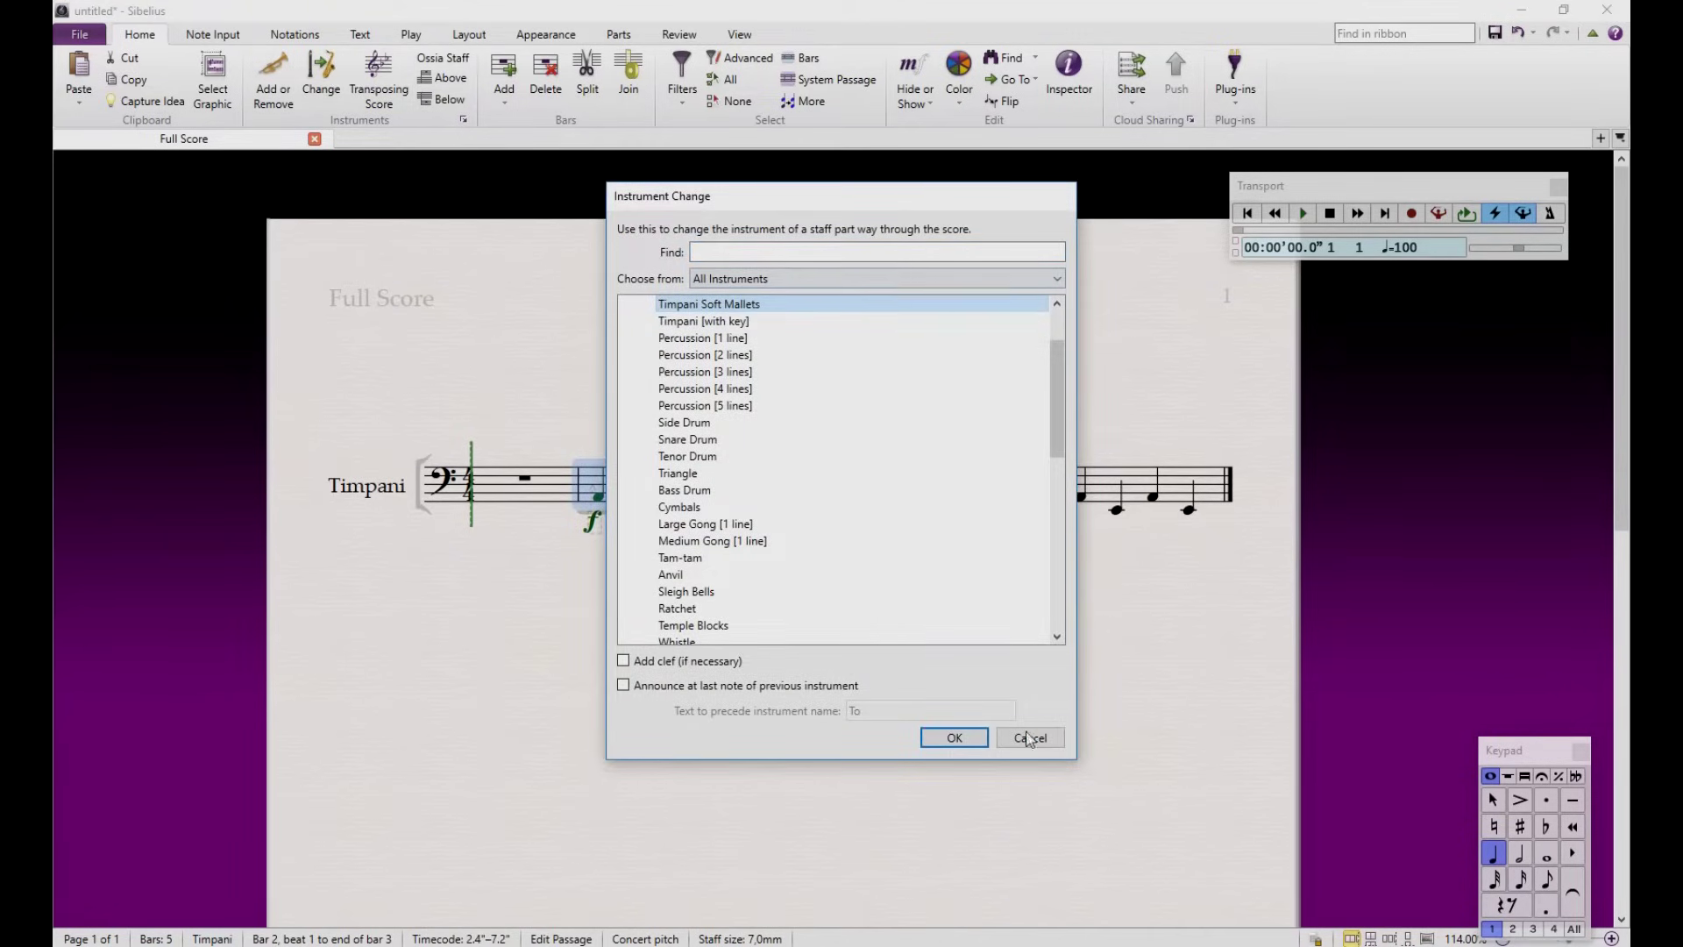
left_click(971, 738)
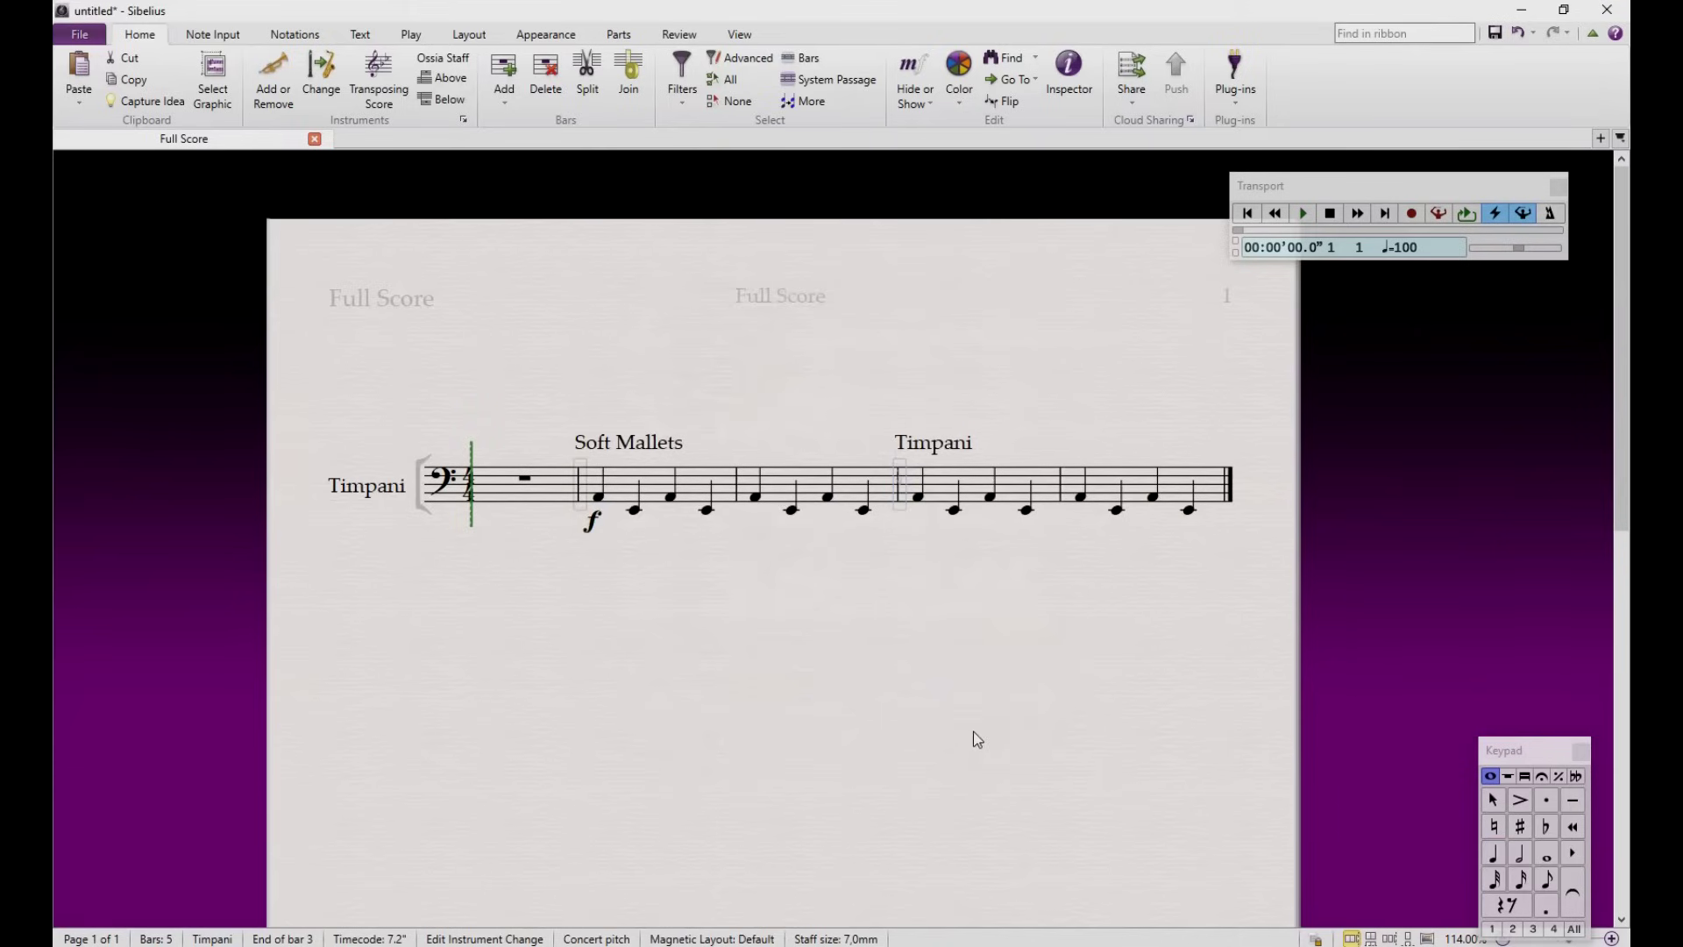
key("Delete")
Step: Change bars 4–5 to Timpani Hard Mallets, then play back from bar 2's first note
left_click(914, 481)
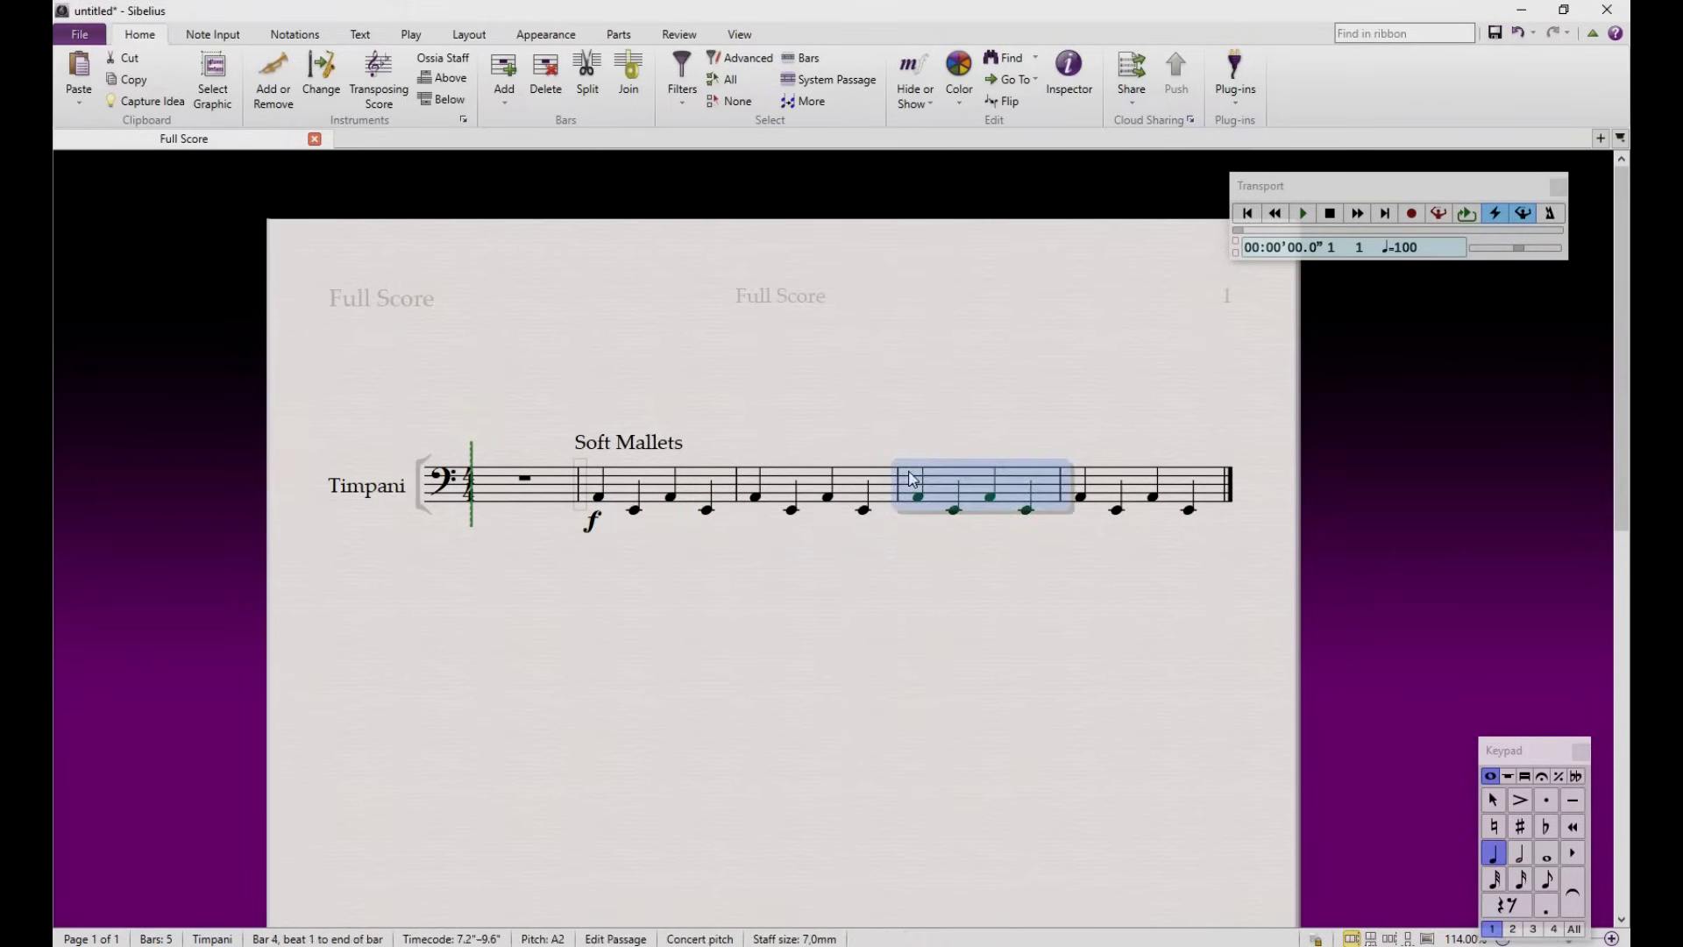
left_click(1178, 484, "shift")
left_click(318, 92)
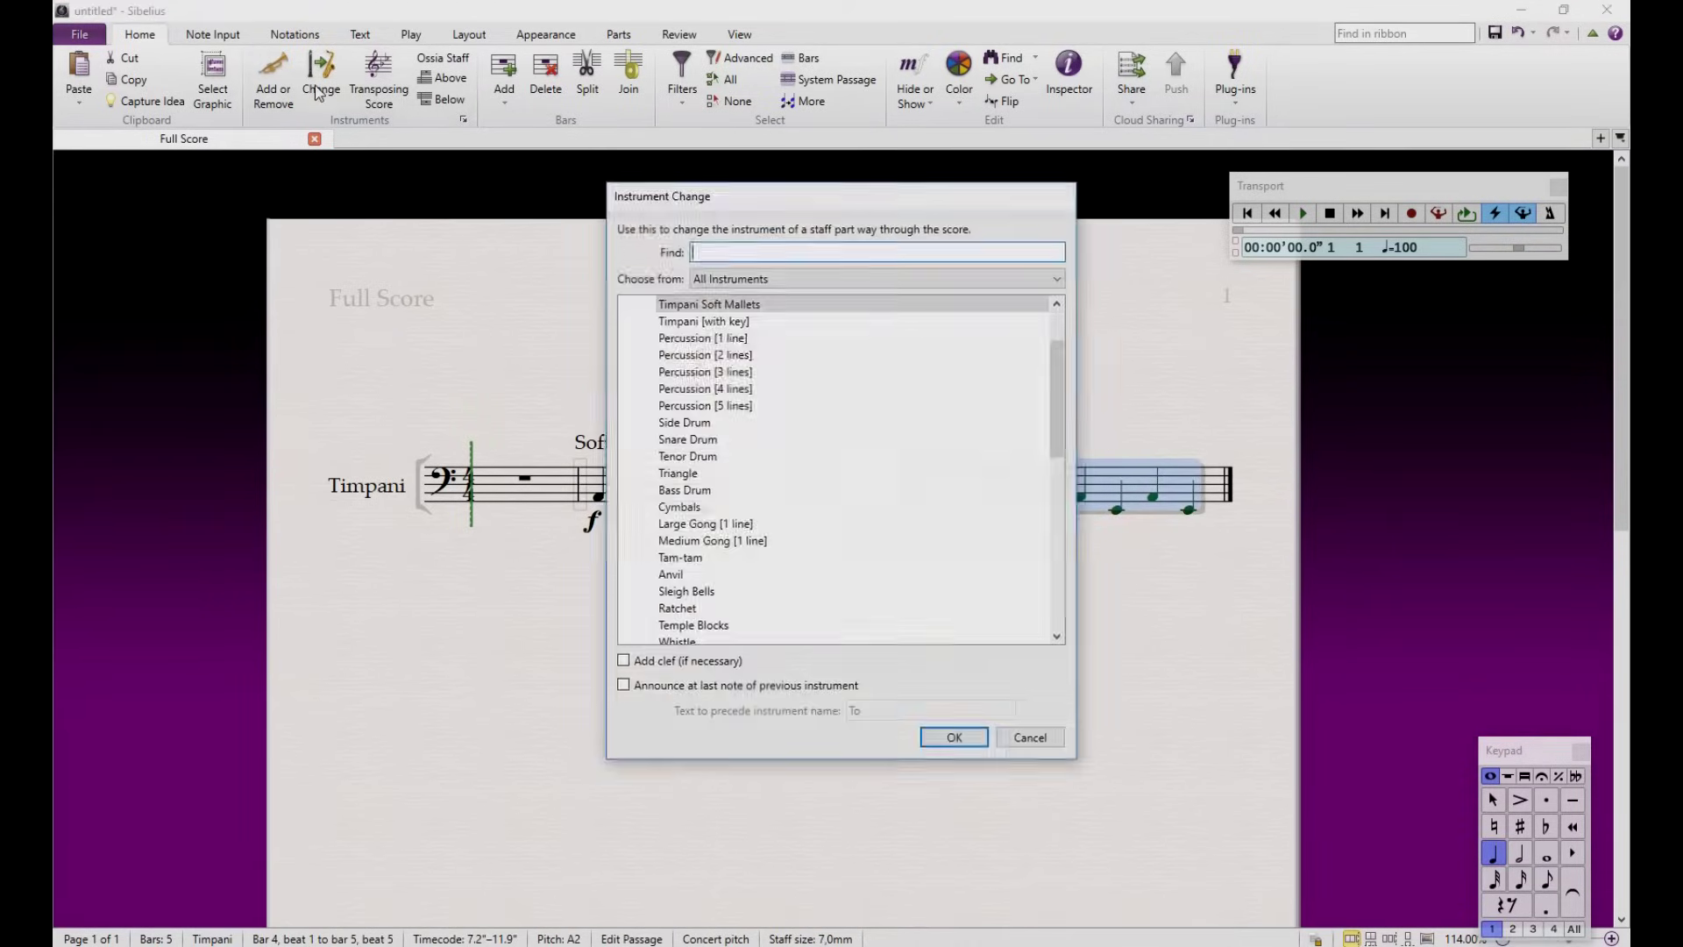
left_click(748, 341)
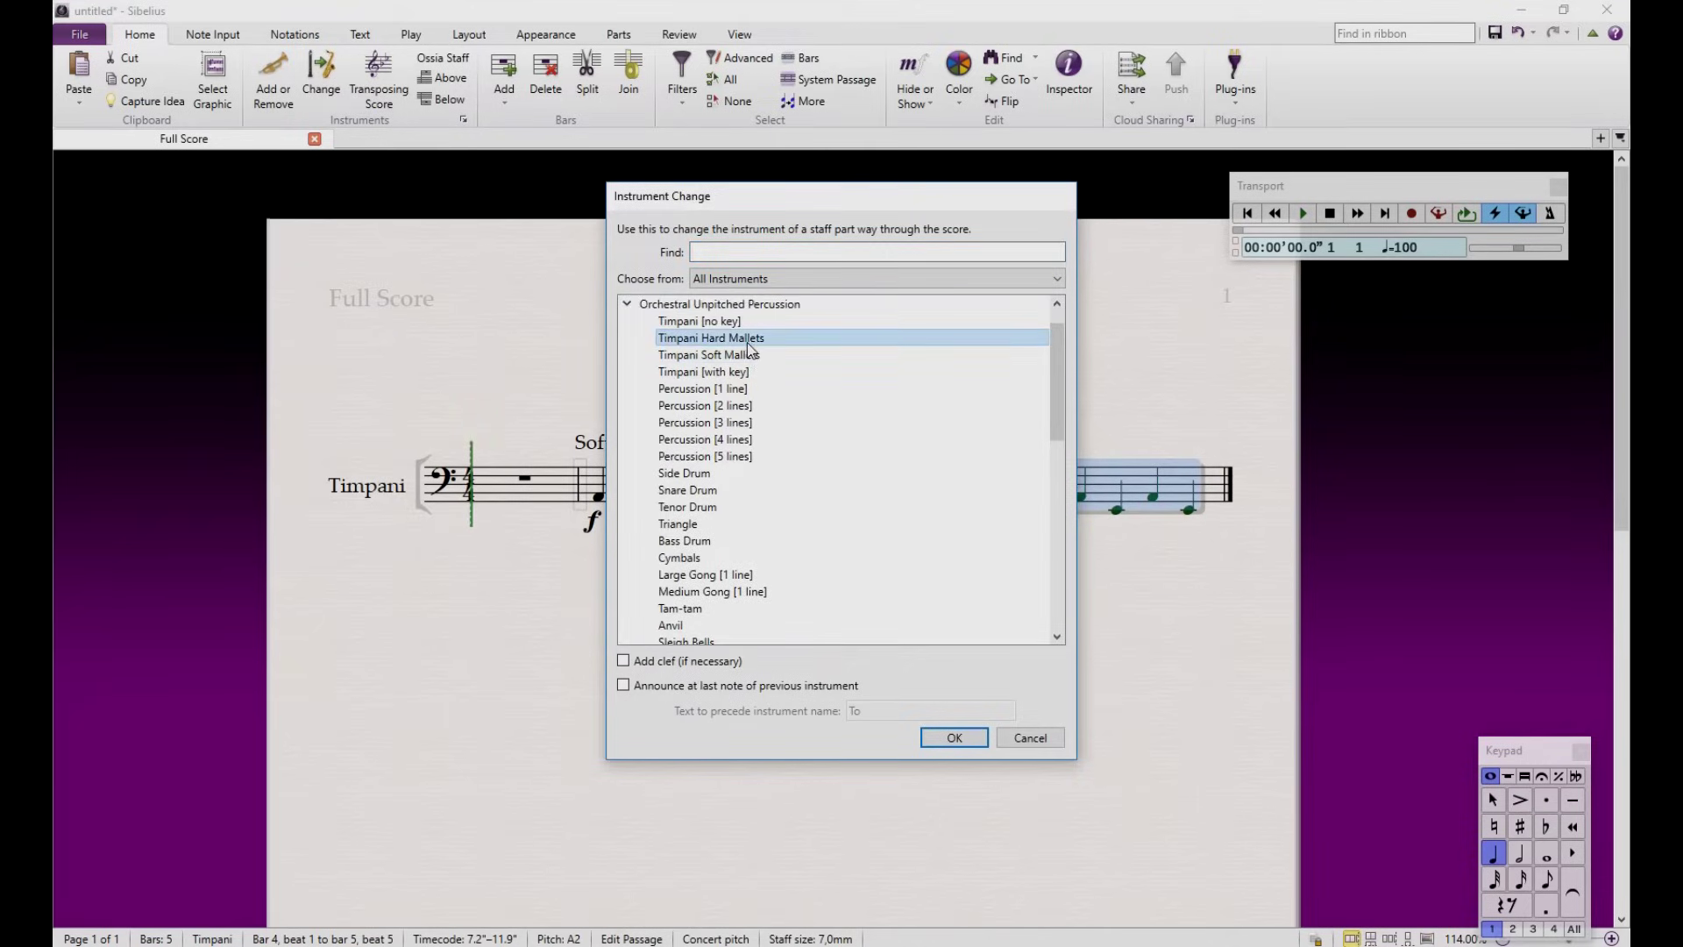
left_click(970, 739)
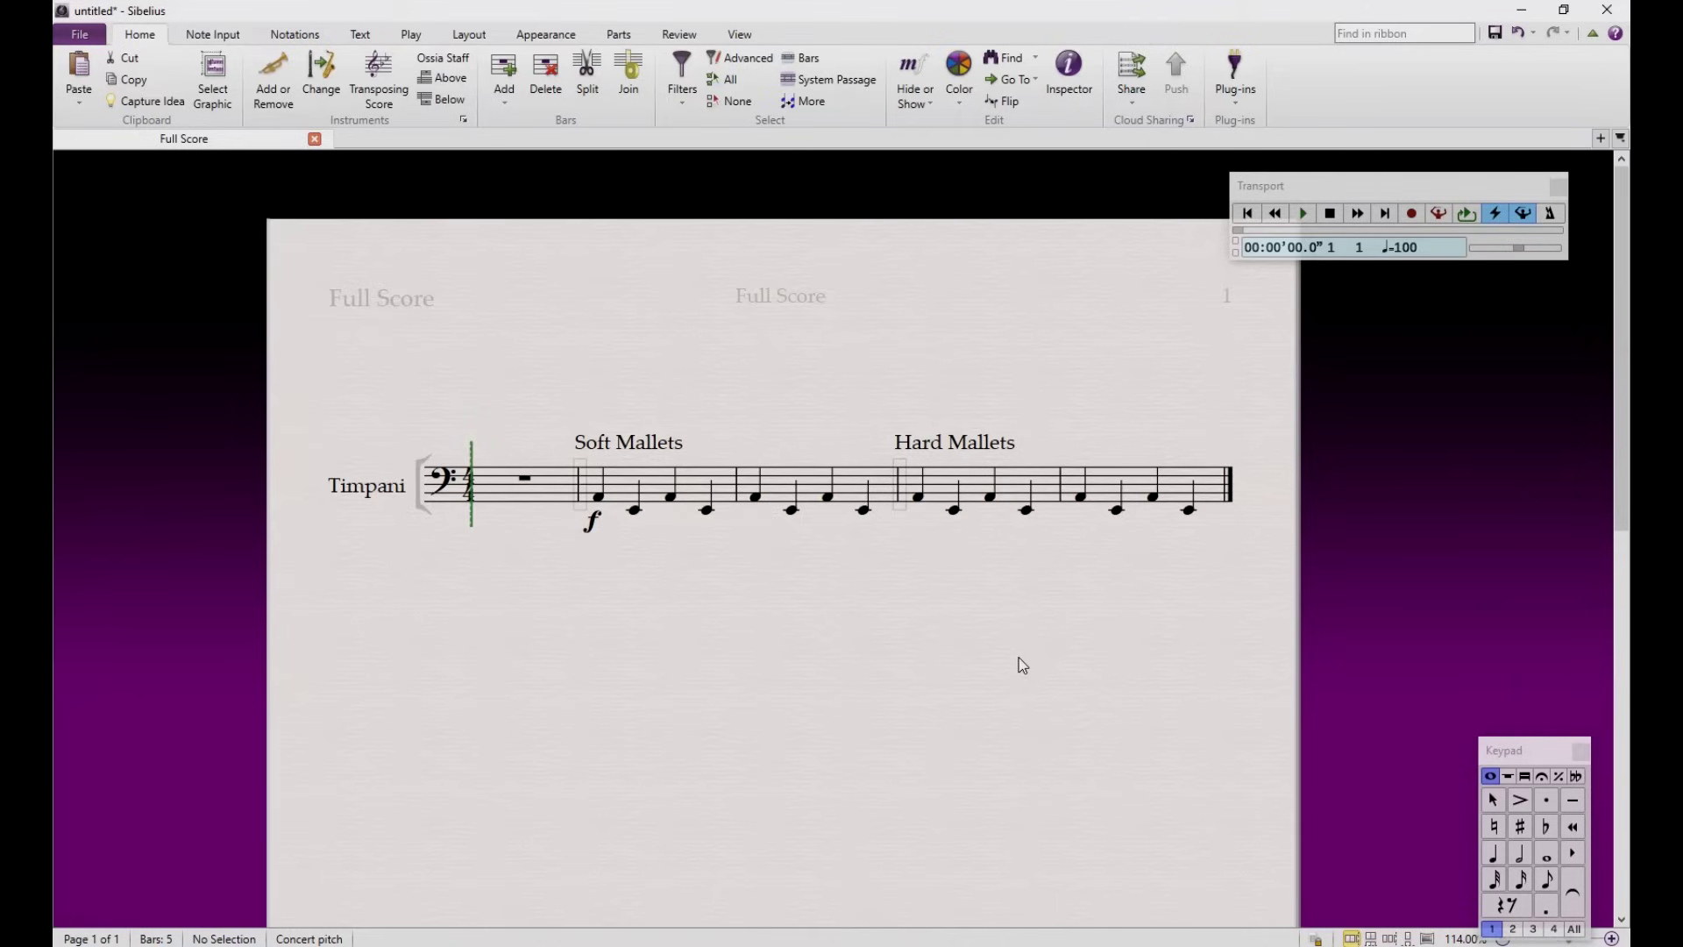
left_click(601, 499)
key("p")
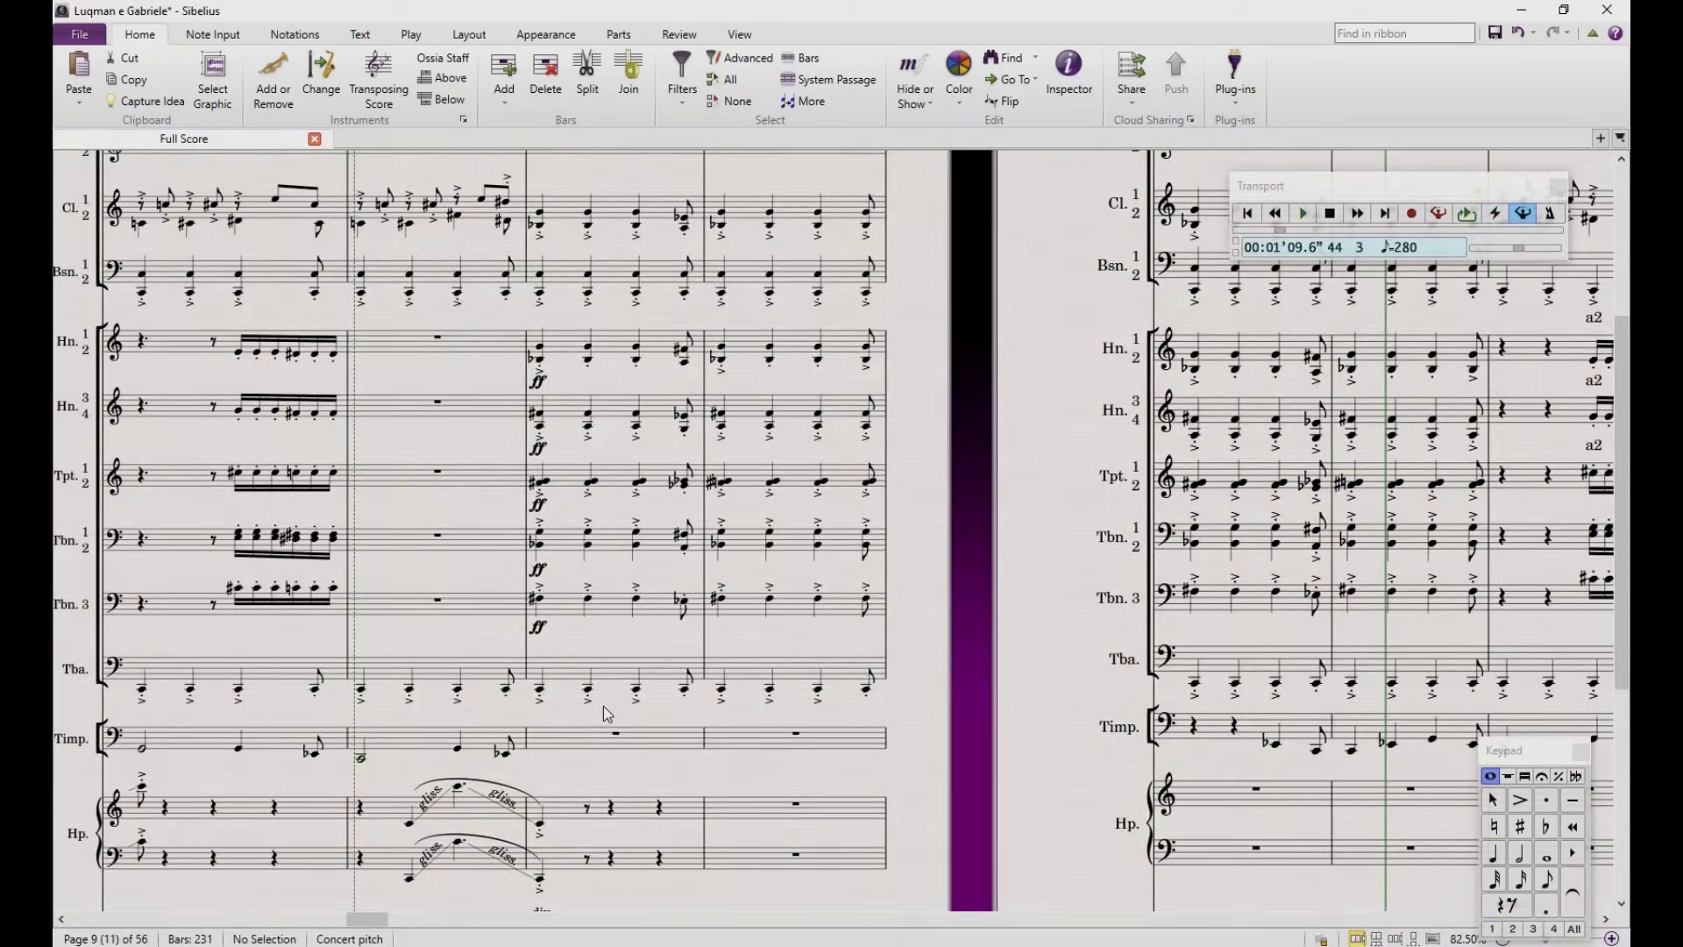
Step: Pan to later bars of the orchestral score and open the Inspector panel
left_click_drag(603, 707, 679, 708)
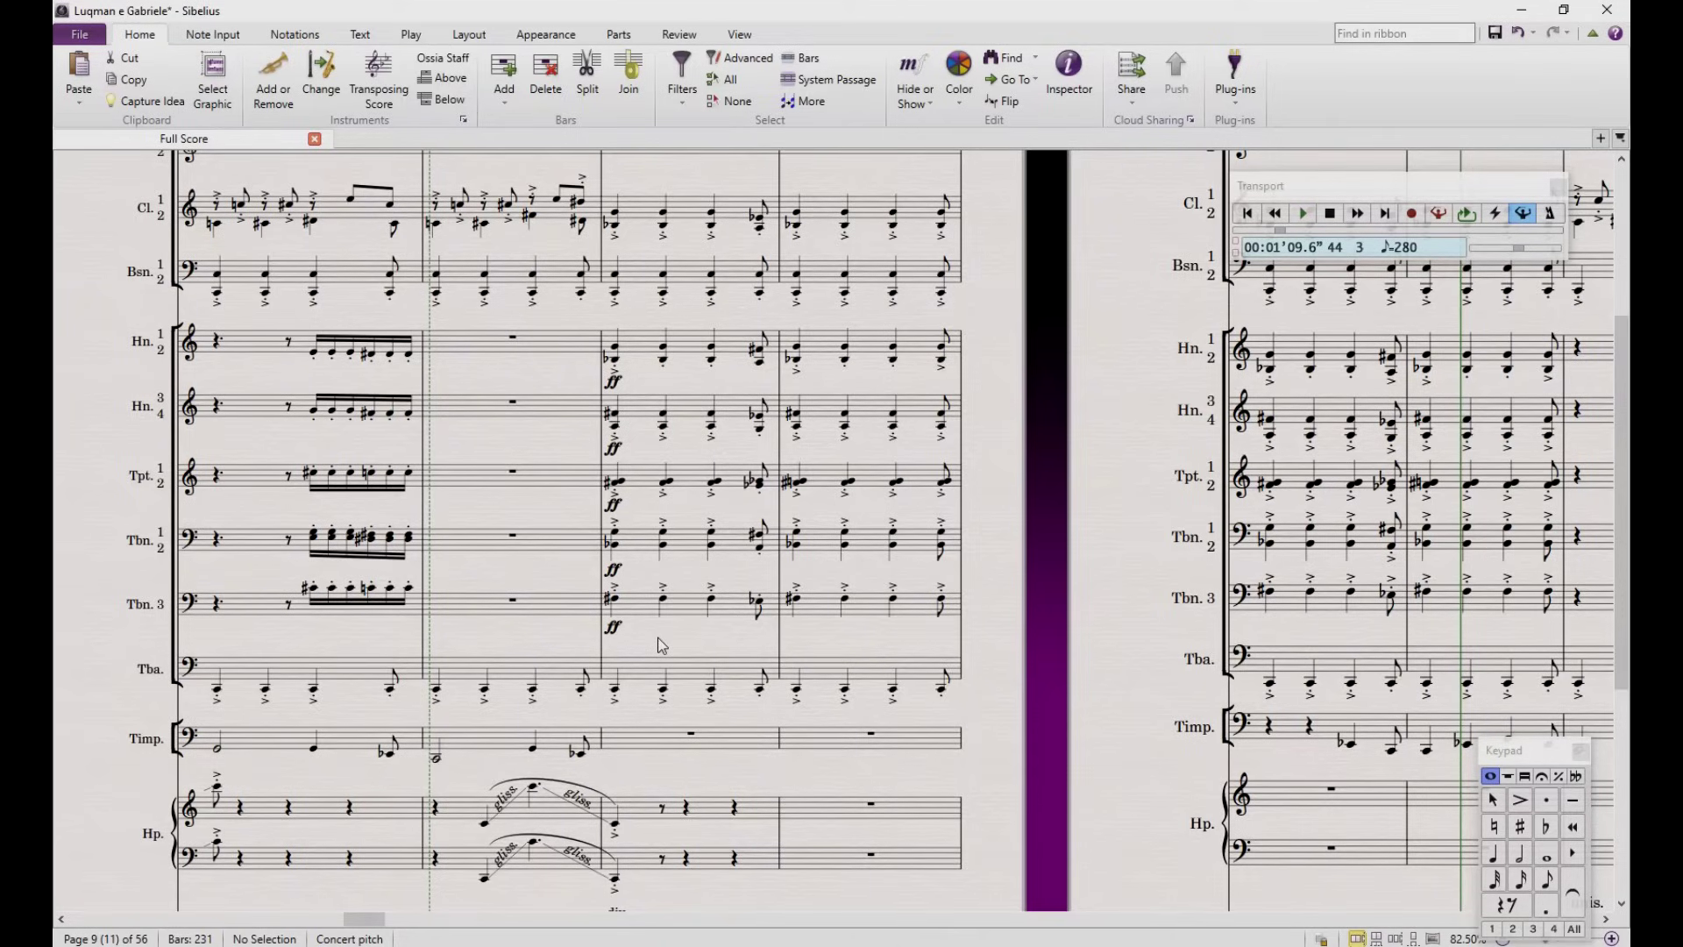
key("ctrl+alt+i")
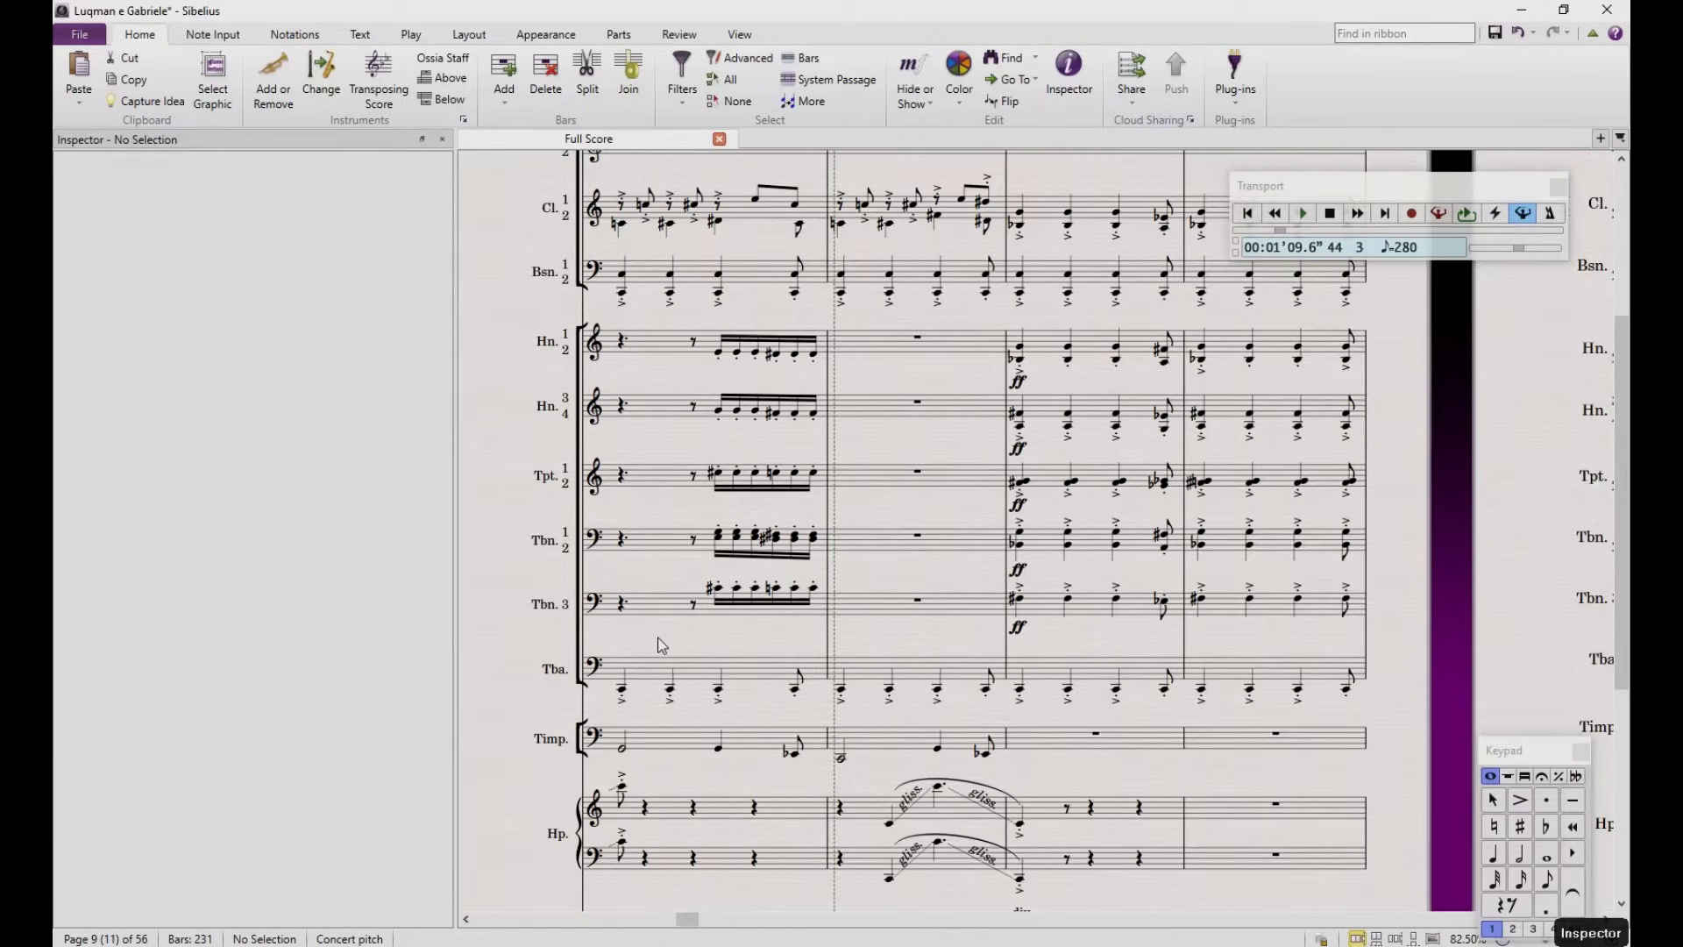
Step: Select the brass ff dynamics from Trombone 3 up to the horns and stop them playing on pass 1
left_click(1050, 603)
left_click(1038, 347, "shift")
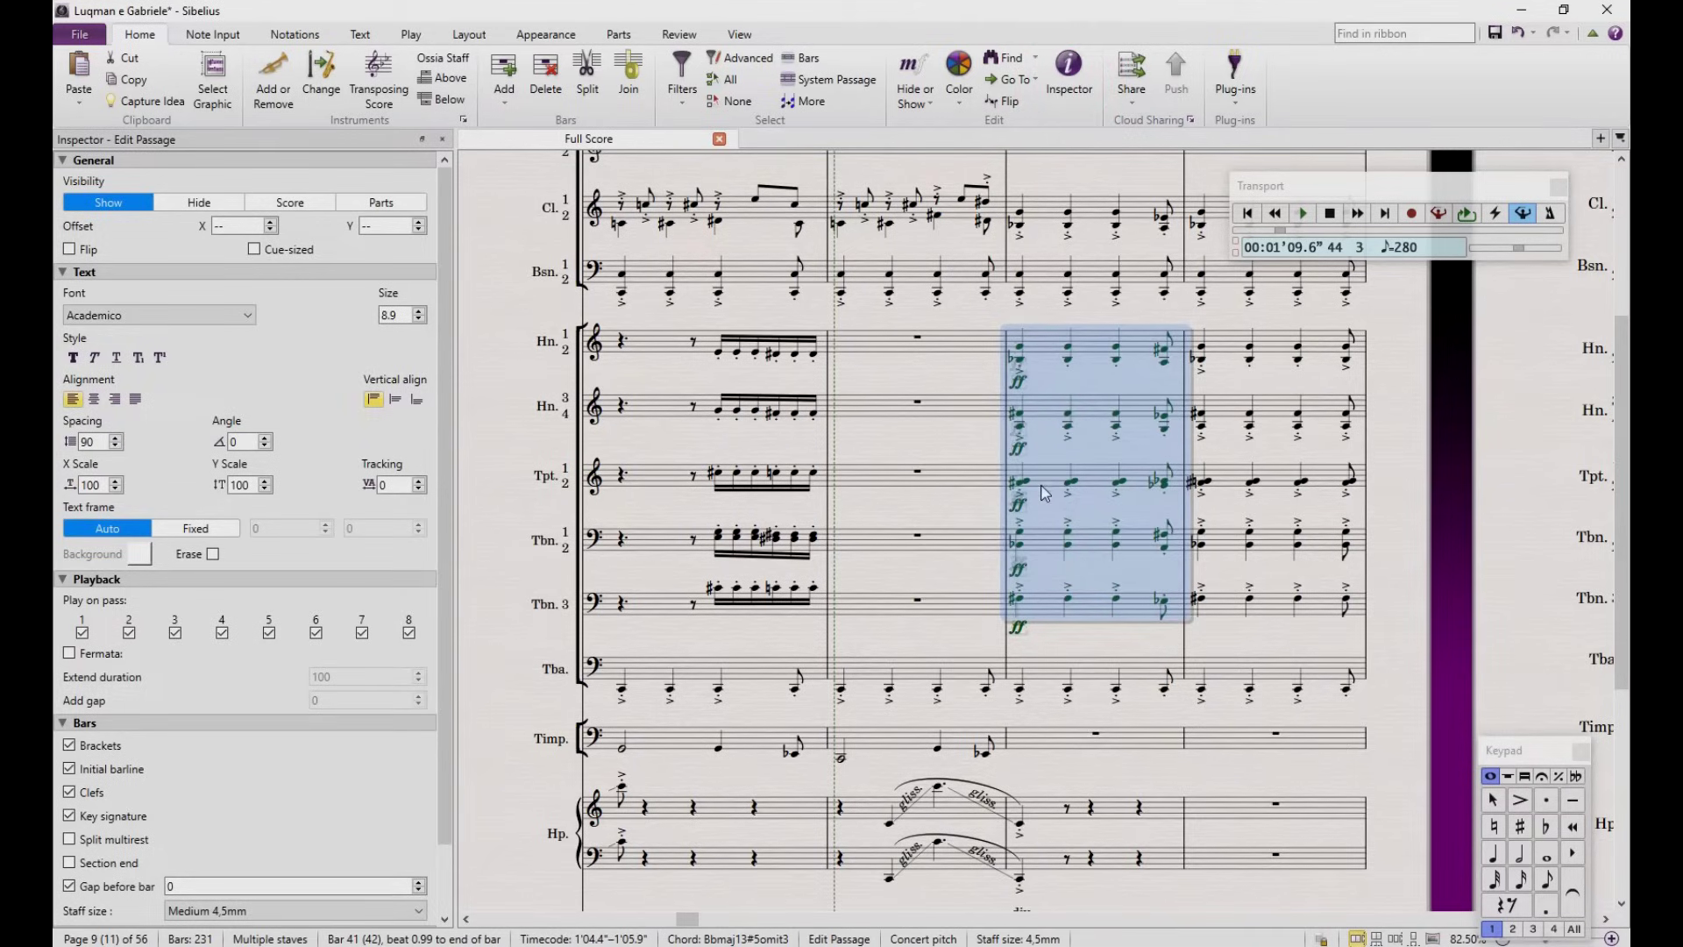
key("ctrl+shift+alt+d")
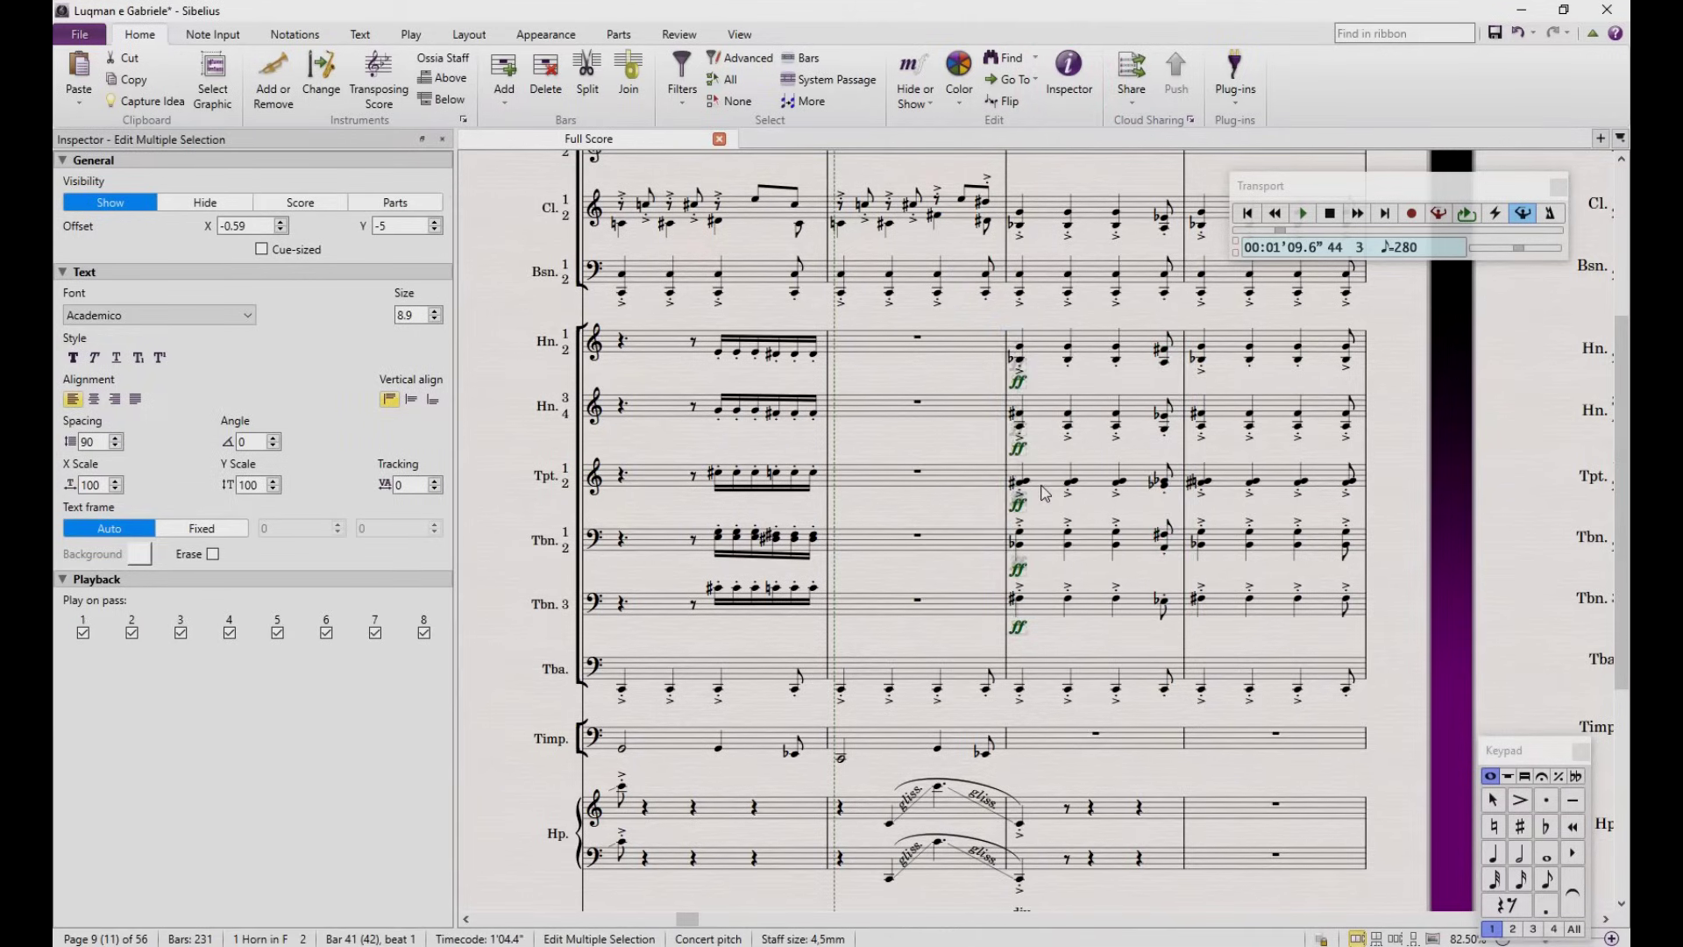
left_click(83, 633)
scroll(715, 624, "right", 3)
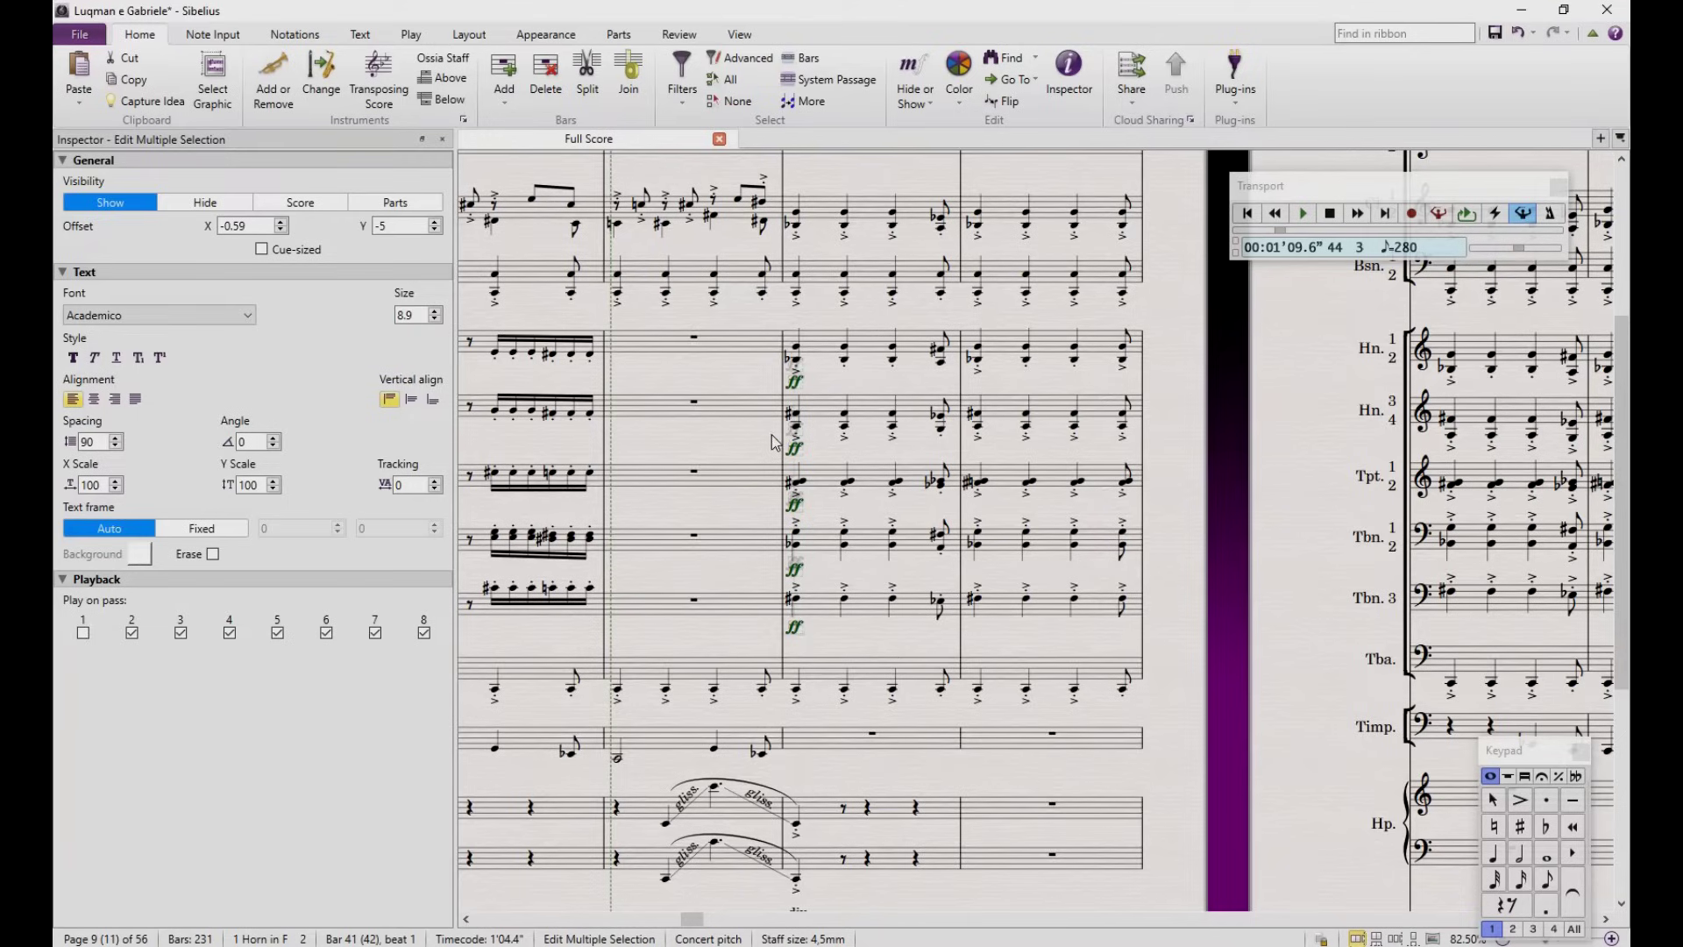
key("Escape")
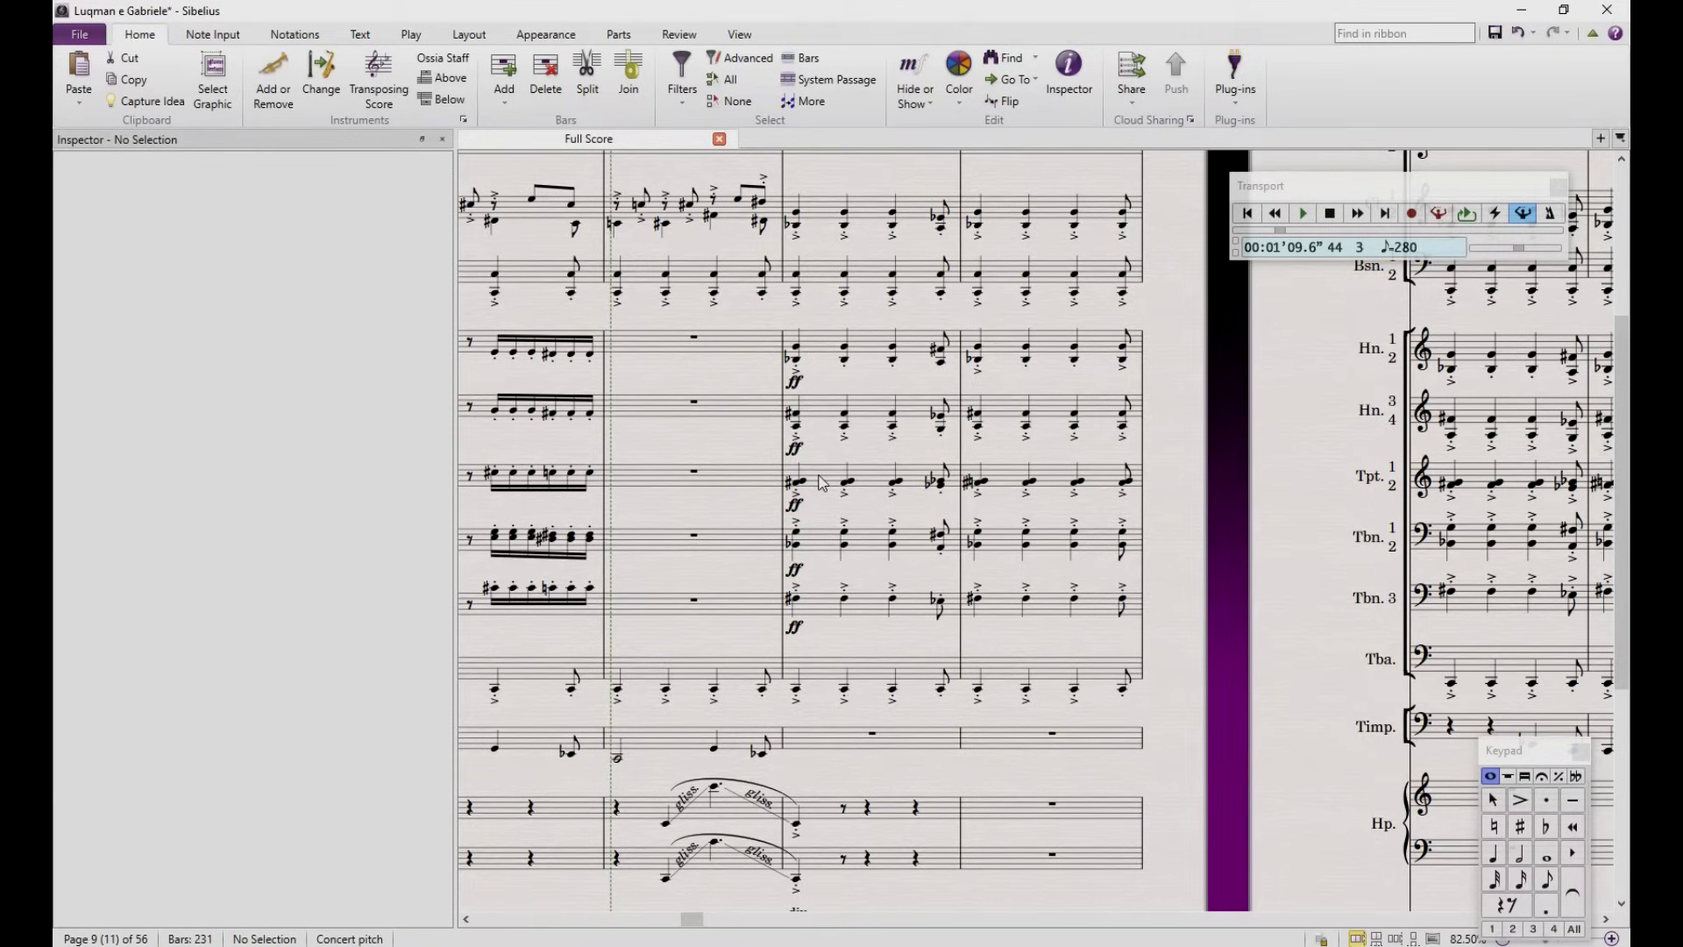
Step: Copy the bar 41 dynamics as hidden f marks placed just right of each ff
left_click(827, 608)
left_click(815, 359, "shift")
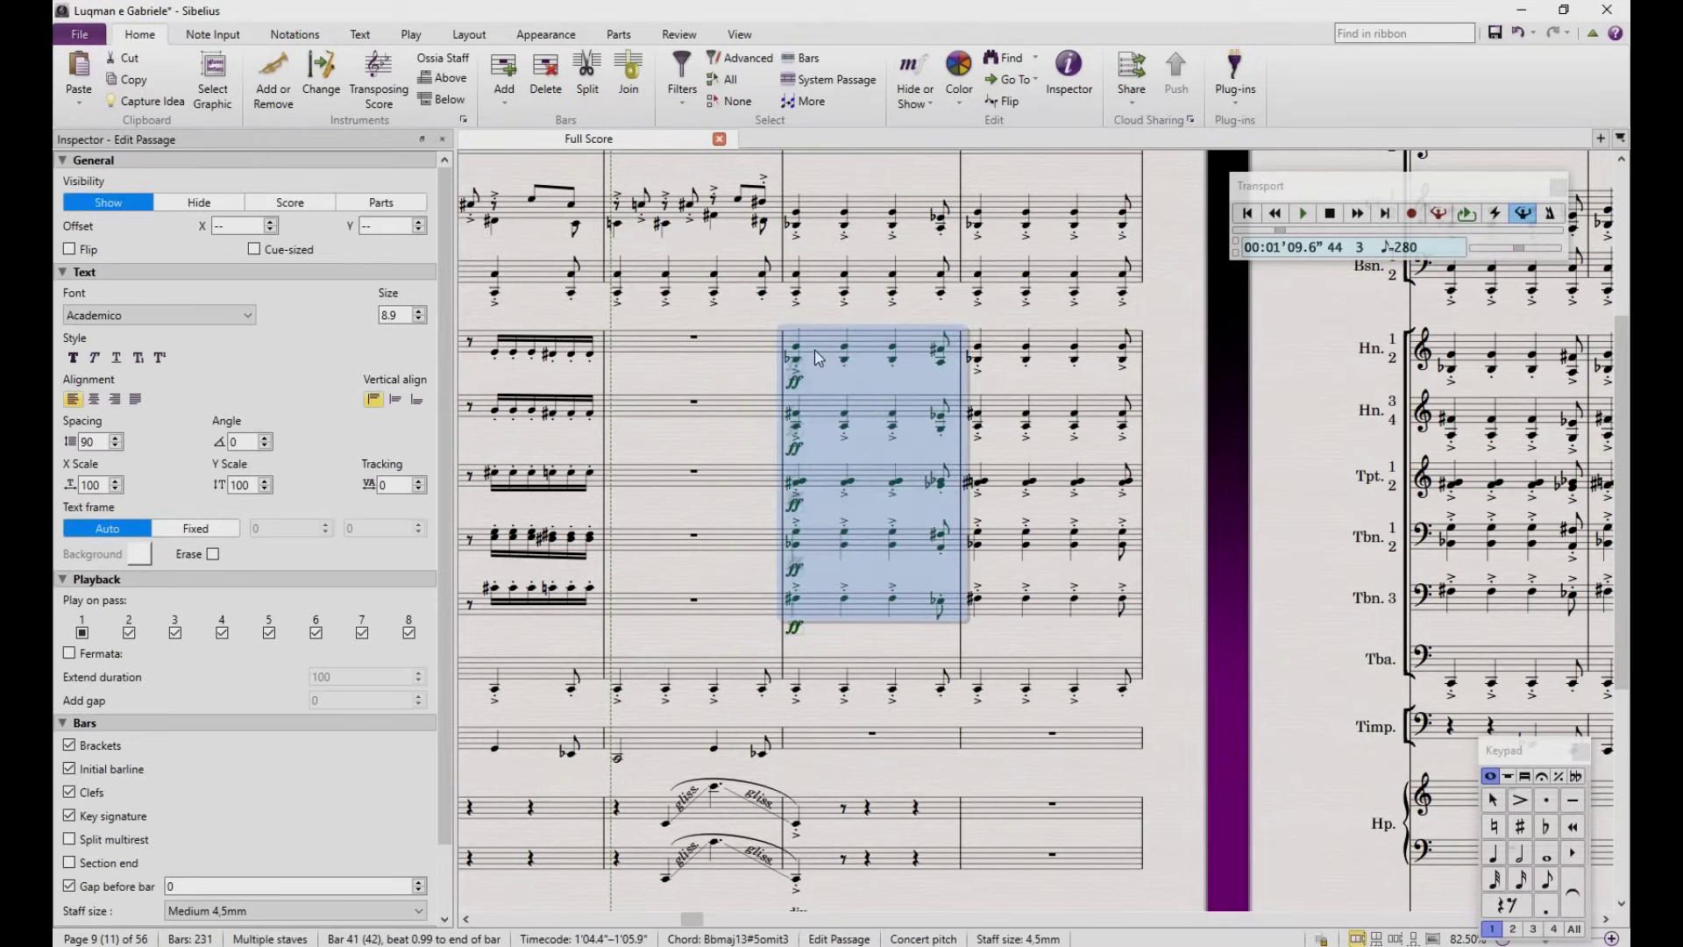
key("ctrl+shift+alt+d")
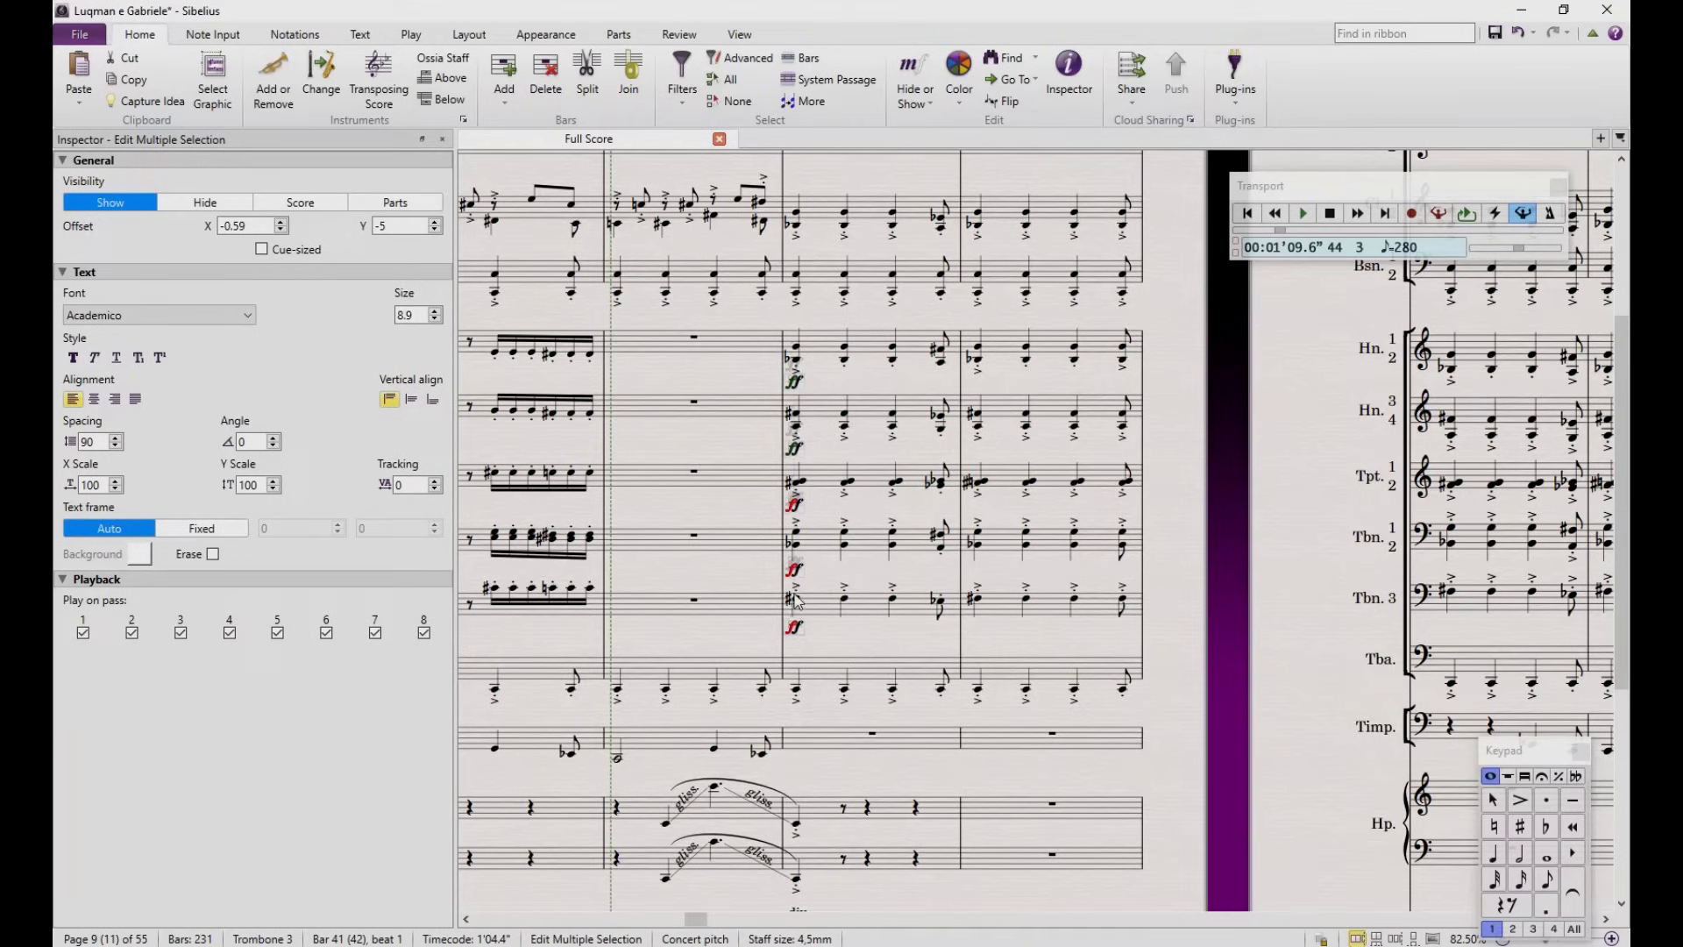
left_click(773, 579, "alt")
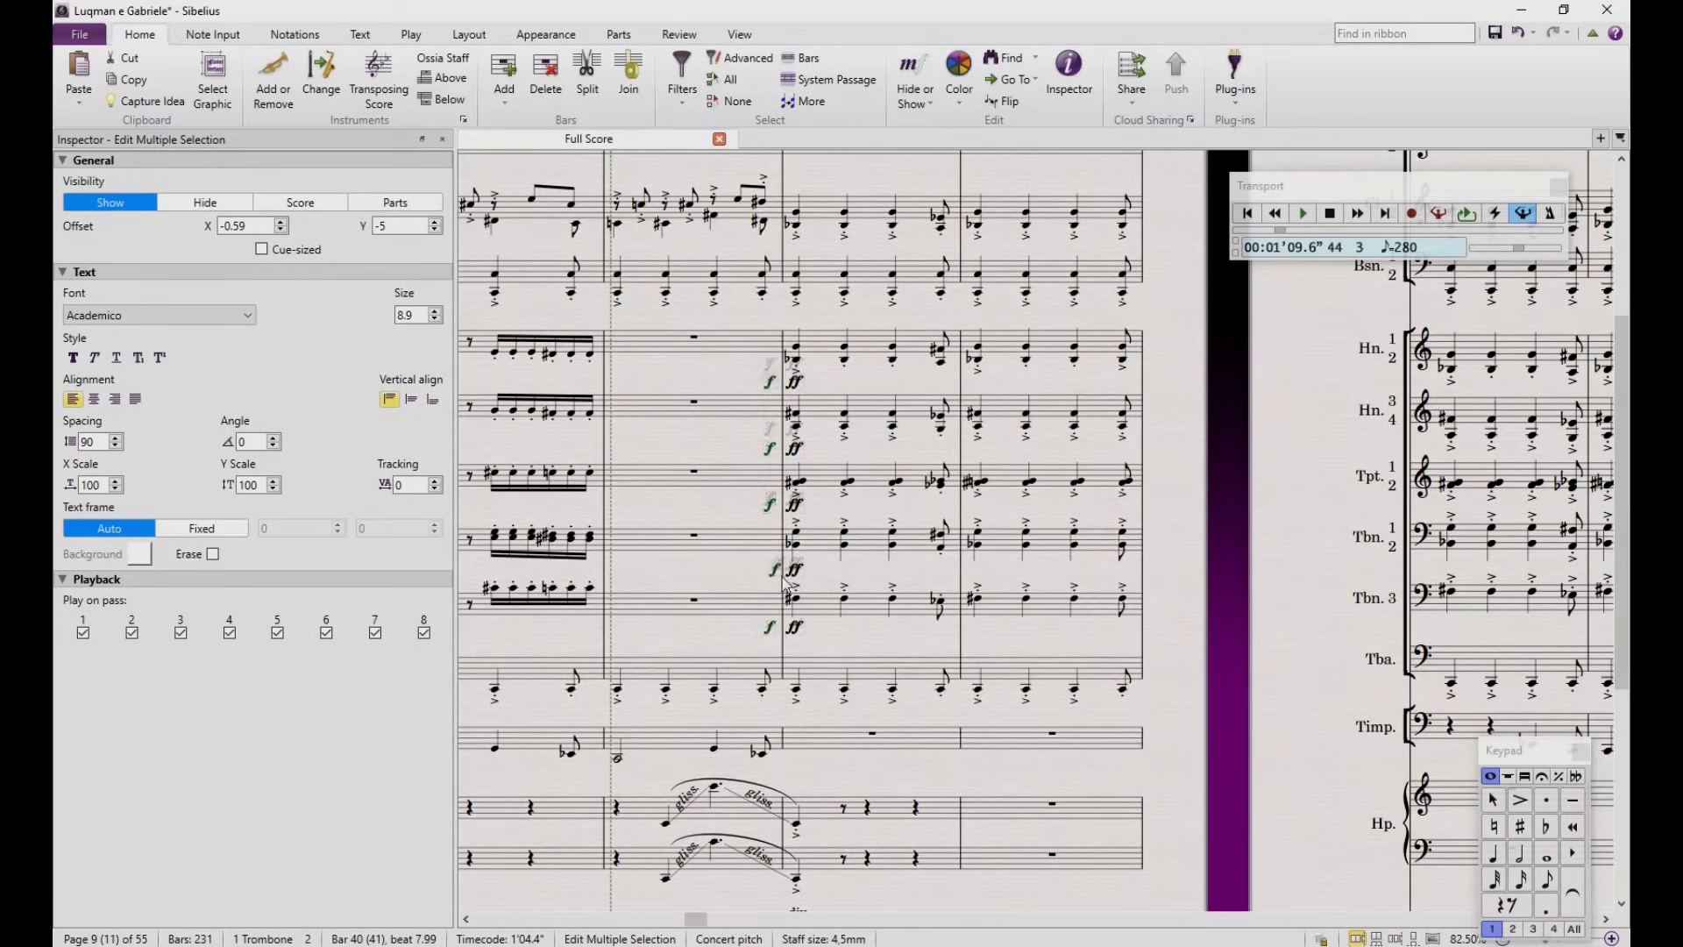
key("ctrl+shift+h")
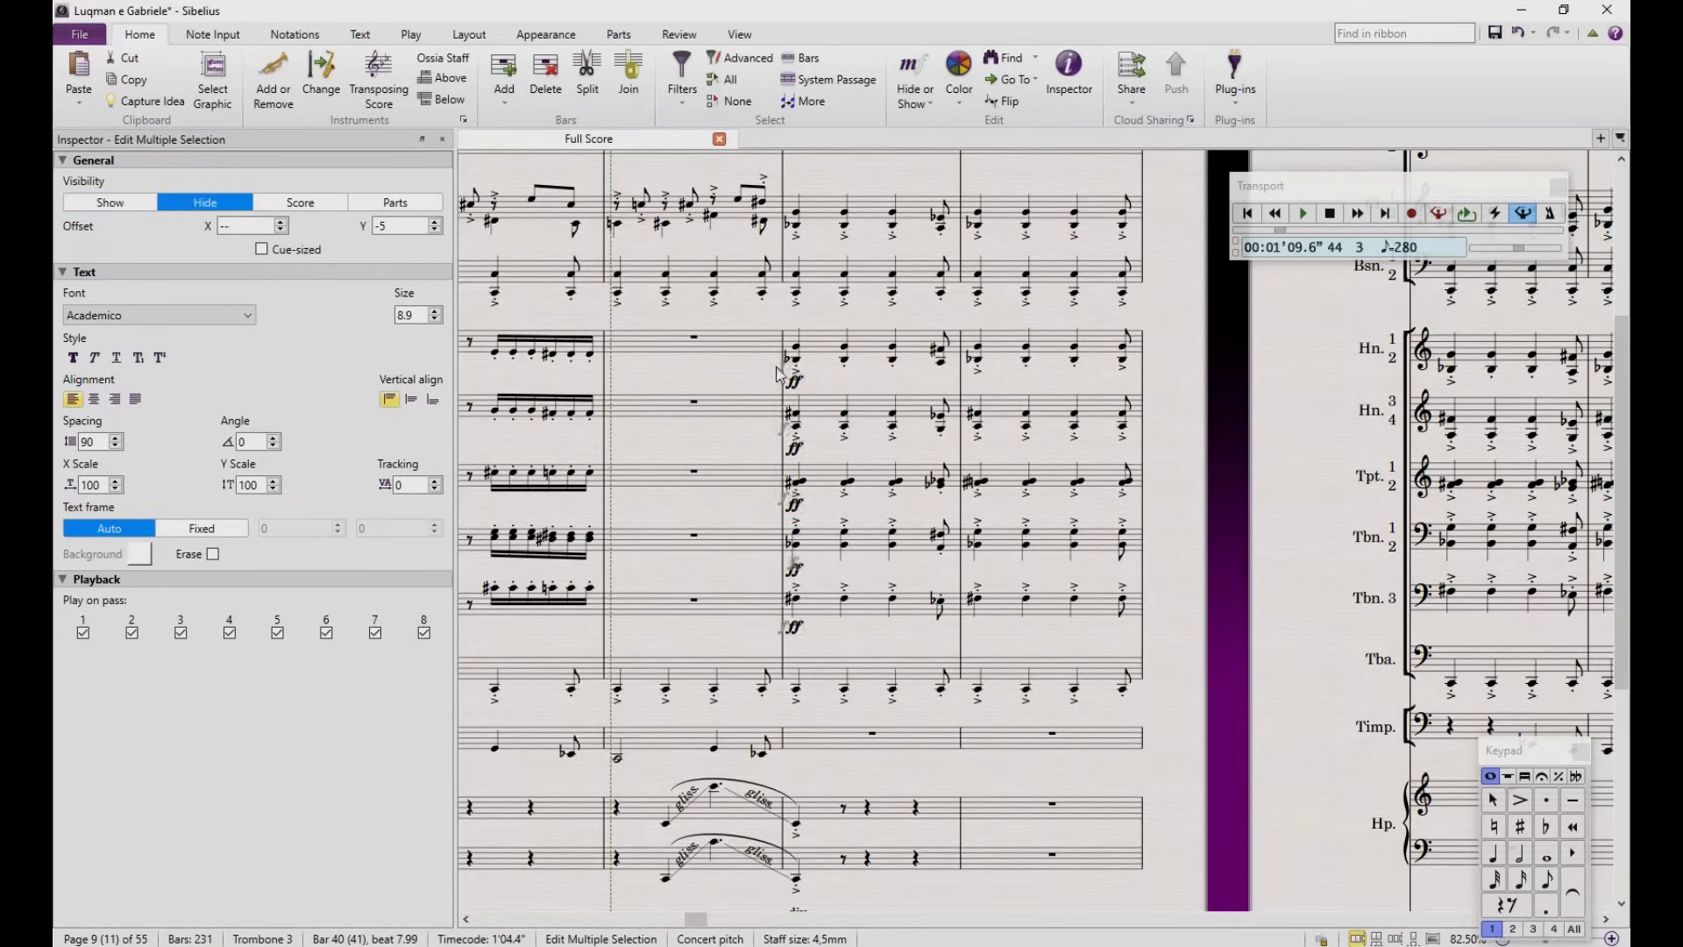
left_click_drag(783, 376, 798, 385)
key("Escape")
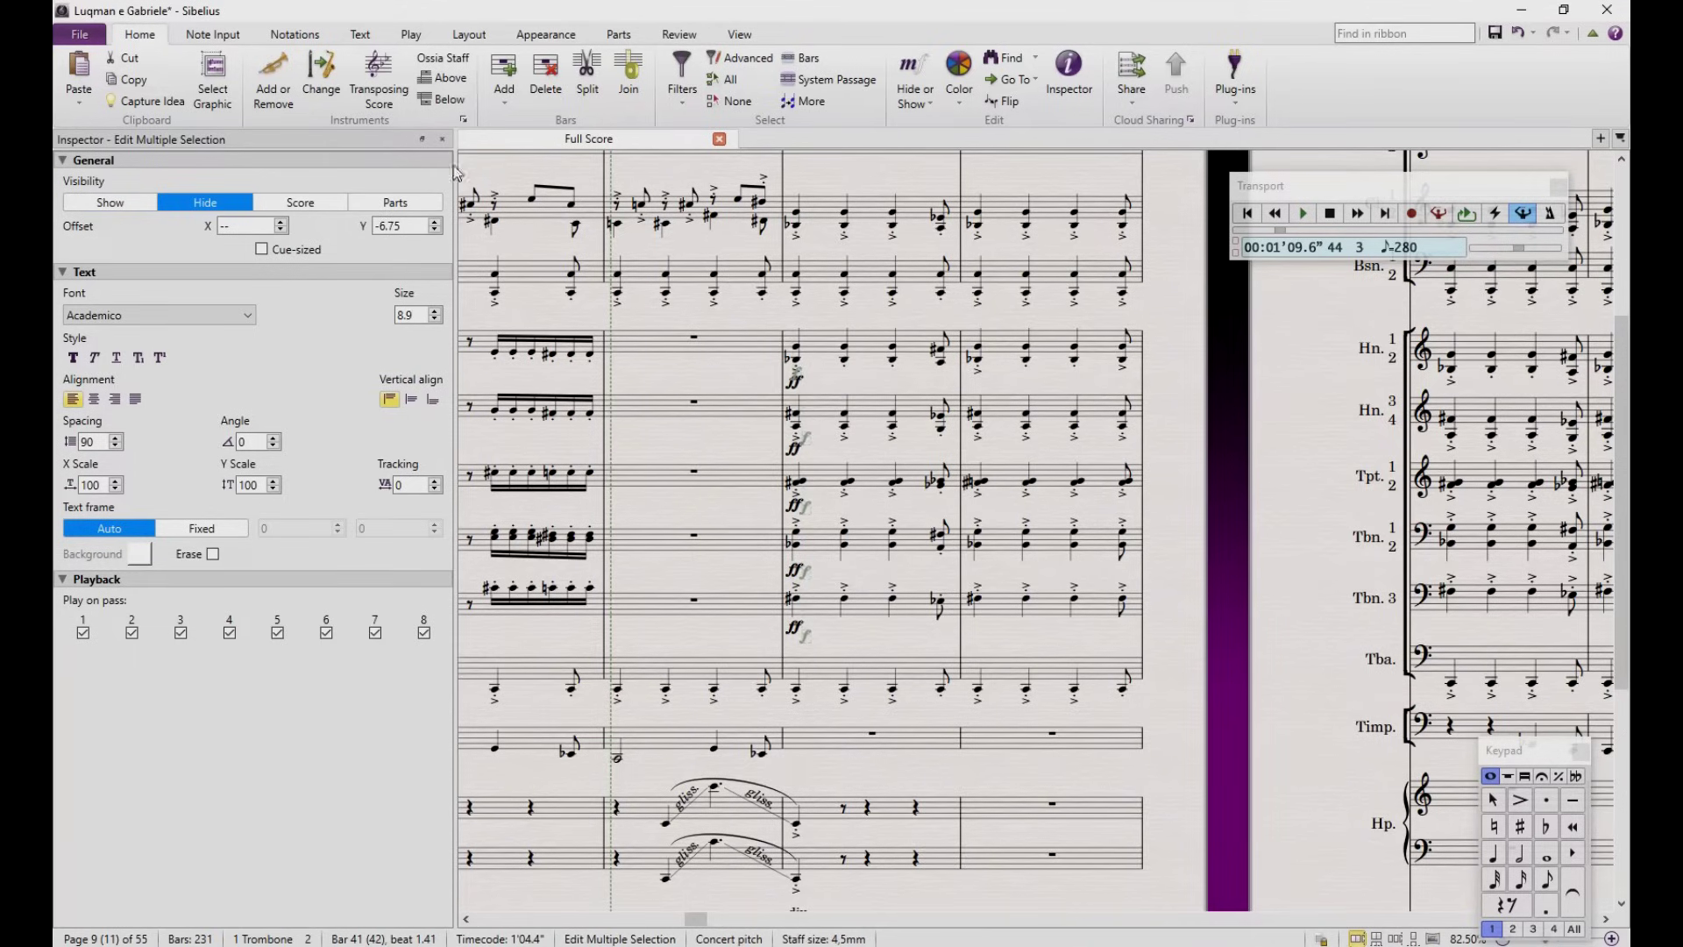
left_click(441, 138)
scroll(488, 482, "left", 3)
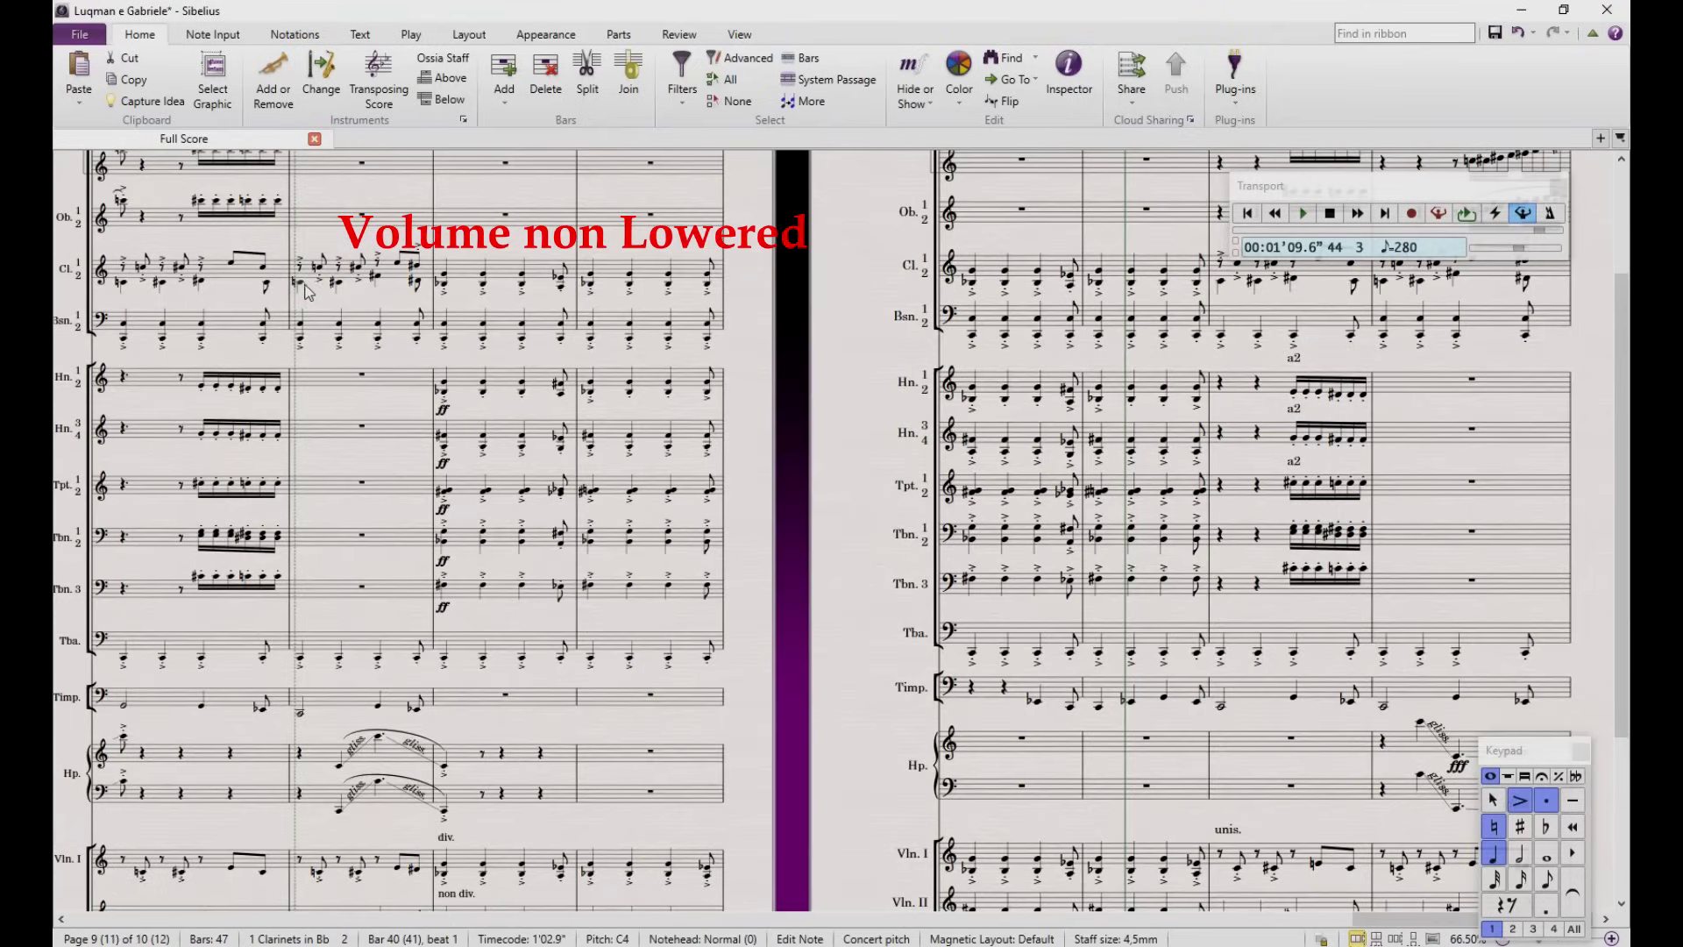
Step: Play back the passage, then play it again starting from a bar 40 note
key("p")
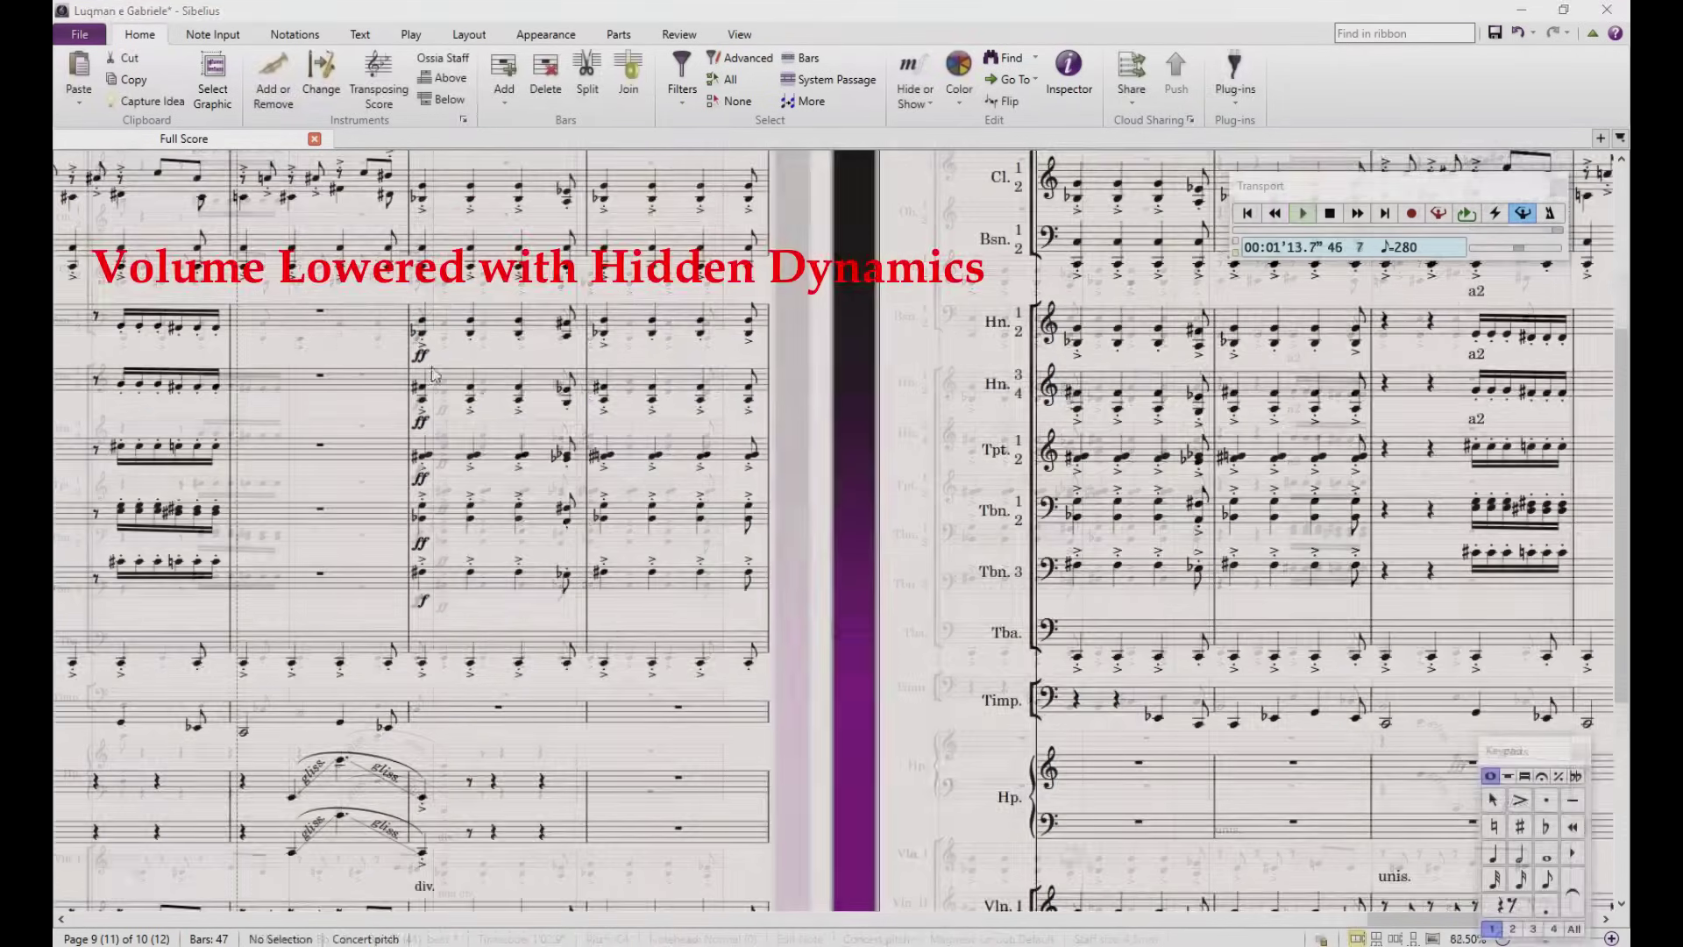
left_click(259, 272)
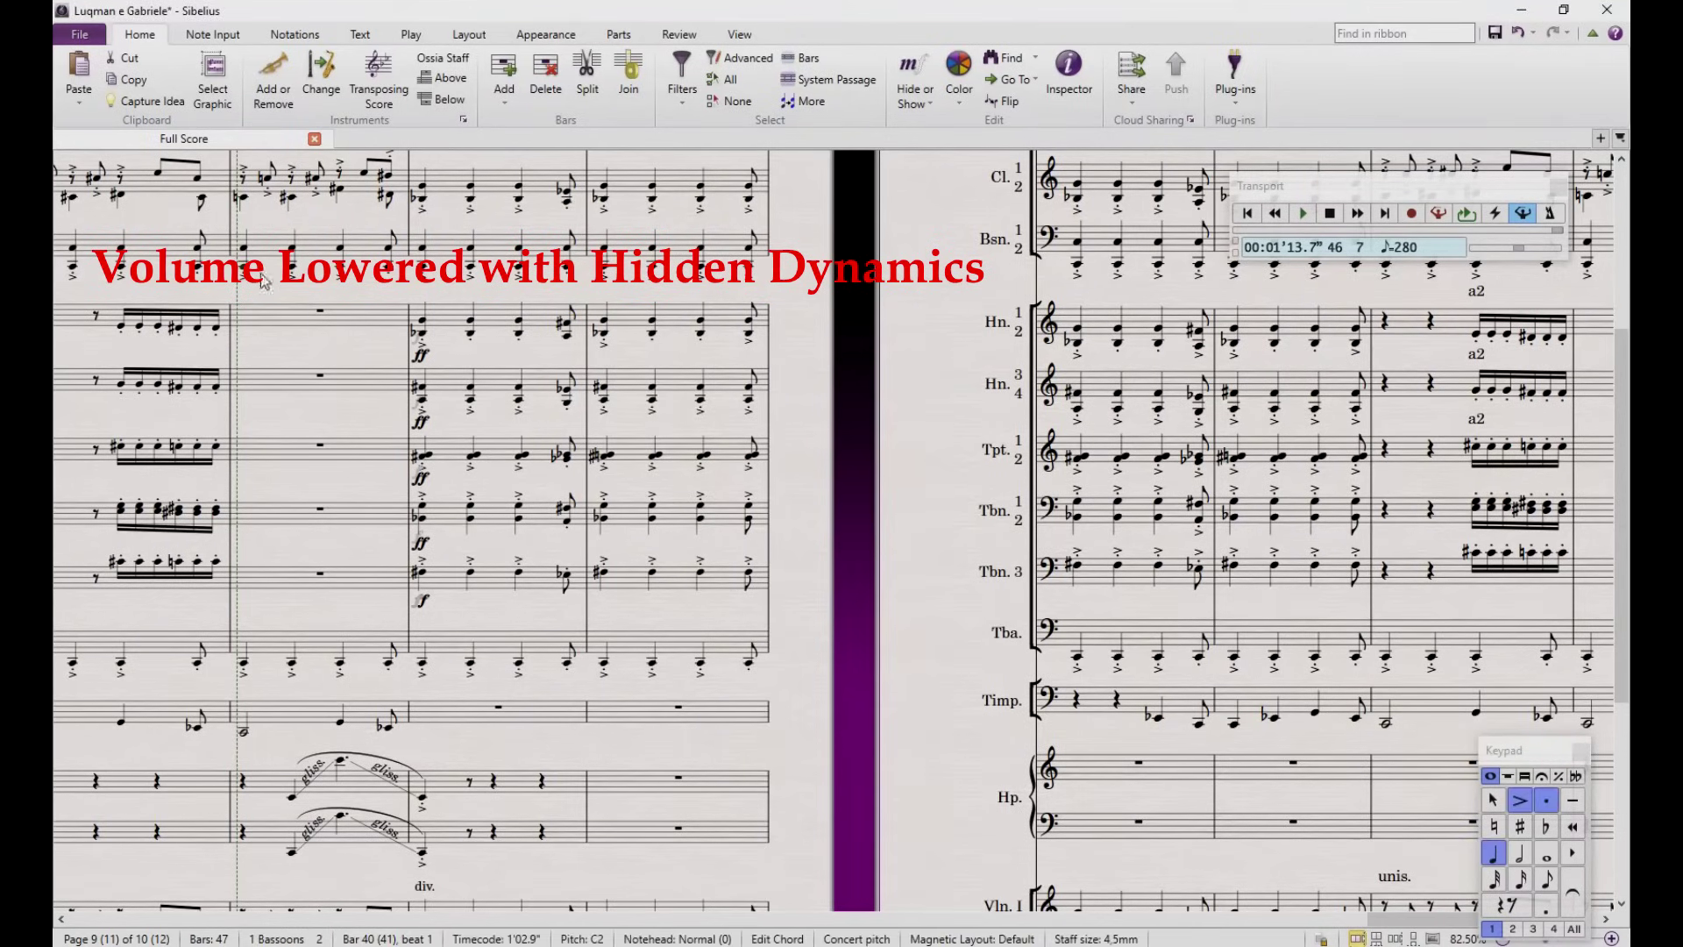
key("space")
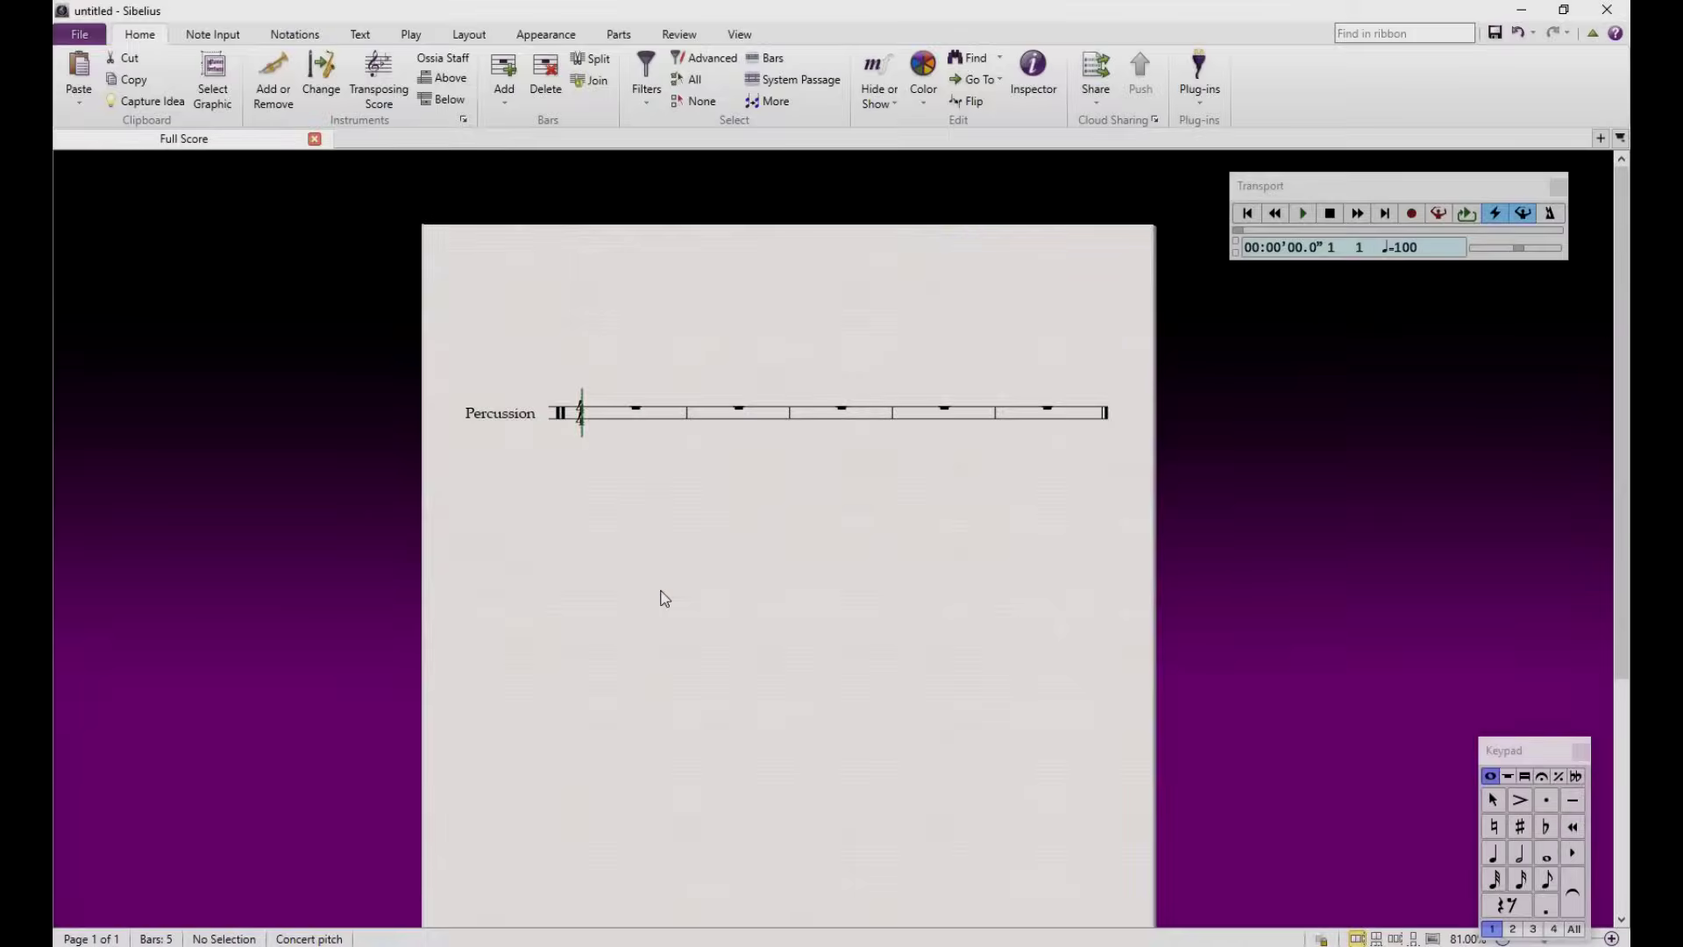
Step: Create a new instrument based on Orchestral Unpitched Percussion's Percussion [2 lines]
left_click(466, 123)
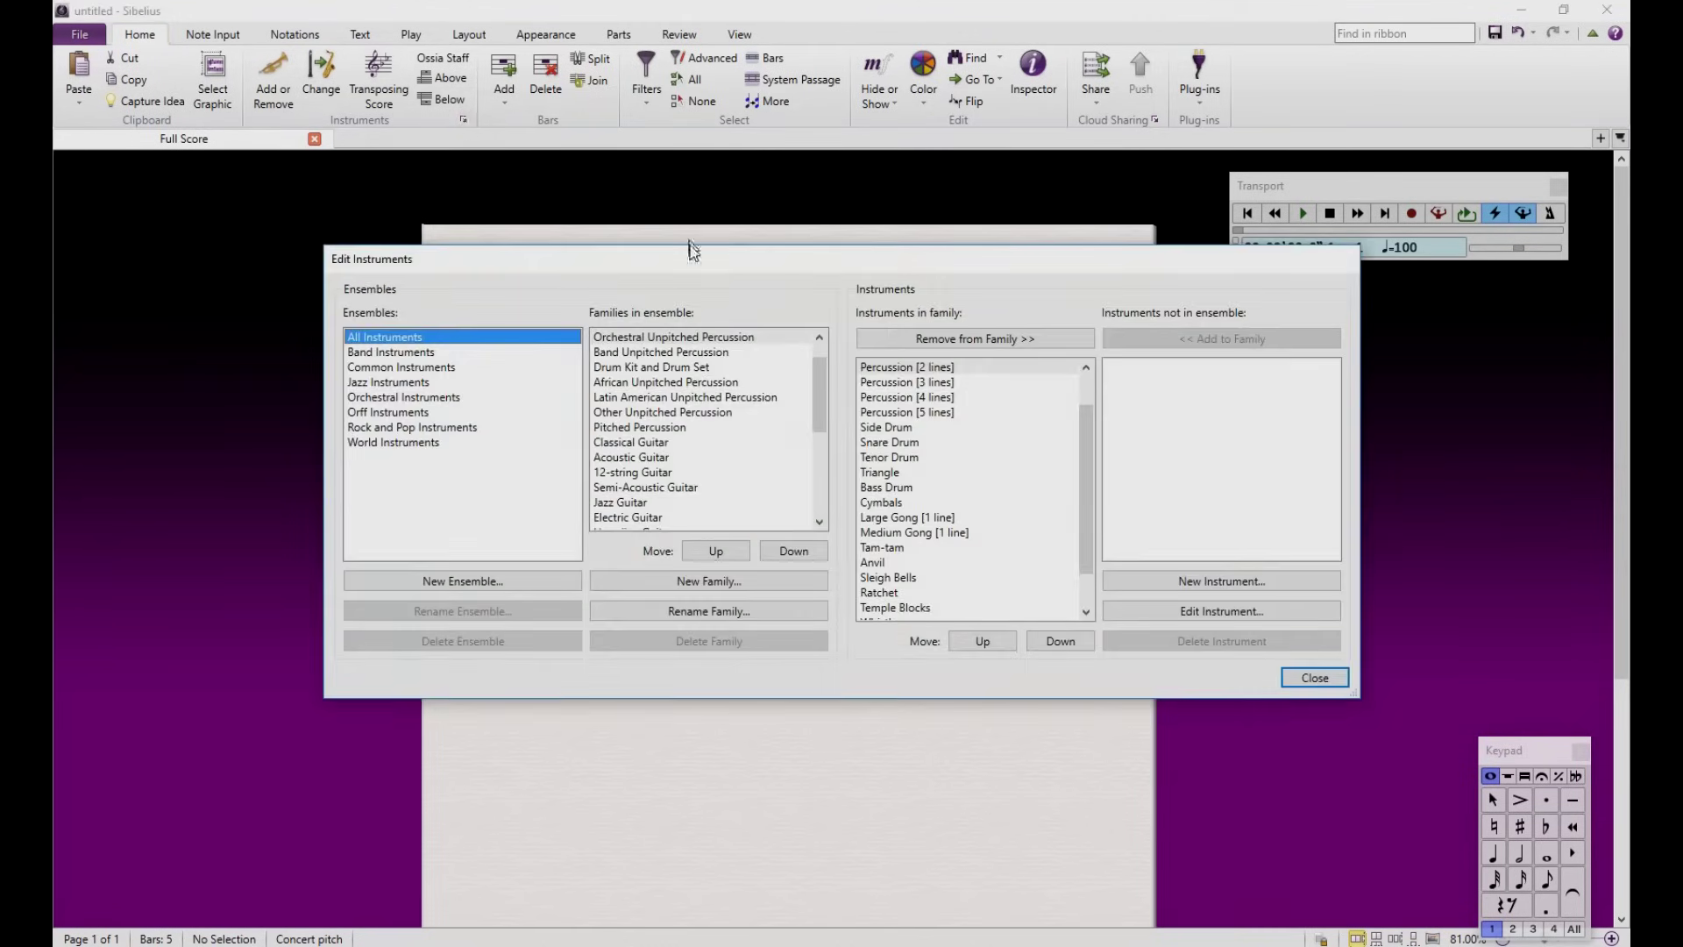
left_click(677, 337)
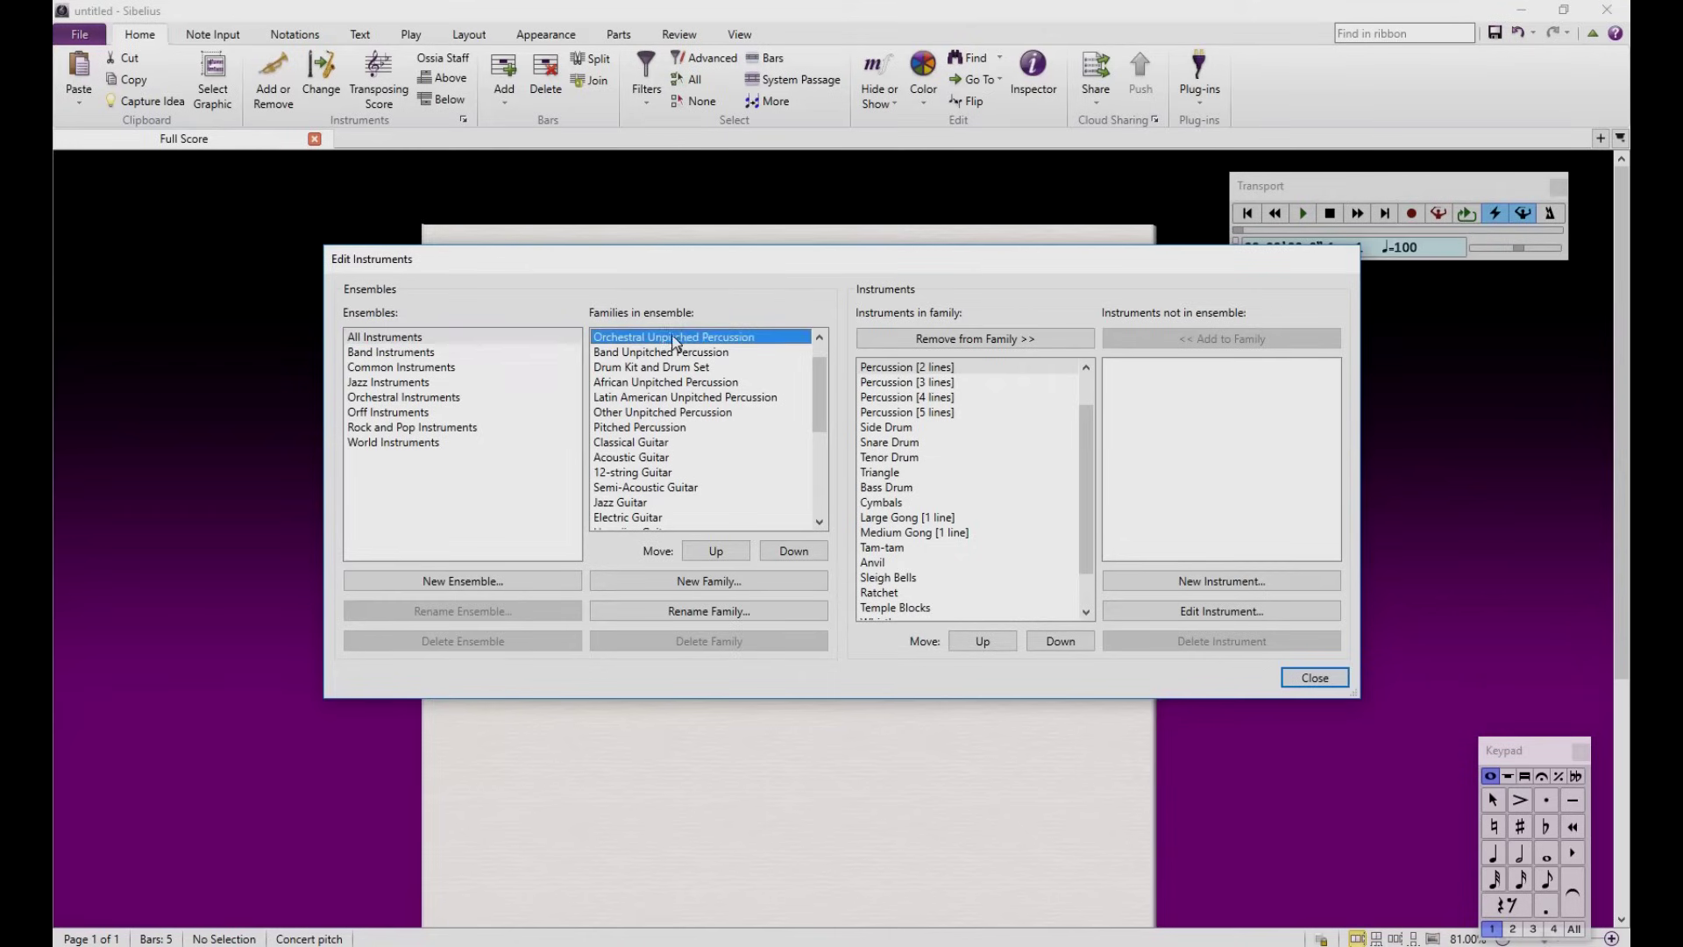
left_click(993, 368)
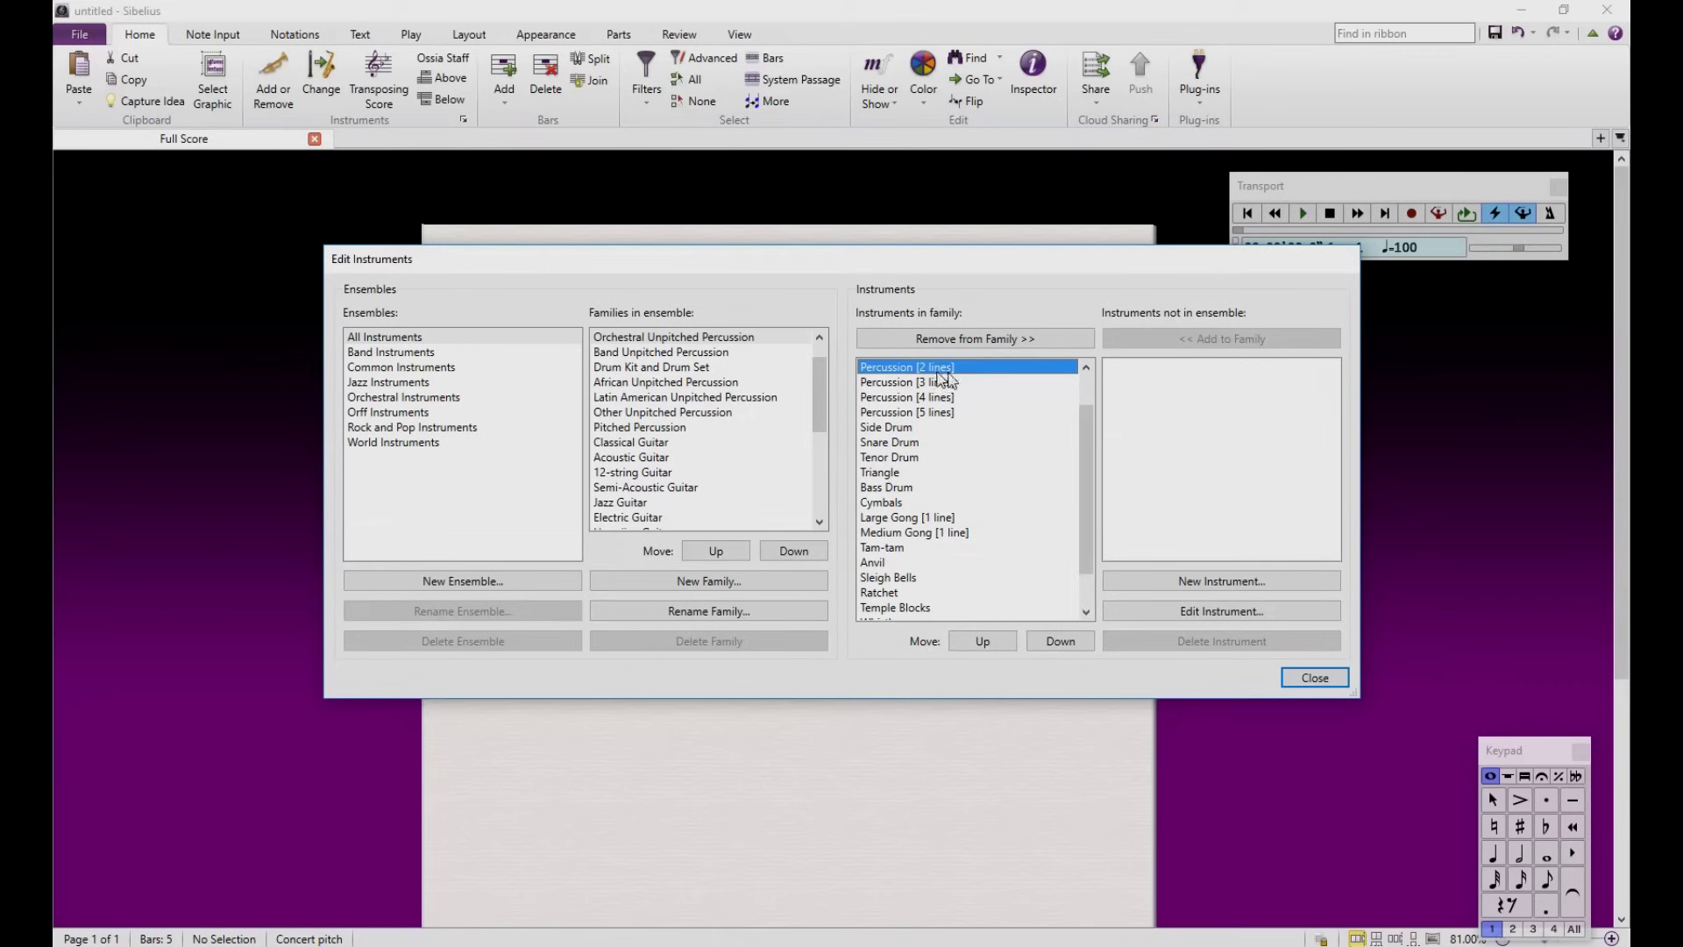
left_click(1154, 581)
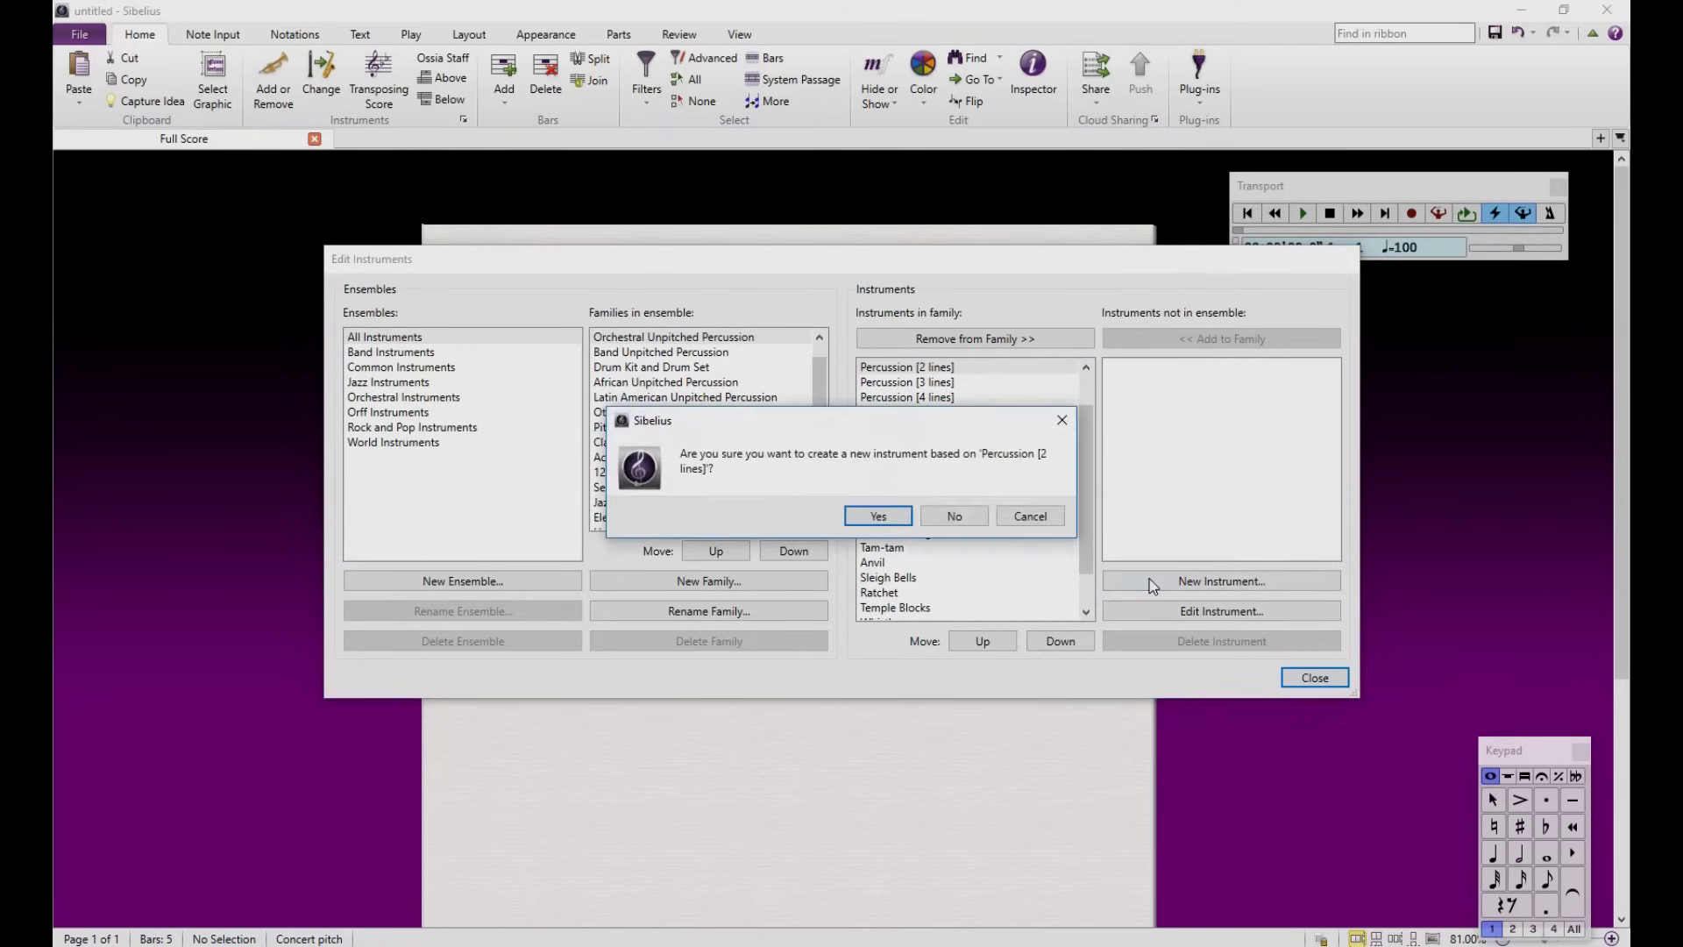
left_click(877, 516)
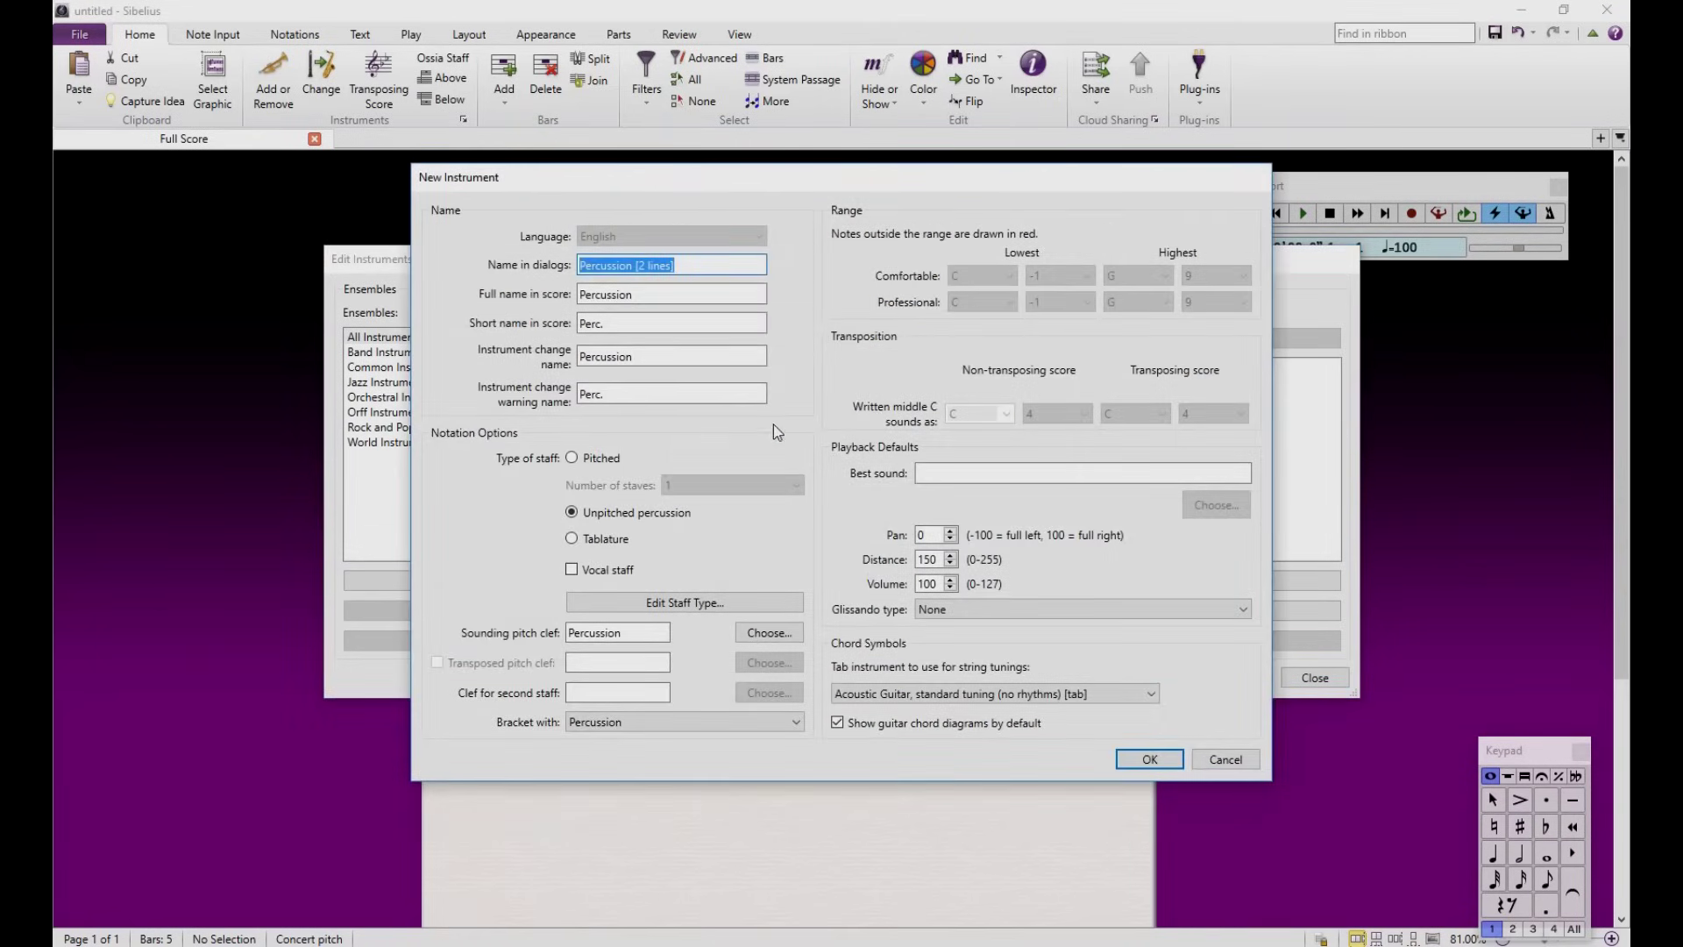
Step: Name the instrument Asma Davul for dialog and full score, with short name As. Dav
type("Asma Davul")
key("Tab")
type("Asma Davul")
key("Tab")
type("As. Dav")
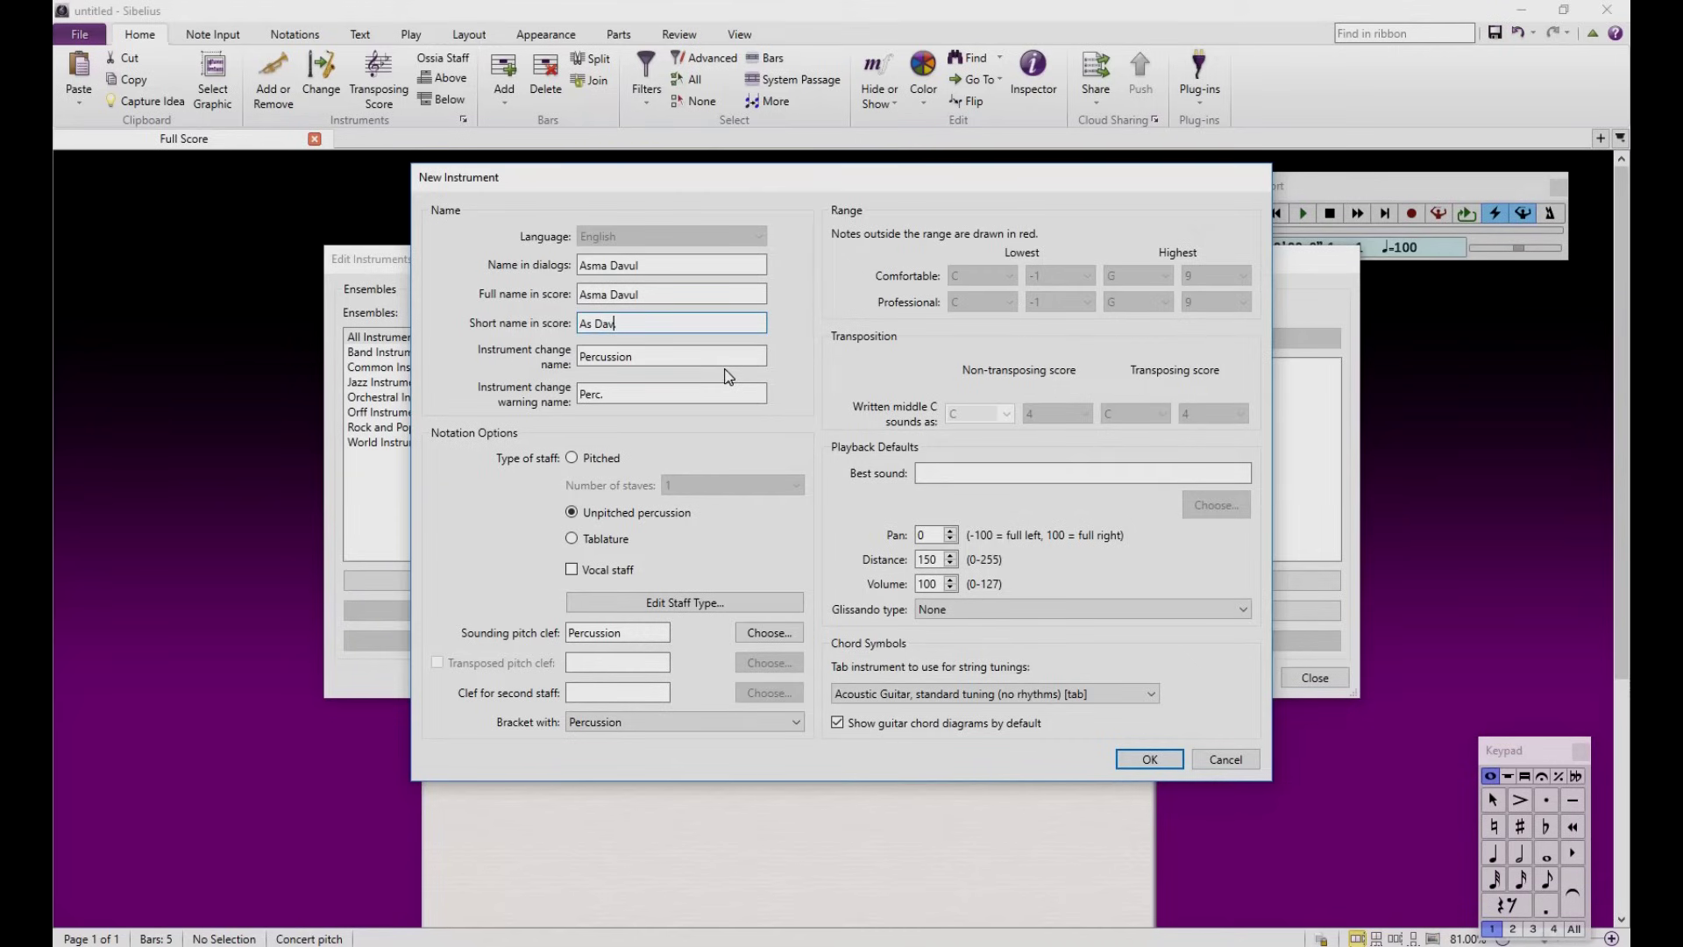
type(".")
key("Tab")
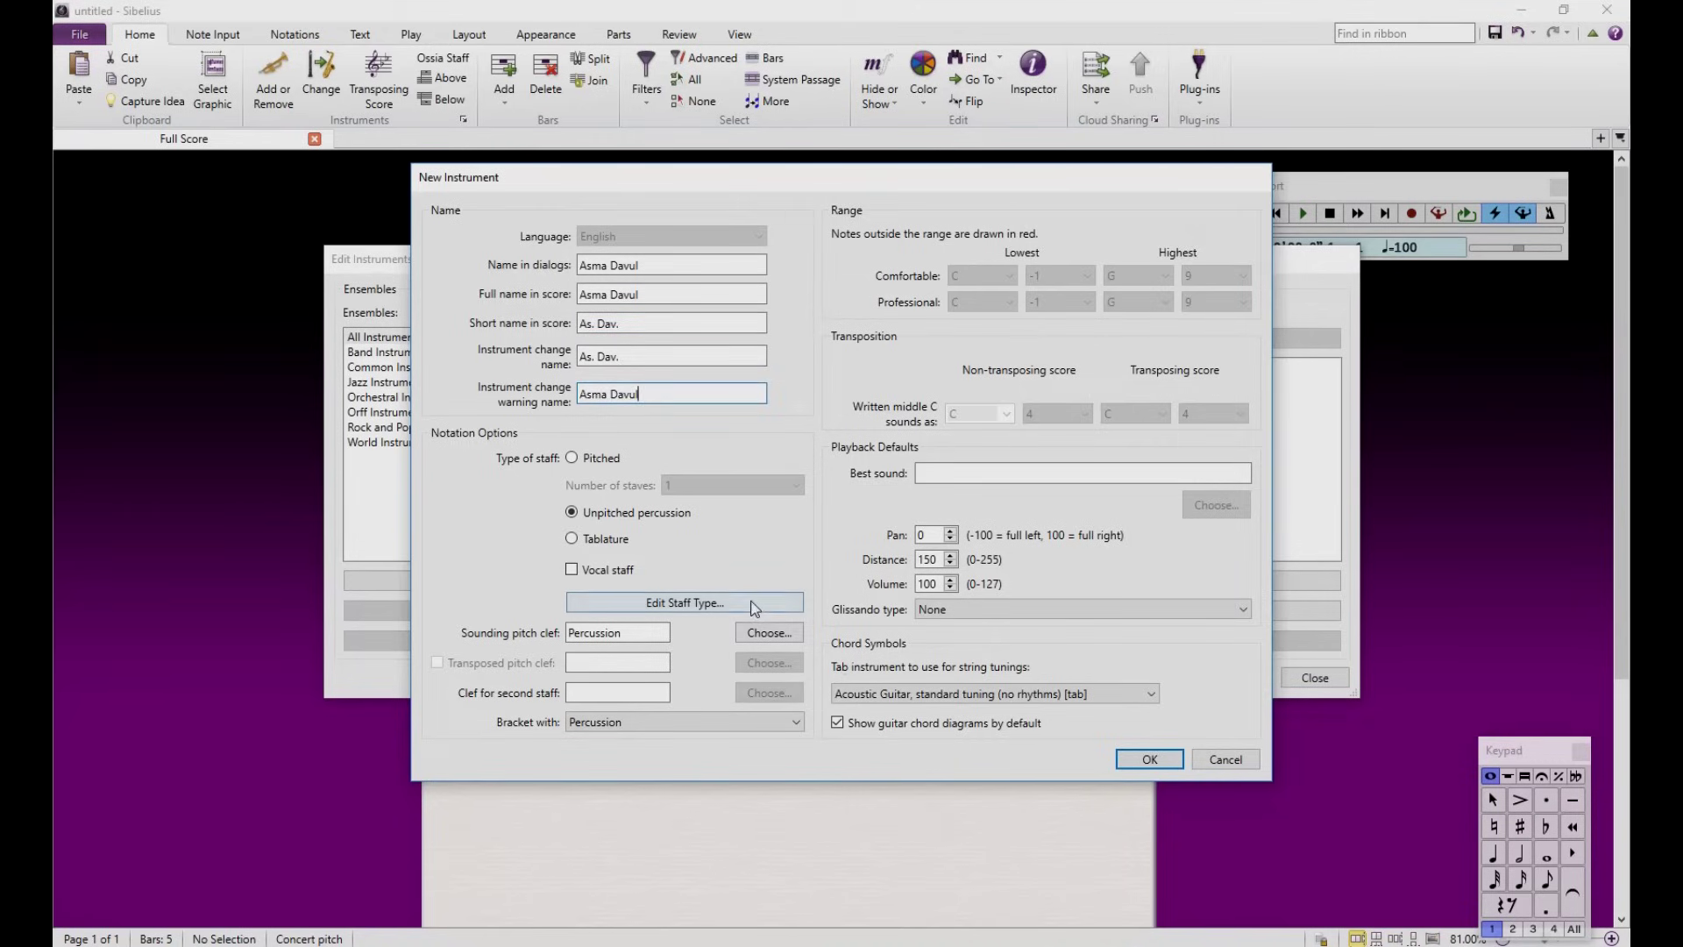
left_click(753, 605)
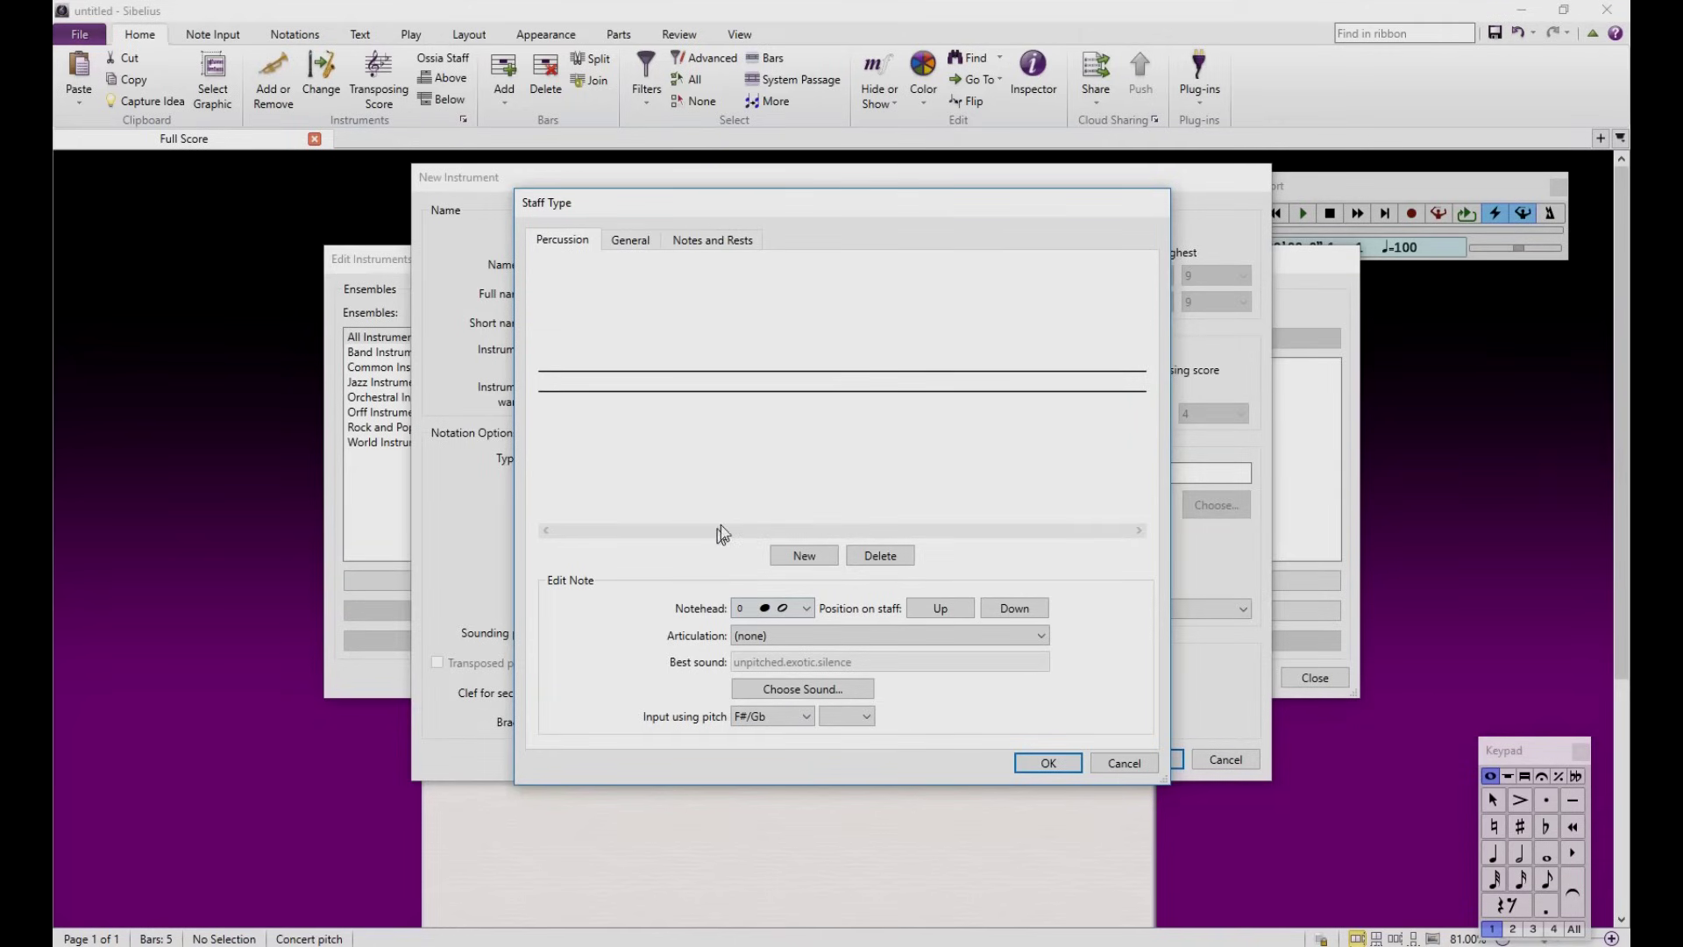
Step: Add two note positions to the Asma Davul staff type, keeping the default notehead
left_click(809, 610)
left_click(808, 609)
left_click(803, 556)
left_click(580, 383)
left_click(805, 558)
left_click(616, 363)
Step: Lower the bottom note to G 4 and the upper note to E 5
left_click(563, 387)
left_click(1013, 611)
left_click(614, 363)
left_click(1013, 609)
Step: Assign the lower note the NotePerformer Orchestral percussion Bass drum (concert) sound
left_click(564, 391)
left_click(783, 691)
mouse_move(855, 699)
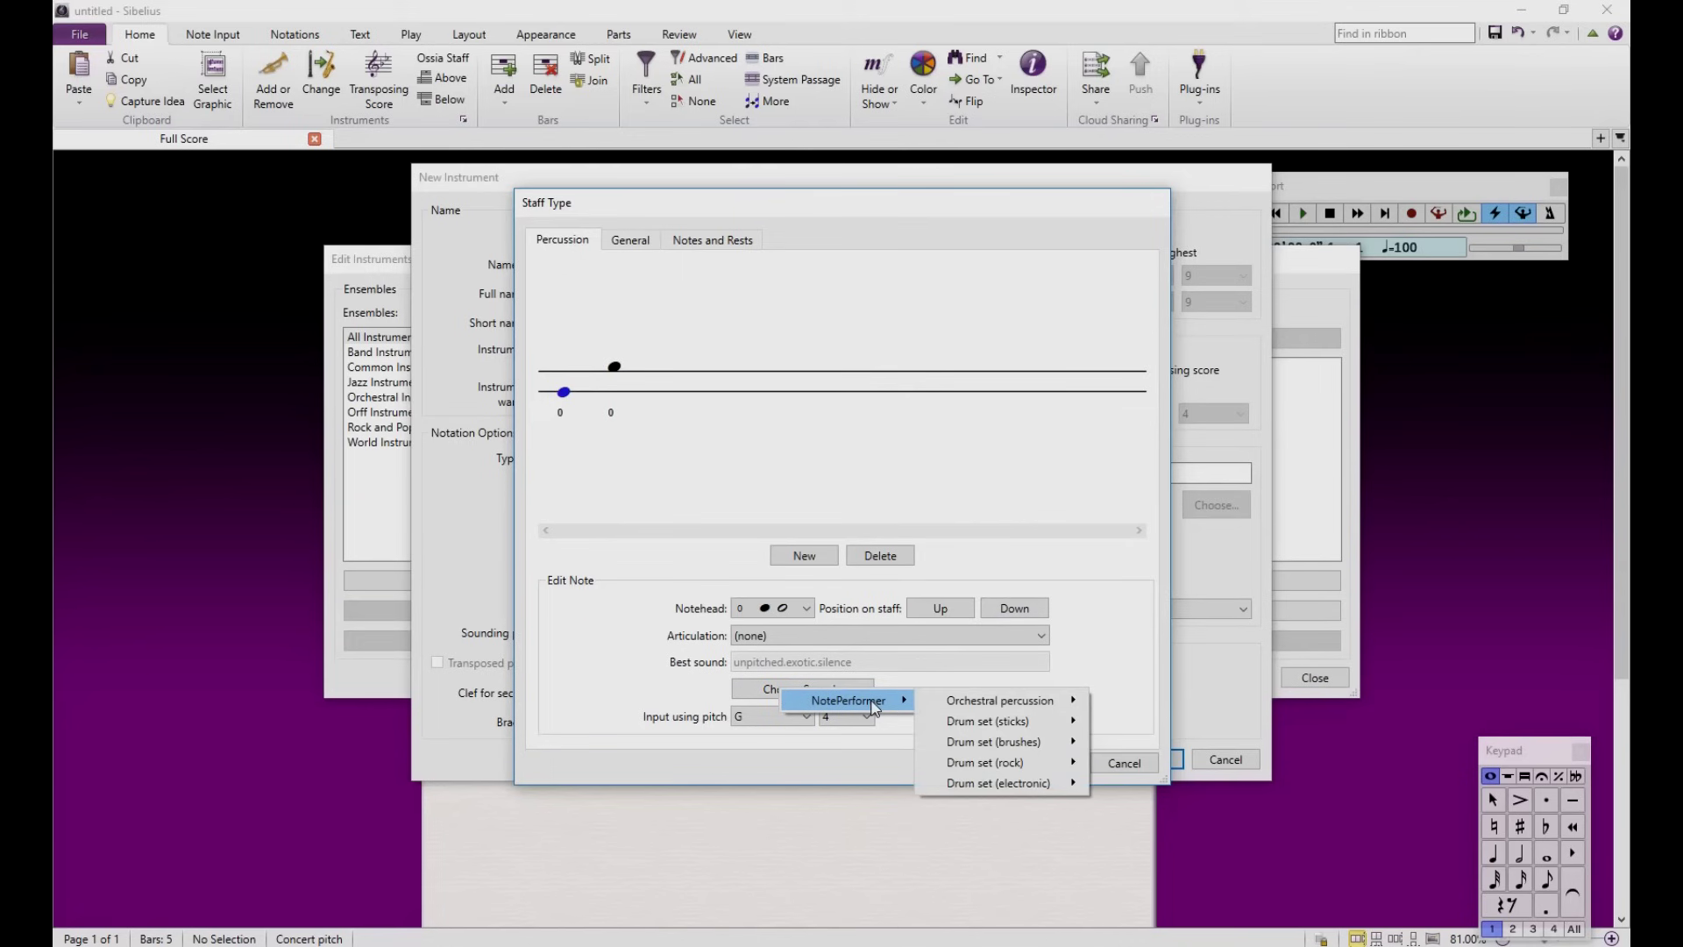
mouse_move(1022, 707)
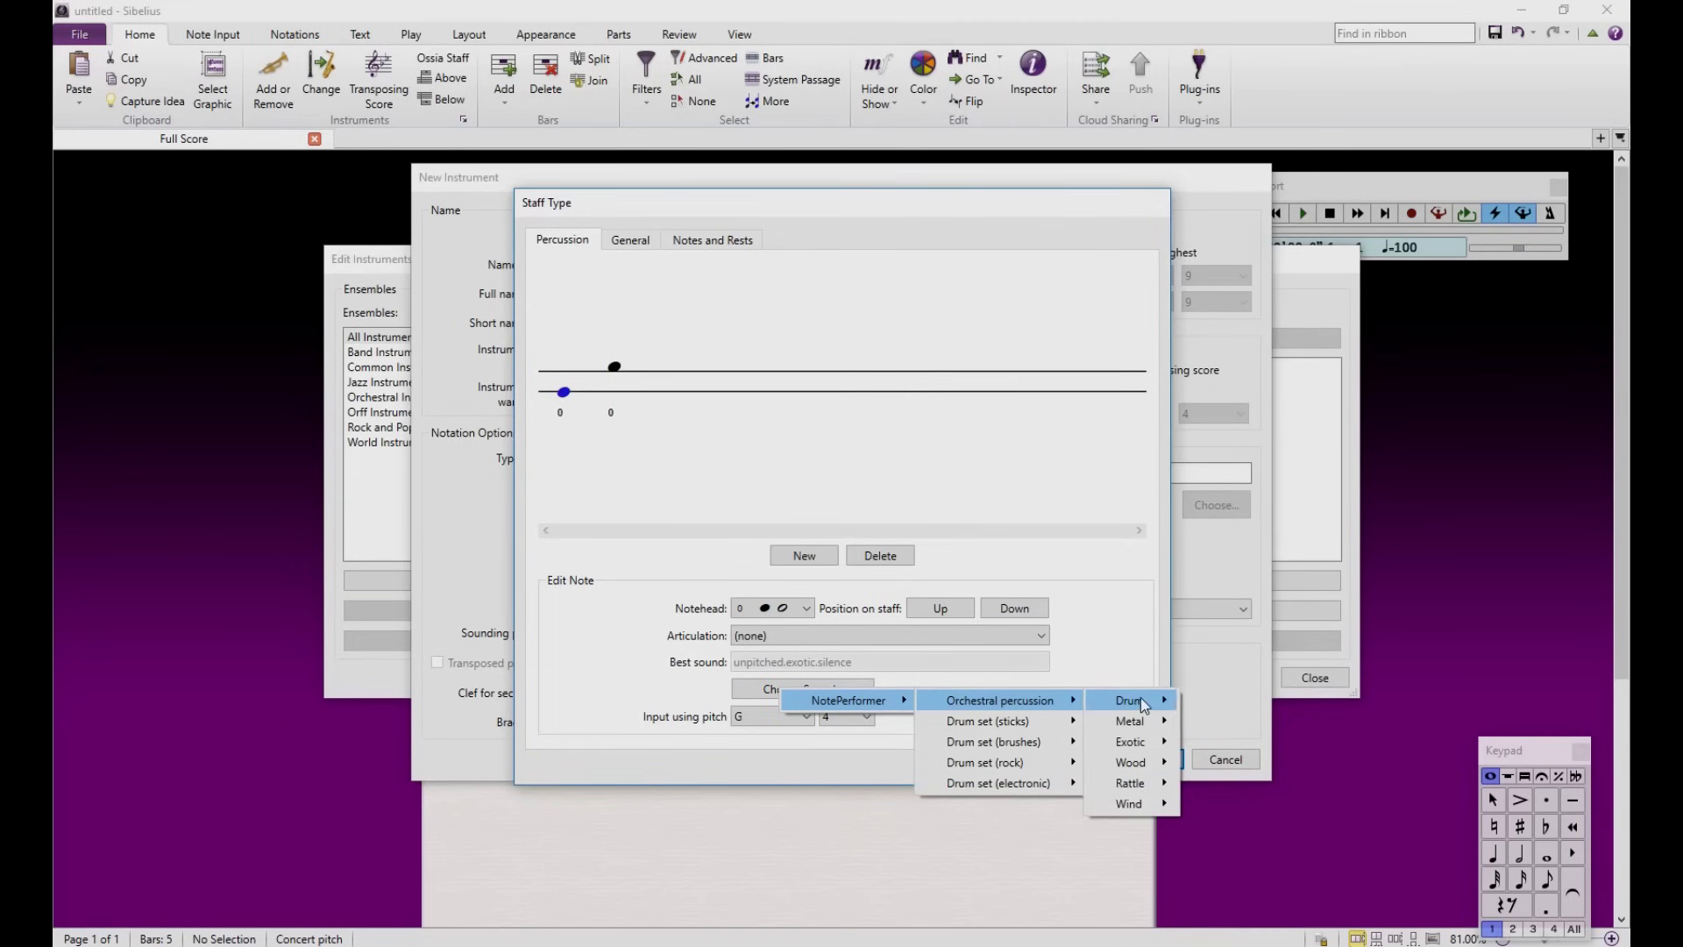
mouse_move(1140, 699)
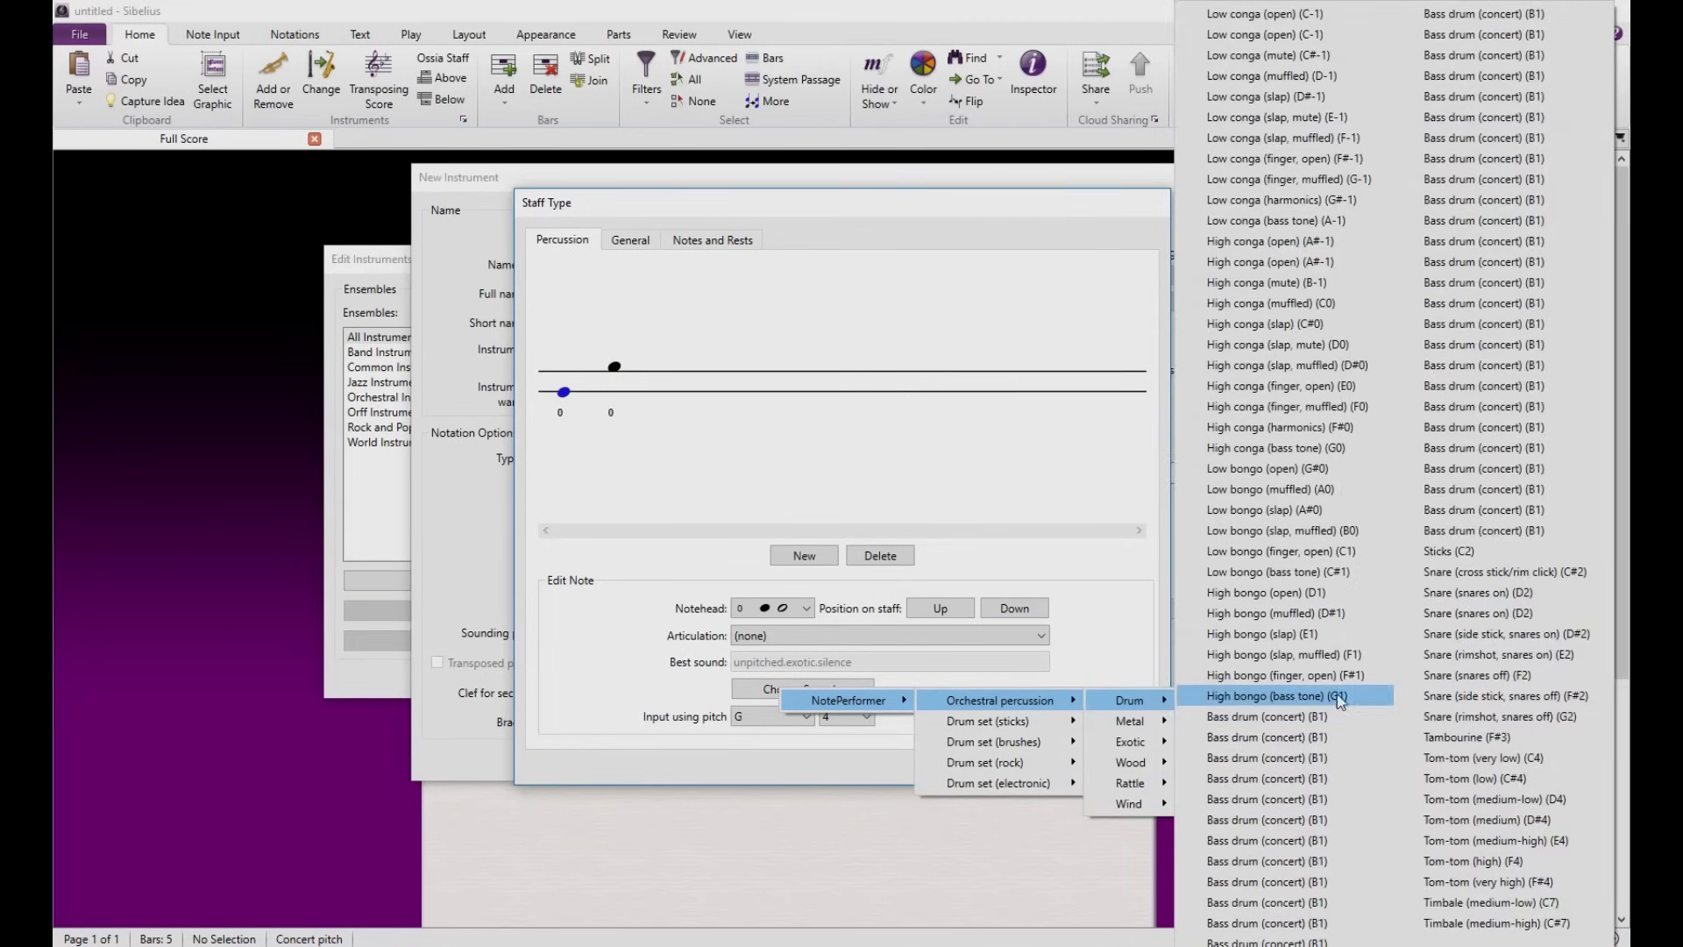
left_click(1294, 718)
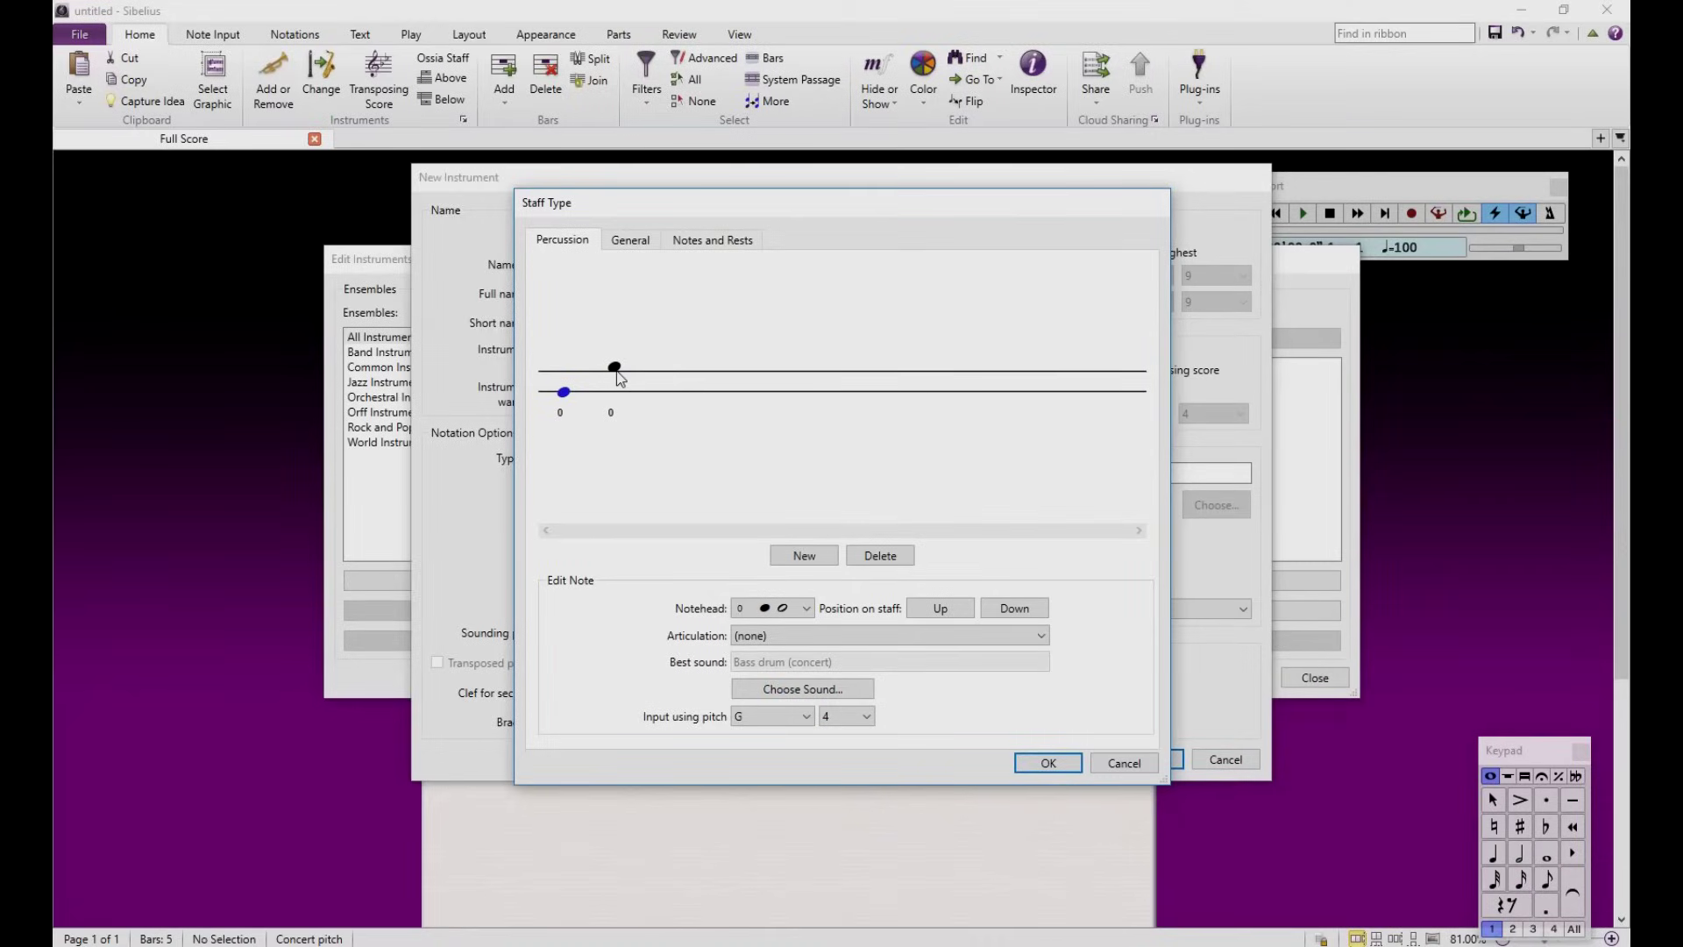
Step: Assign the upper note the NotePerformer Orchestral percussion Timbale (medium-high) sound
left_click(615, 369)
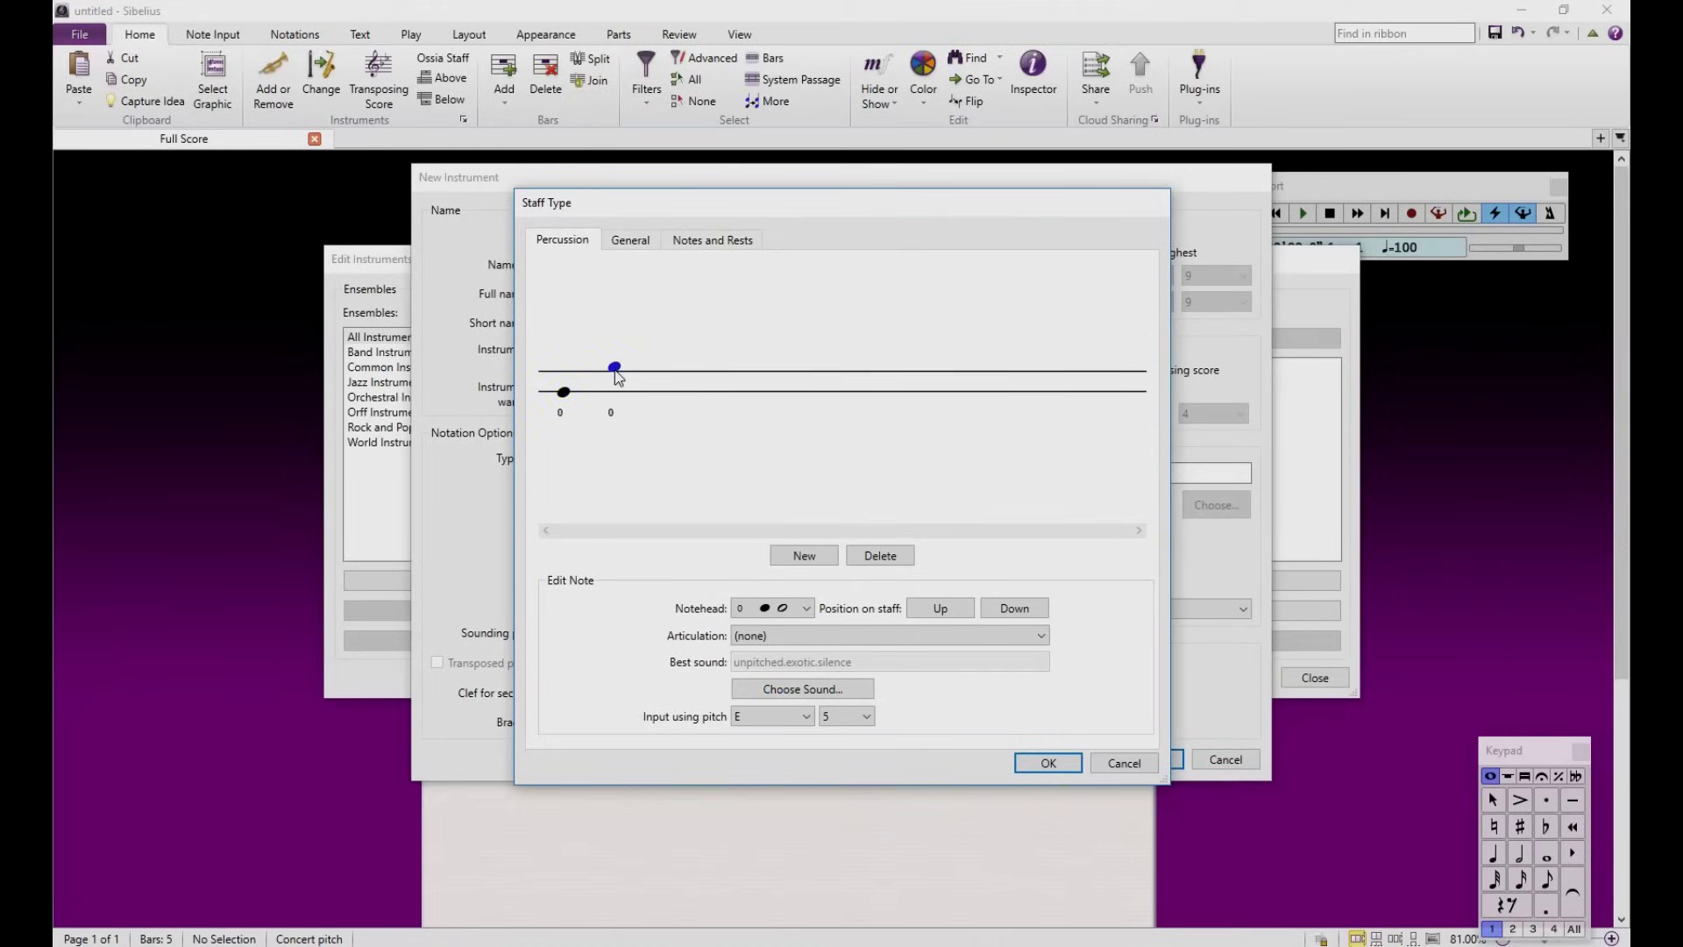
left_click(865, 695)
mouse_move(964, 712)
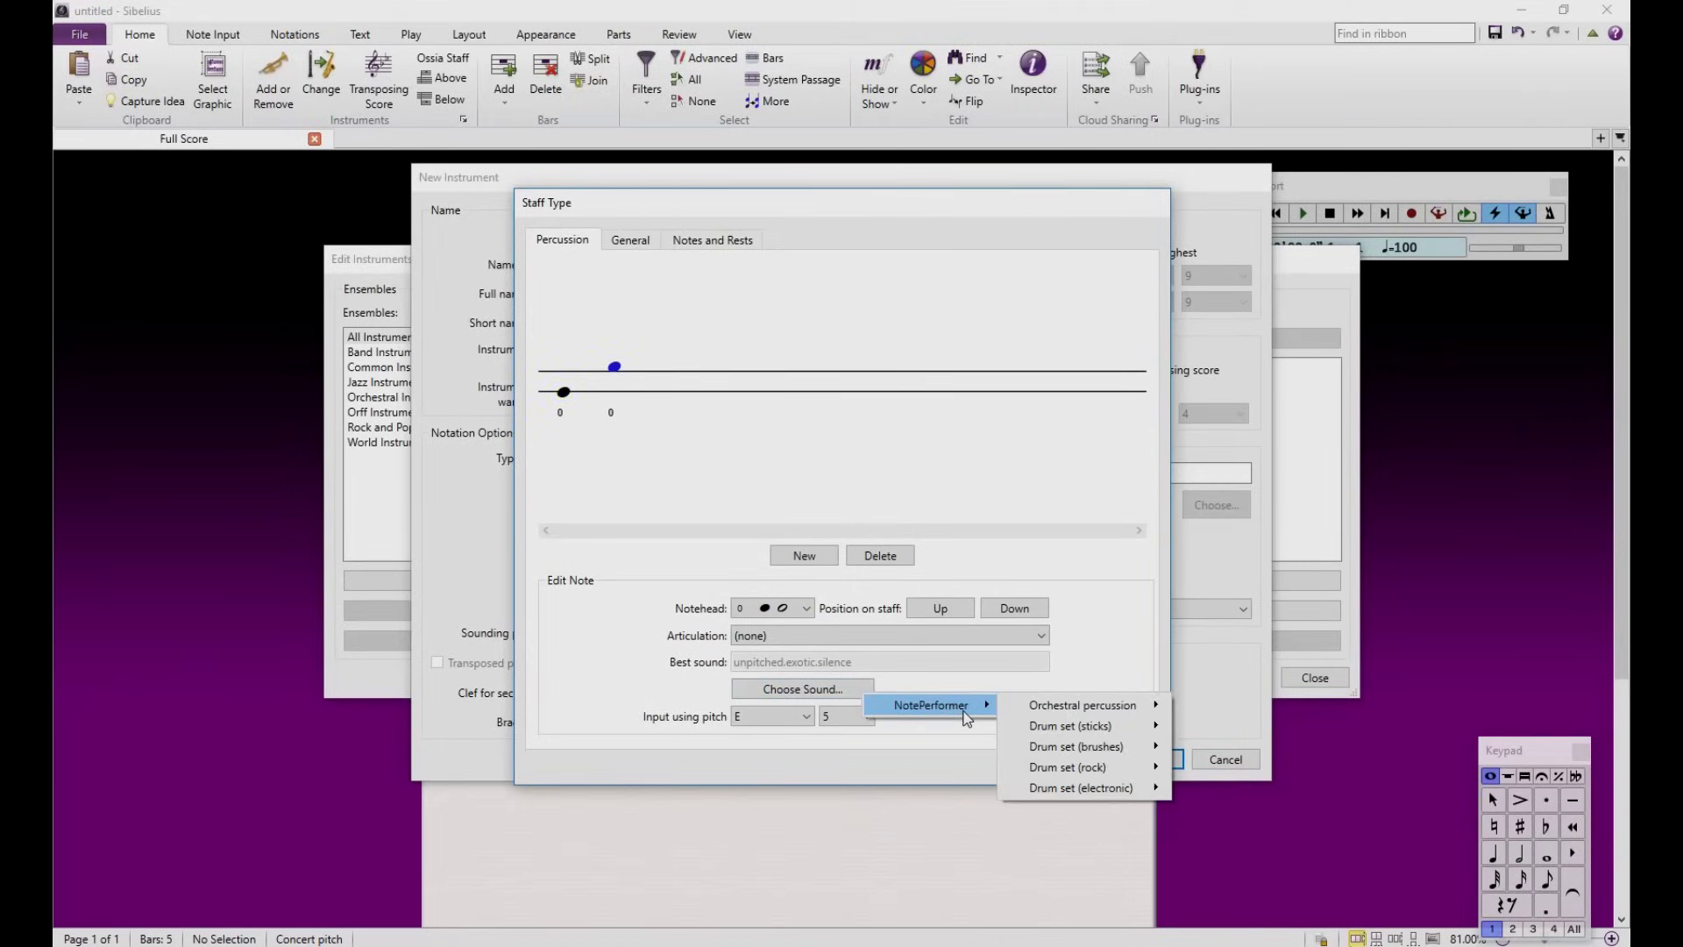
mouse_move(1039, 712)
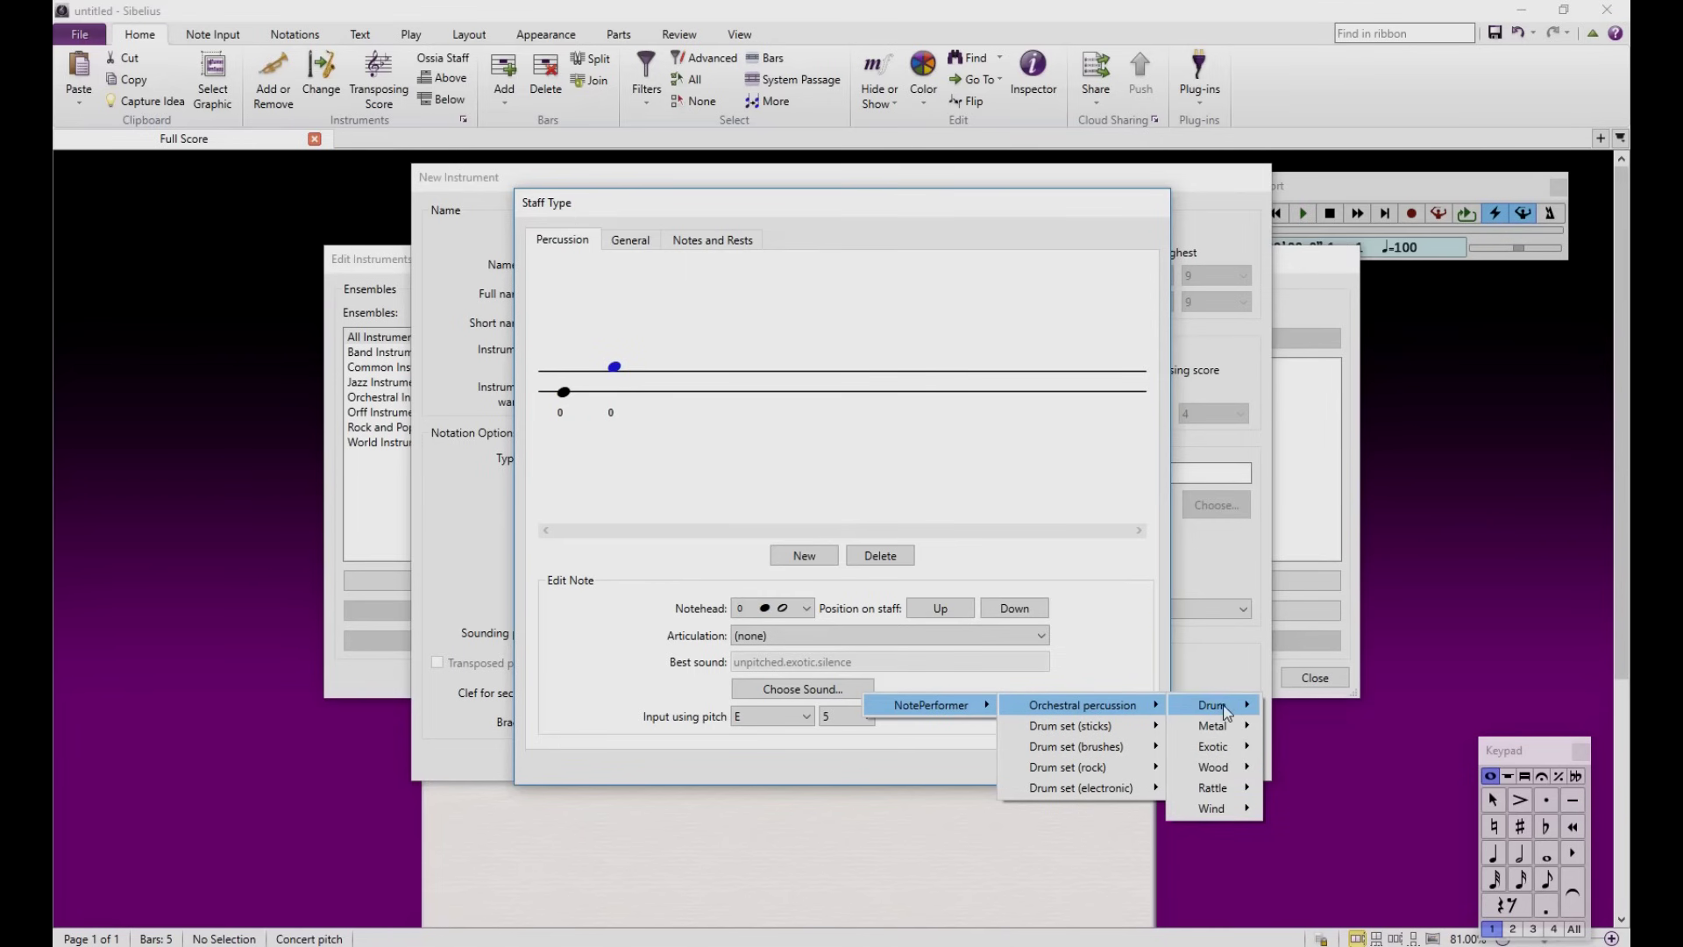
mouse_move(1236, 710)
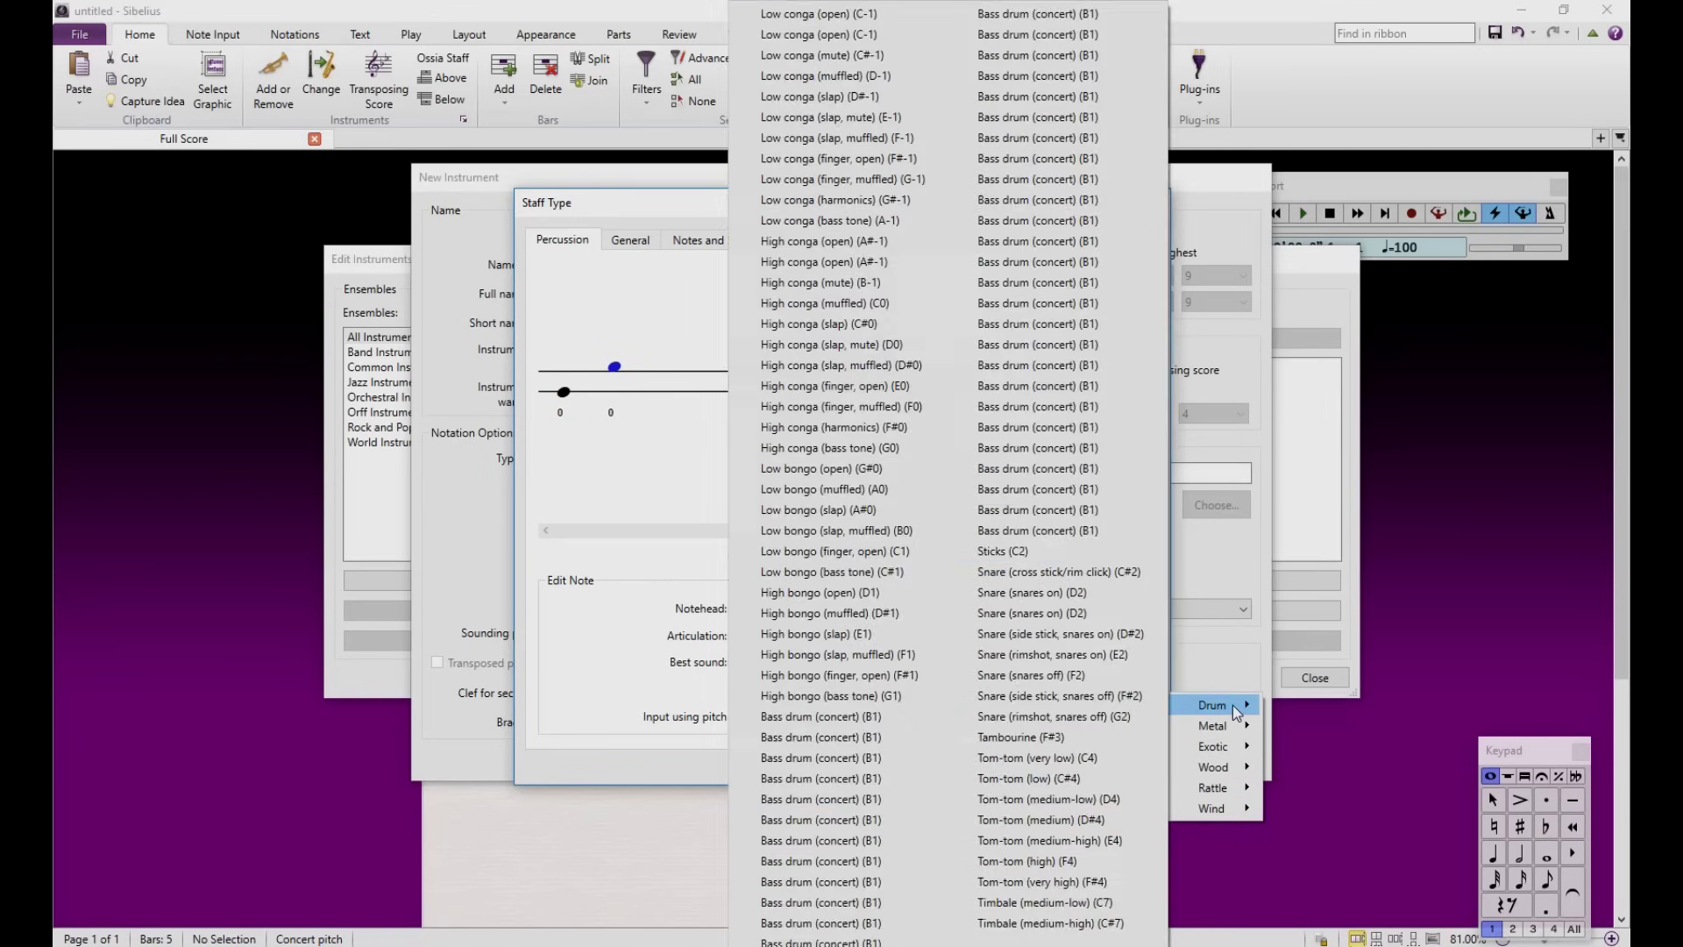
left_click(1077, 923)
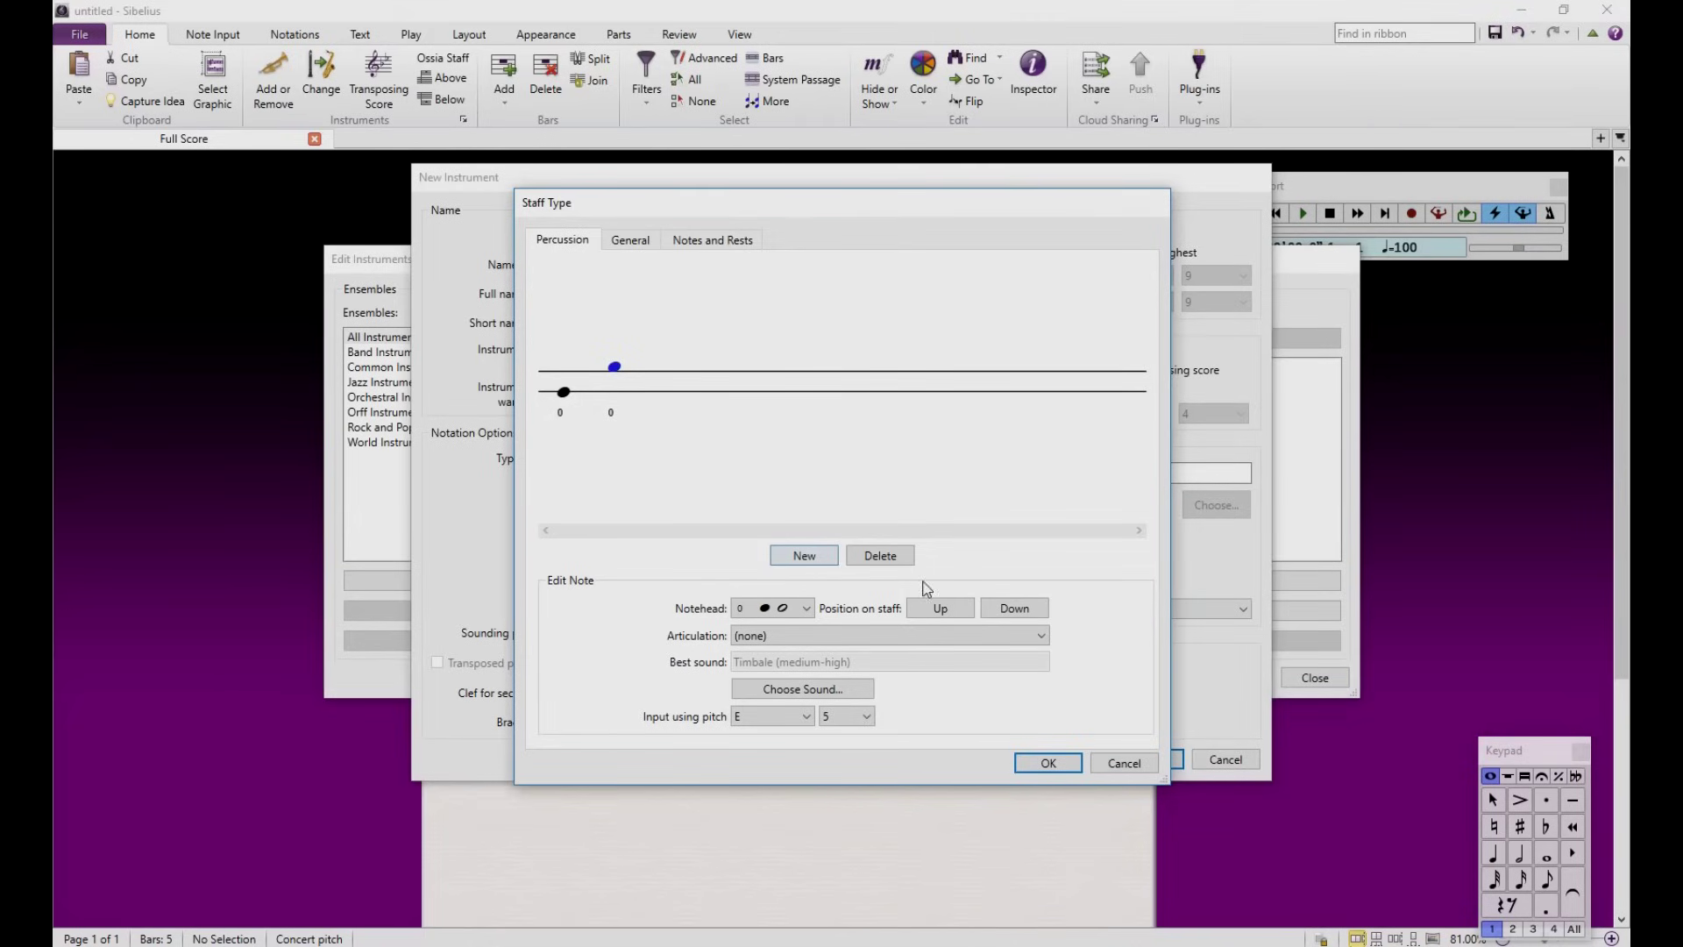
Step: Lower the upper note one step to D 5, check both notes' sounds, and accept the staff type
left_click(1024, 612)
left_click(564, 392)
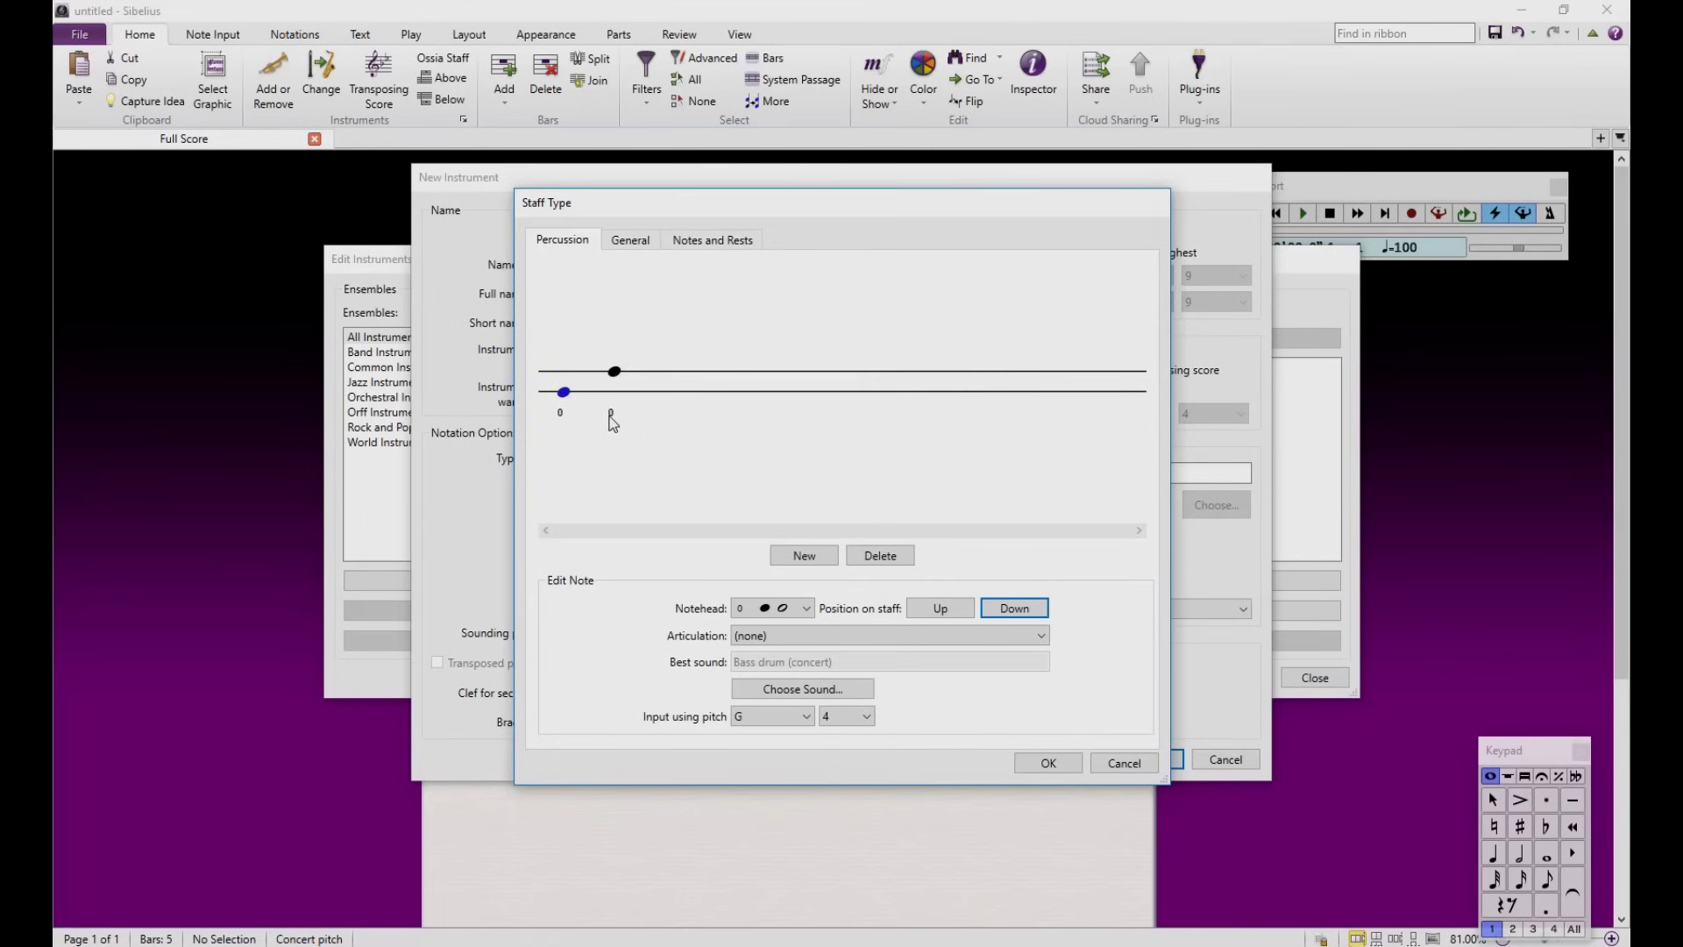
left_click(614, 372)
left_click(1075, 766)
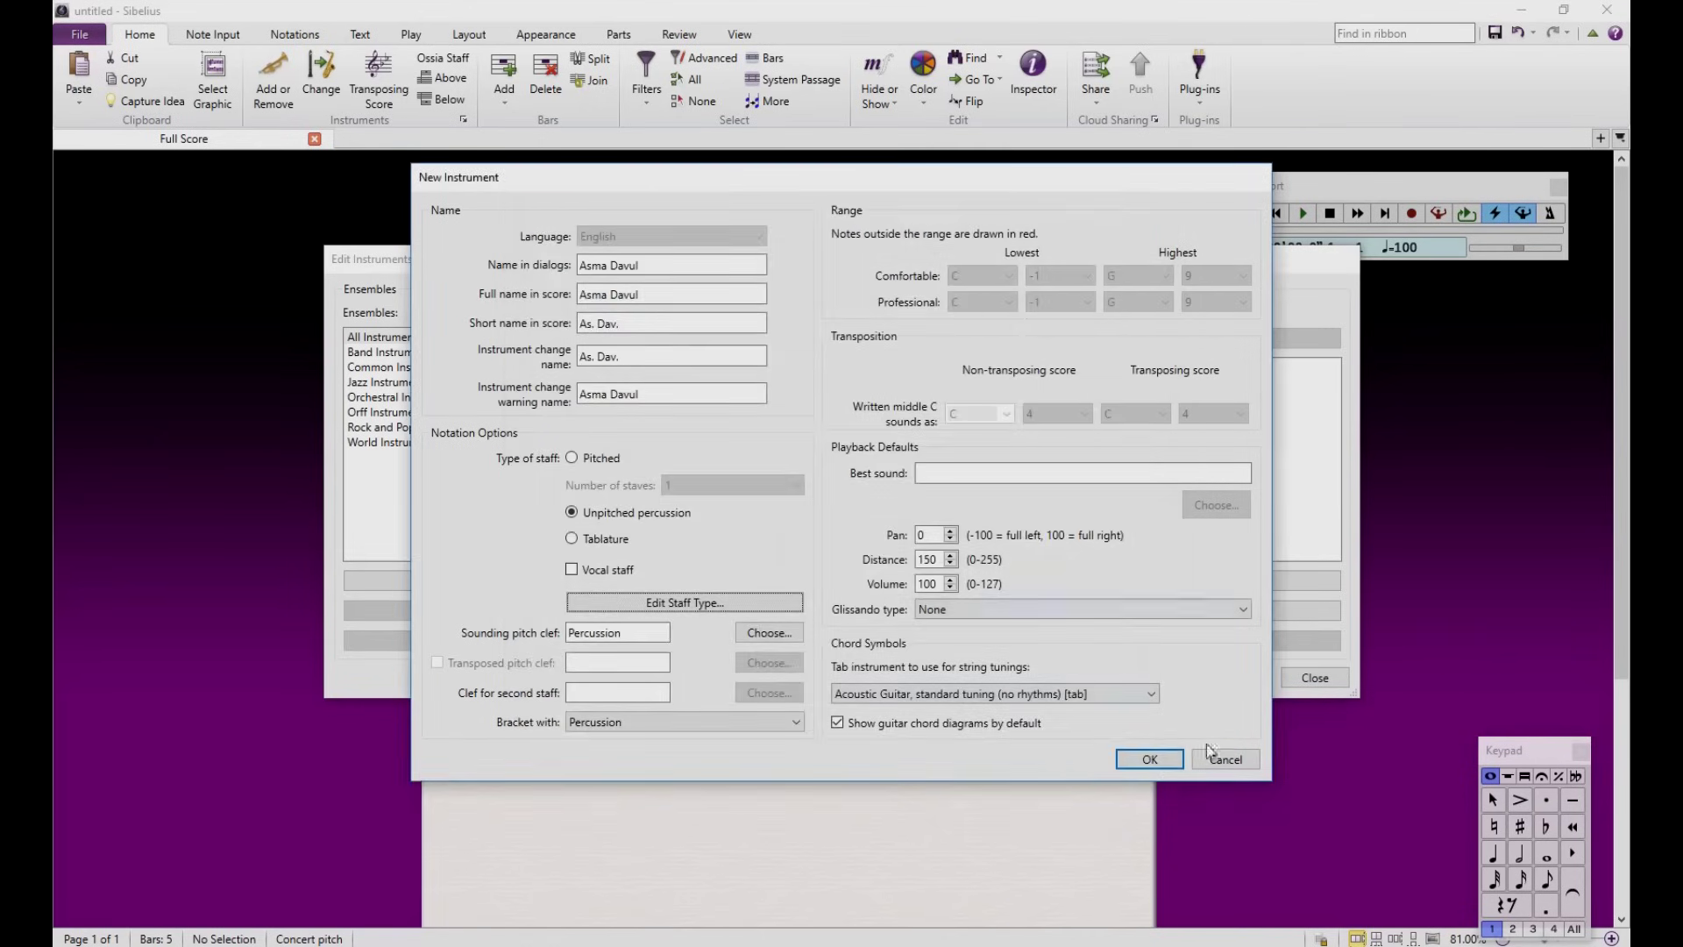